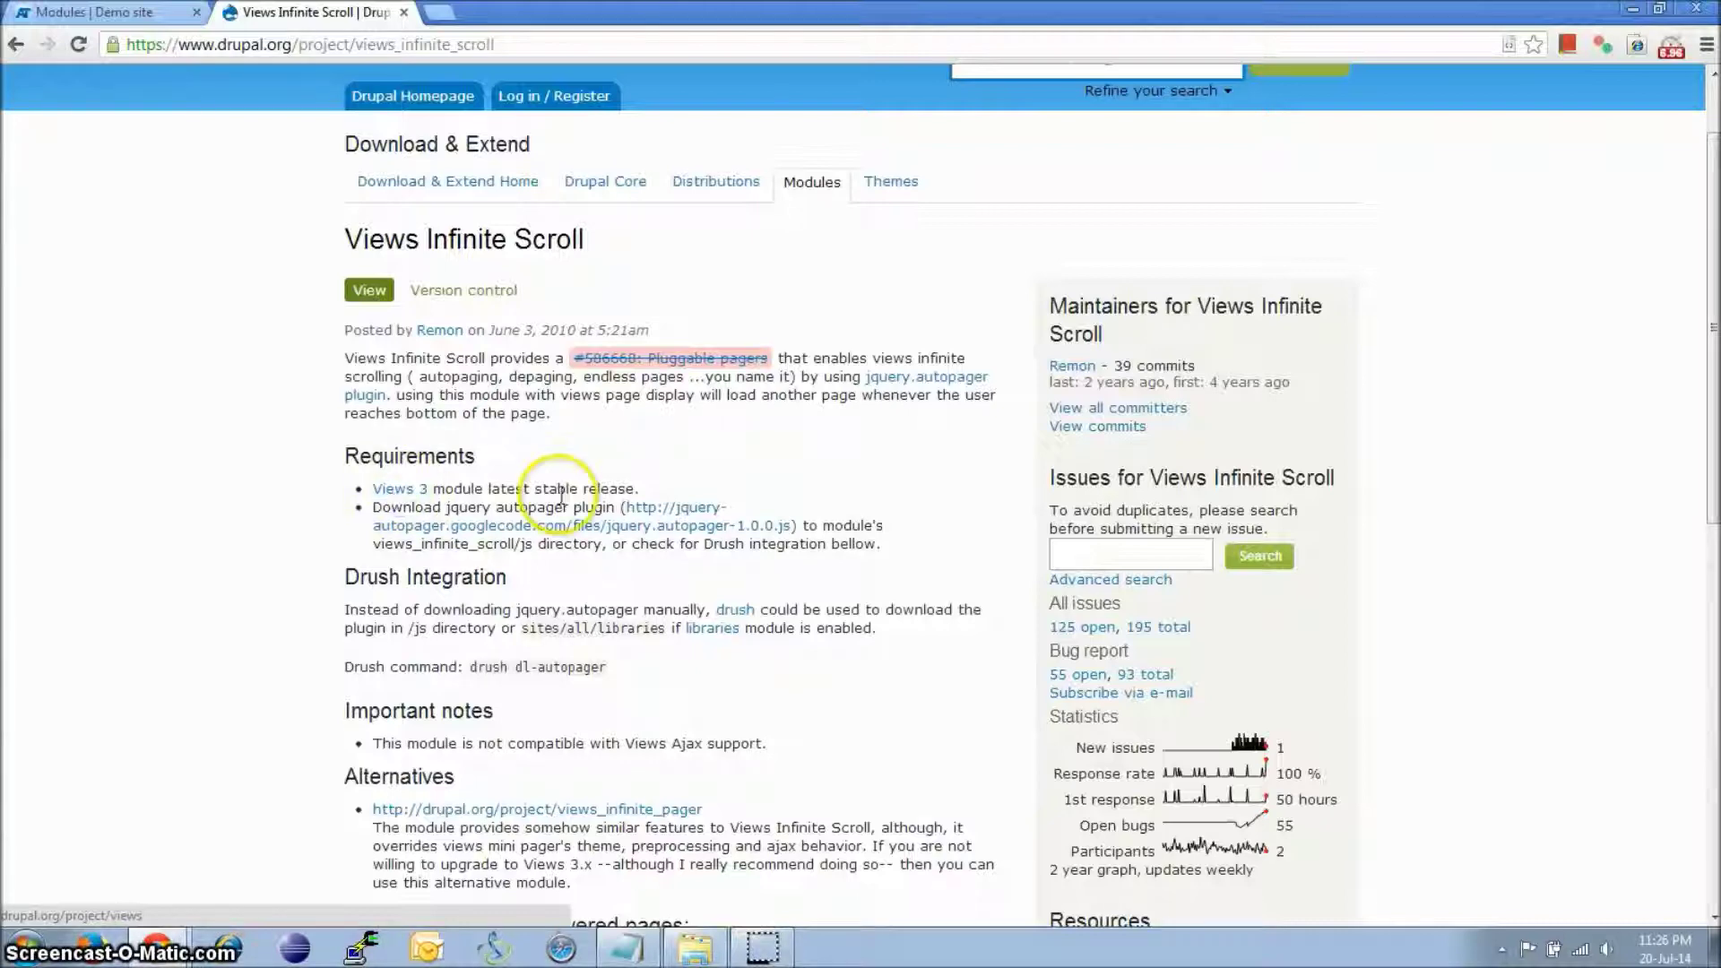
Step: Return to the demo site's Modules page showing Views and Views Infinite Scroll enabled
left_click(90, 12)
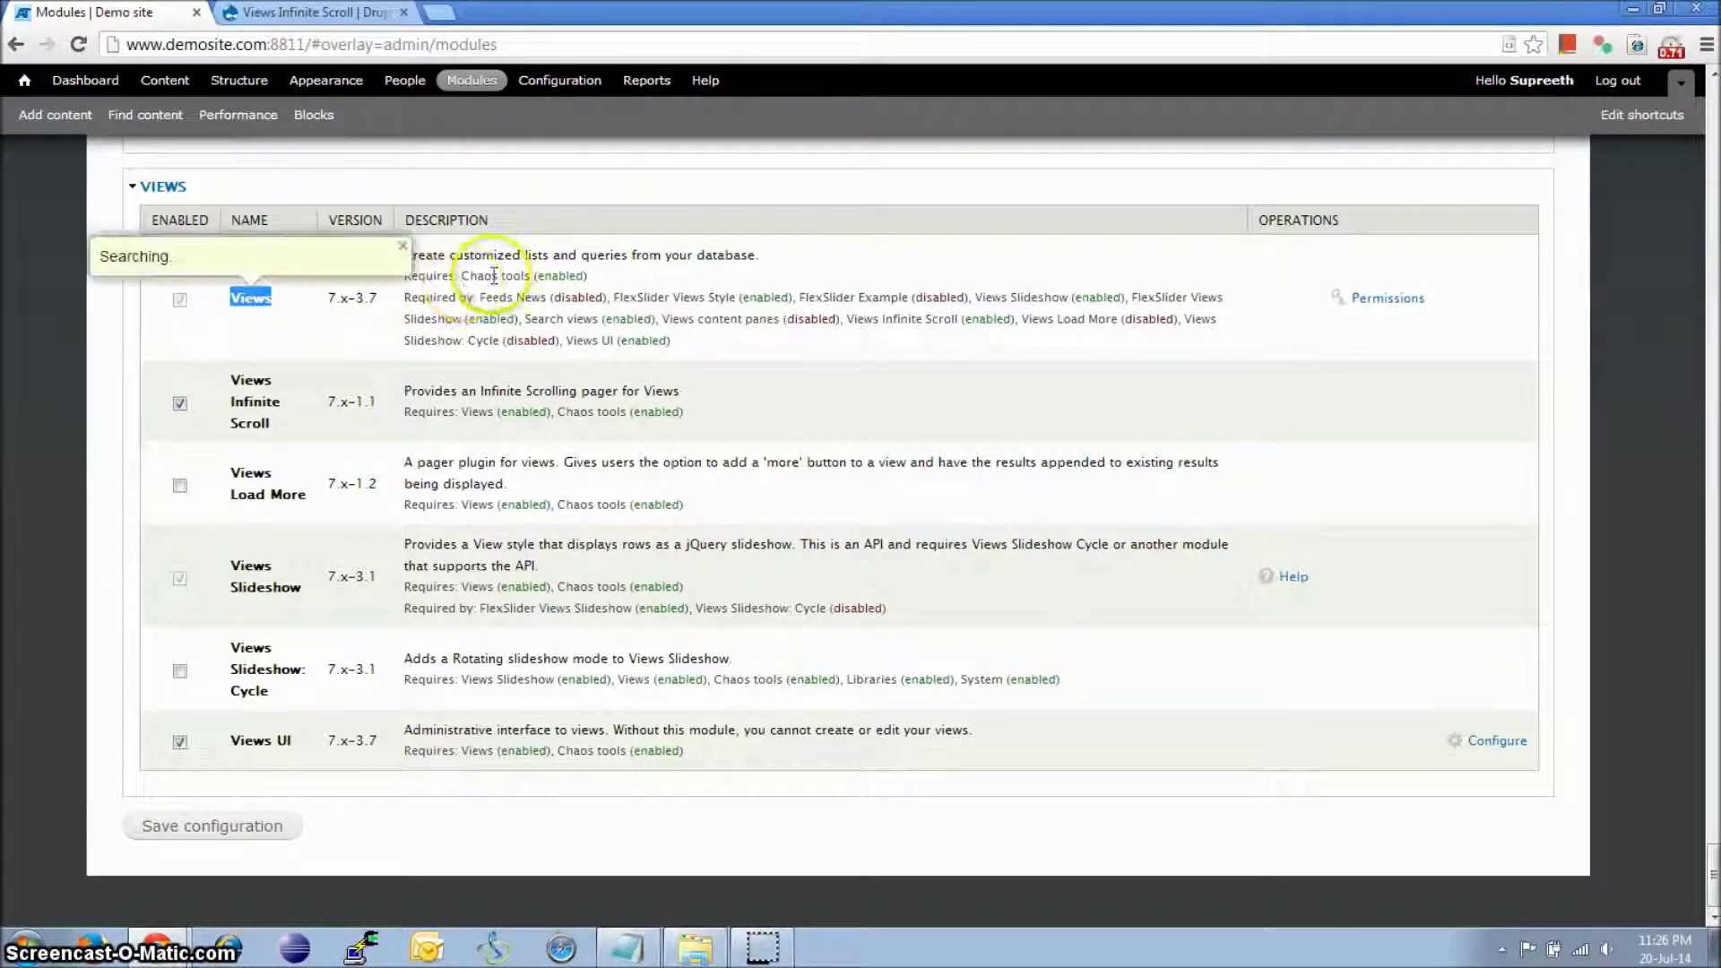
Step: Highlight Chaos tools, Views UI and Views Infinite Scroll, then go back to the drupal.org project page
left_click_drag(463, 275, 528, 277)
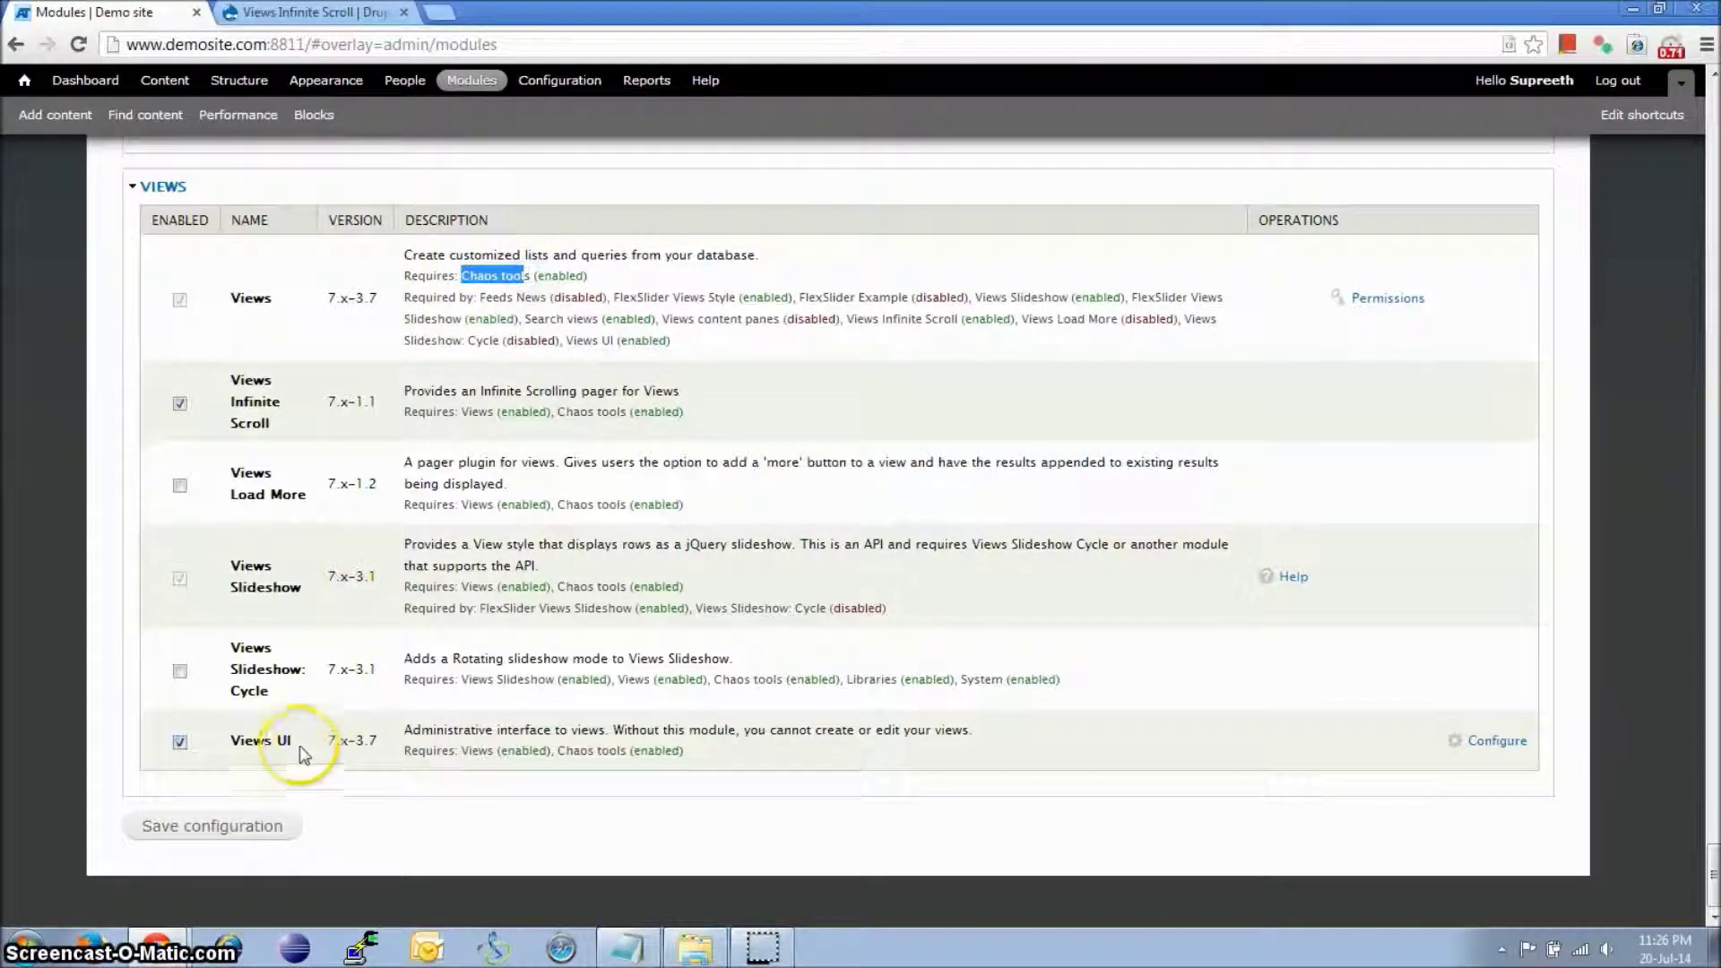
left_click_drag(296, 741, 244, 741)
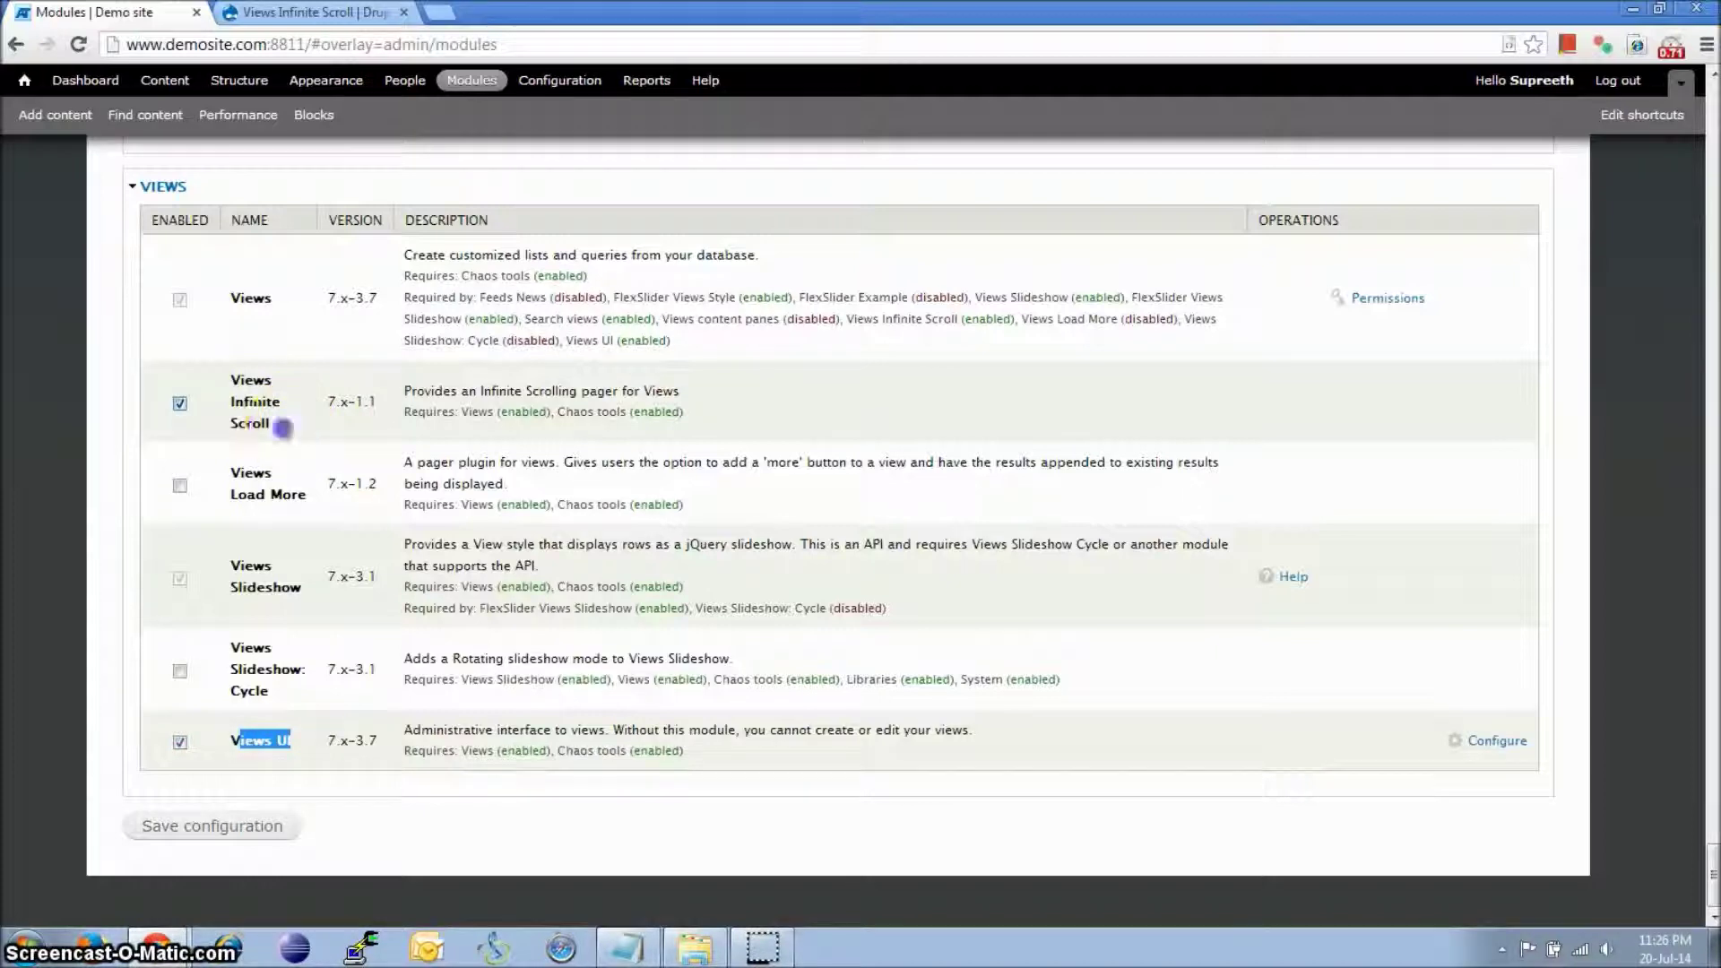
left_click_drag(282, 428, 235, 391)
left_click(114, 526)
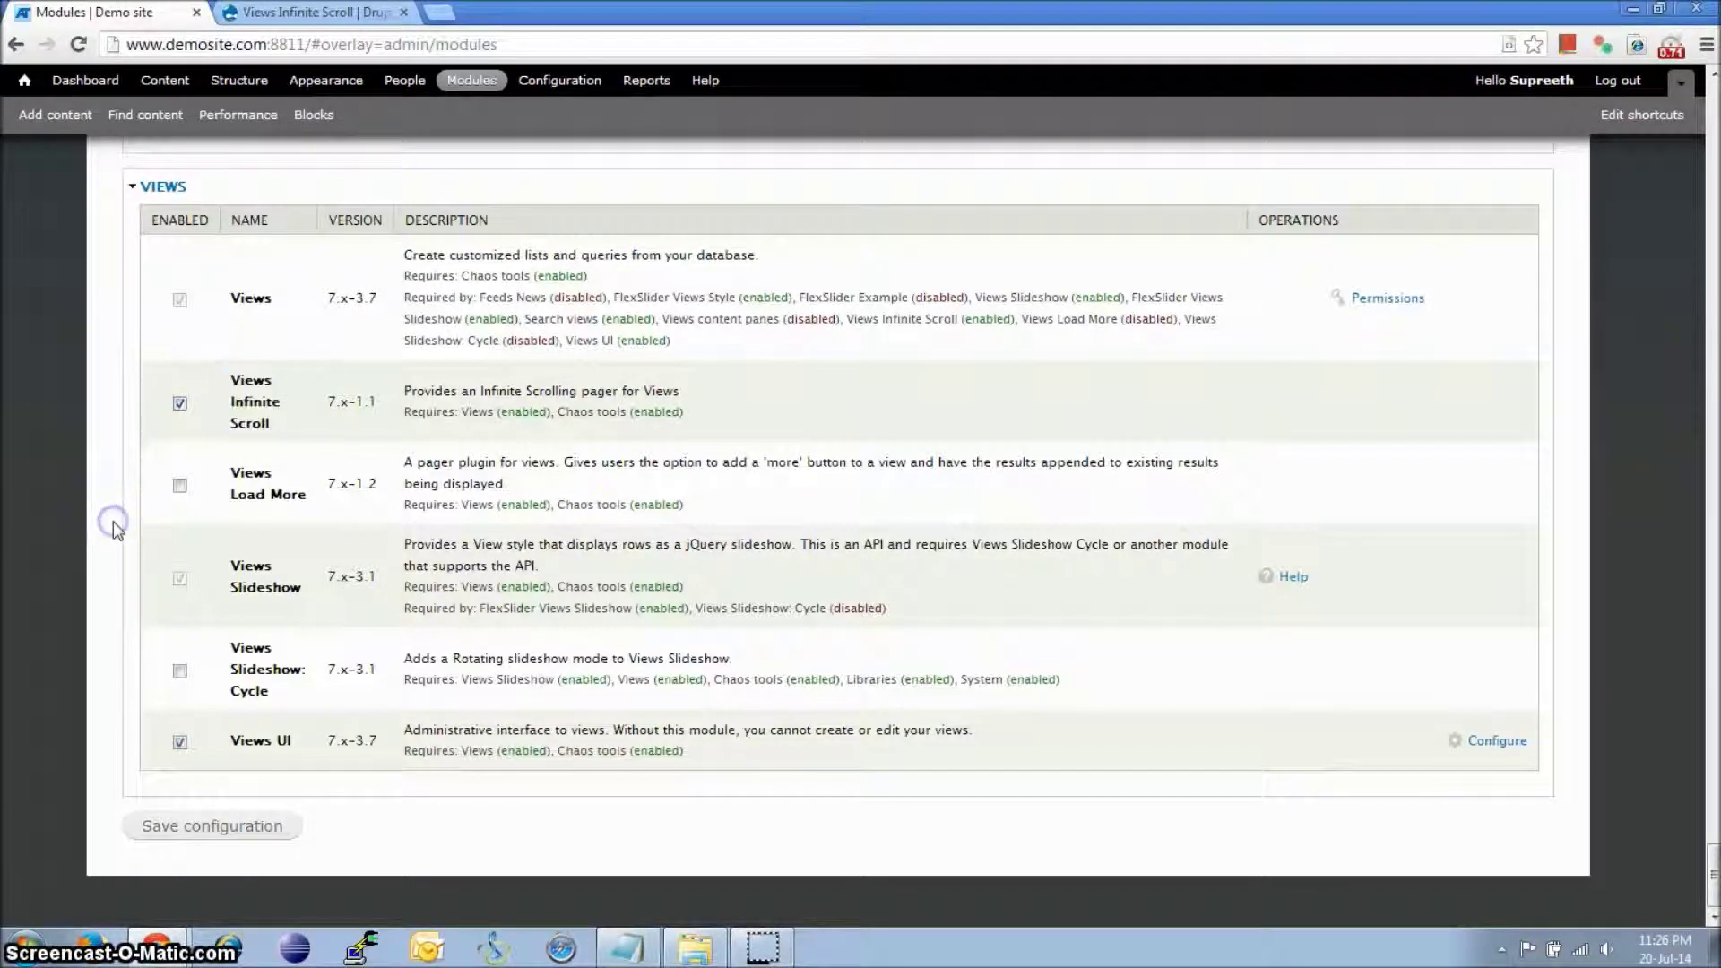
key("ctrl+Tab")
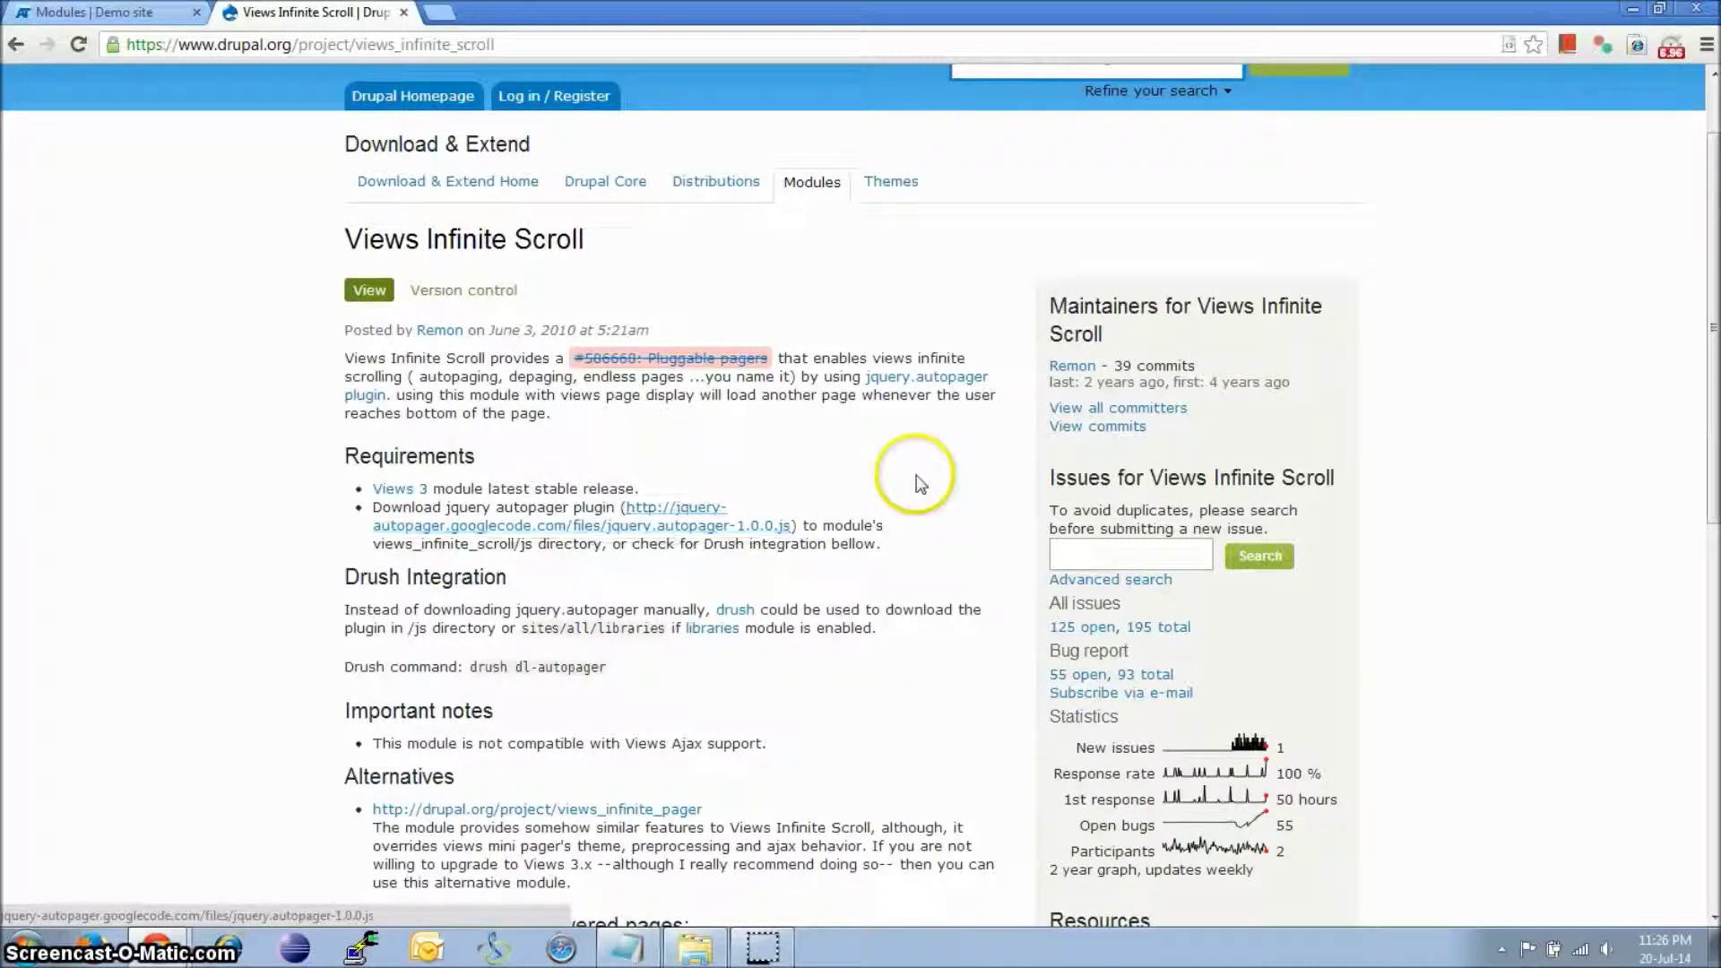
Step: Check that jquery.autopager-1.0.0.js is in views_infinite_scroll/js, then return to the browser
key("alt+Tab")
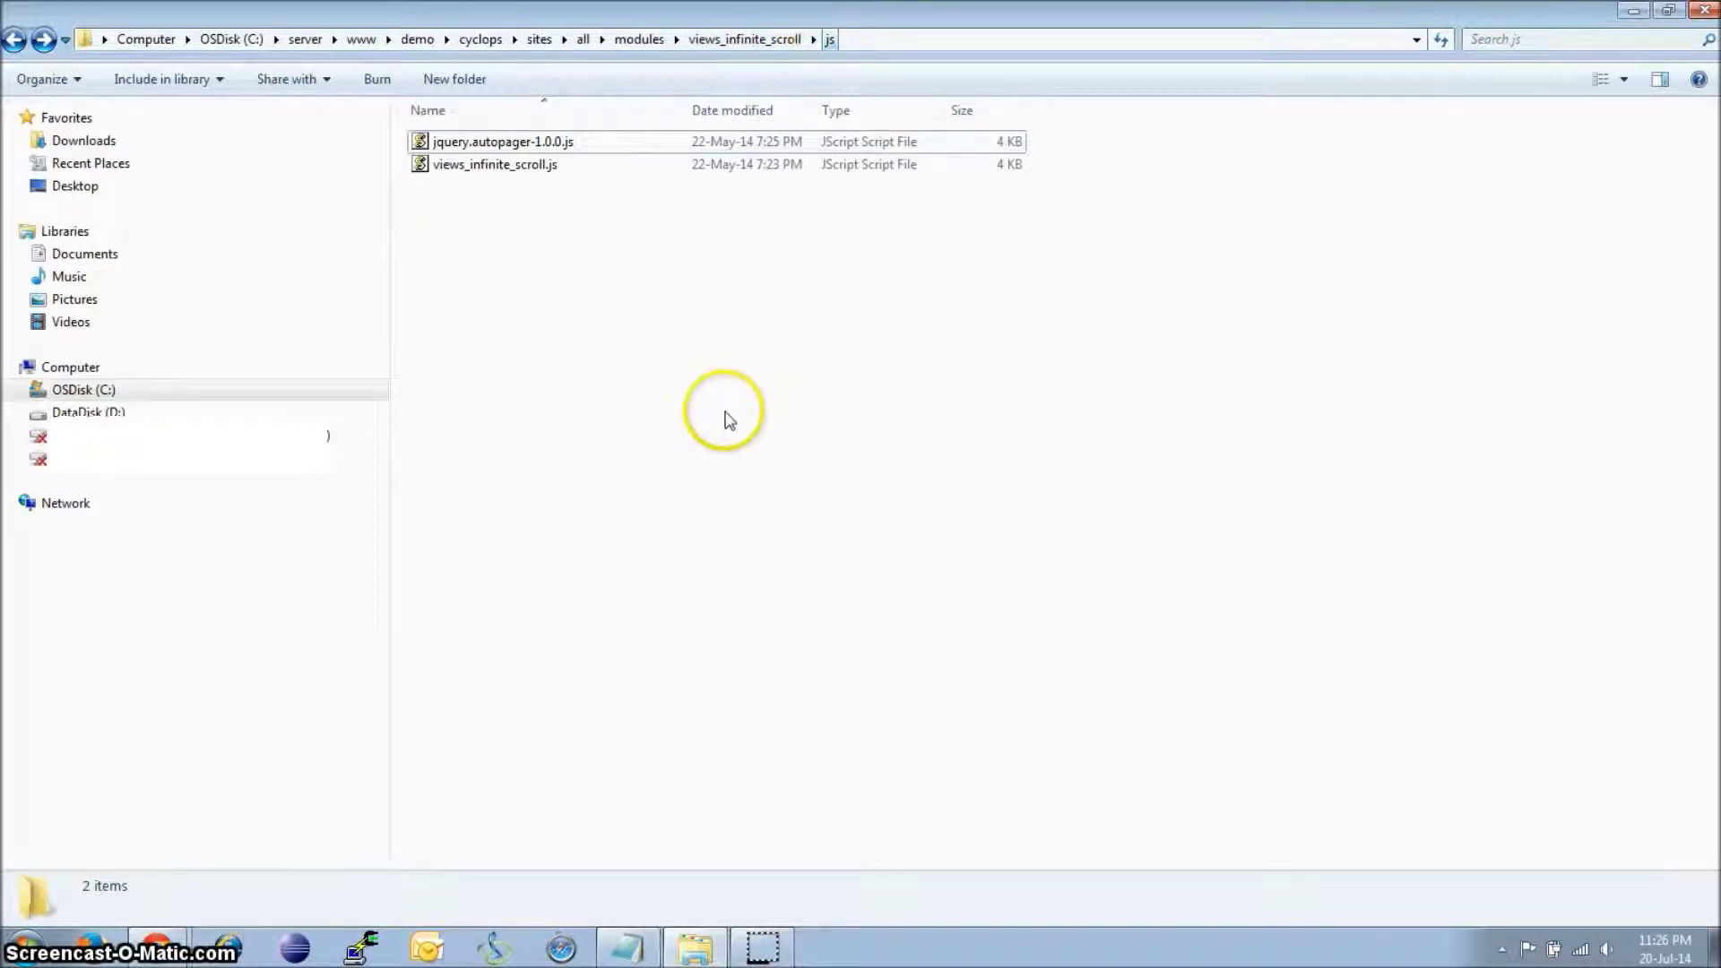
key("alt+Tab")
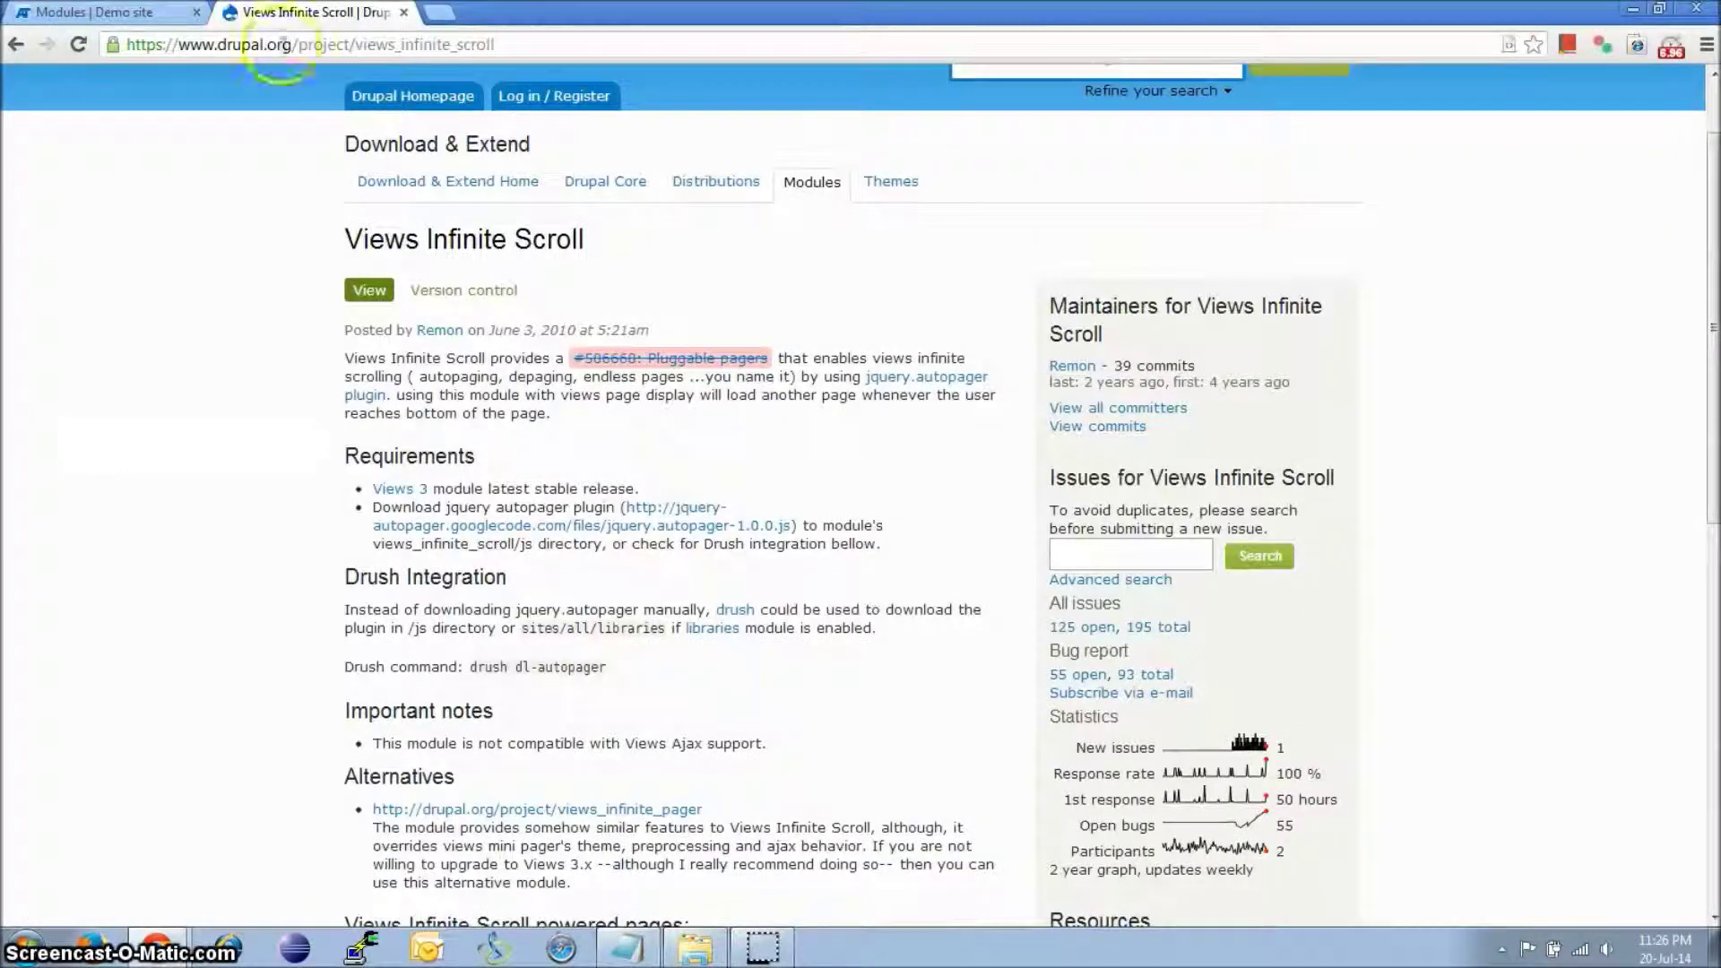
Step: Go through Structure and Views to the 'Add new view' form
left_click(94, 12)
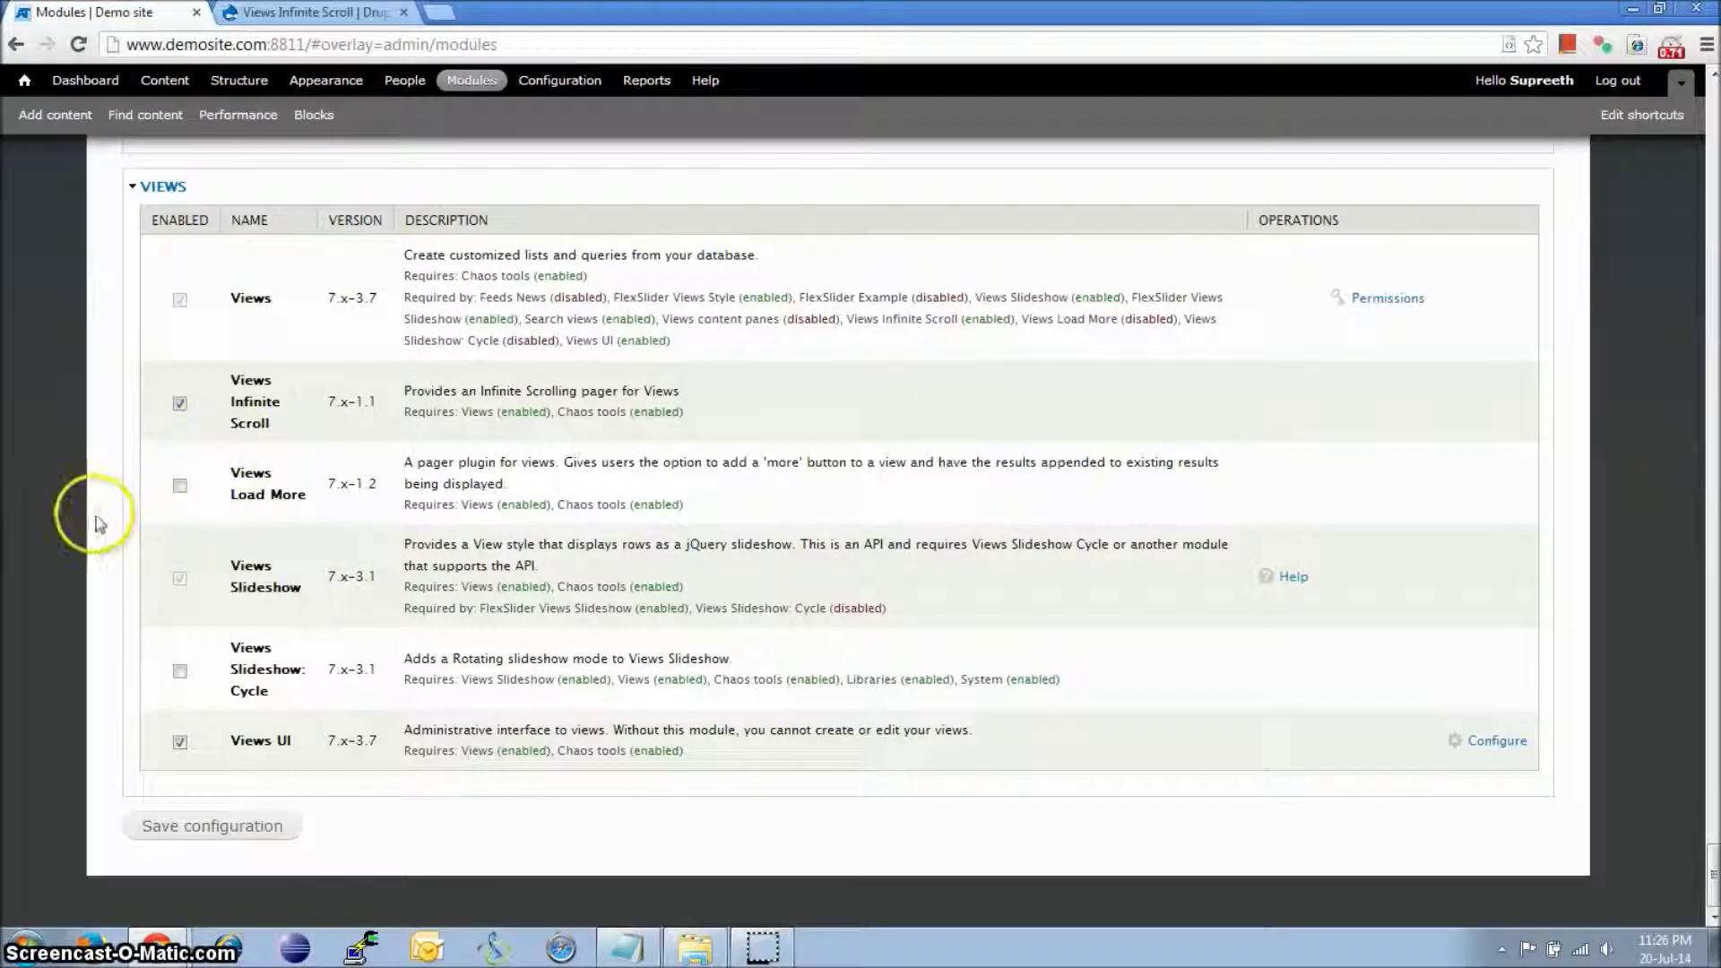
left_click(244, 86)
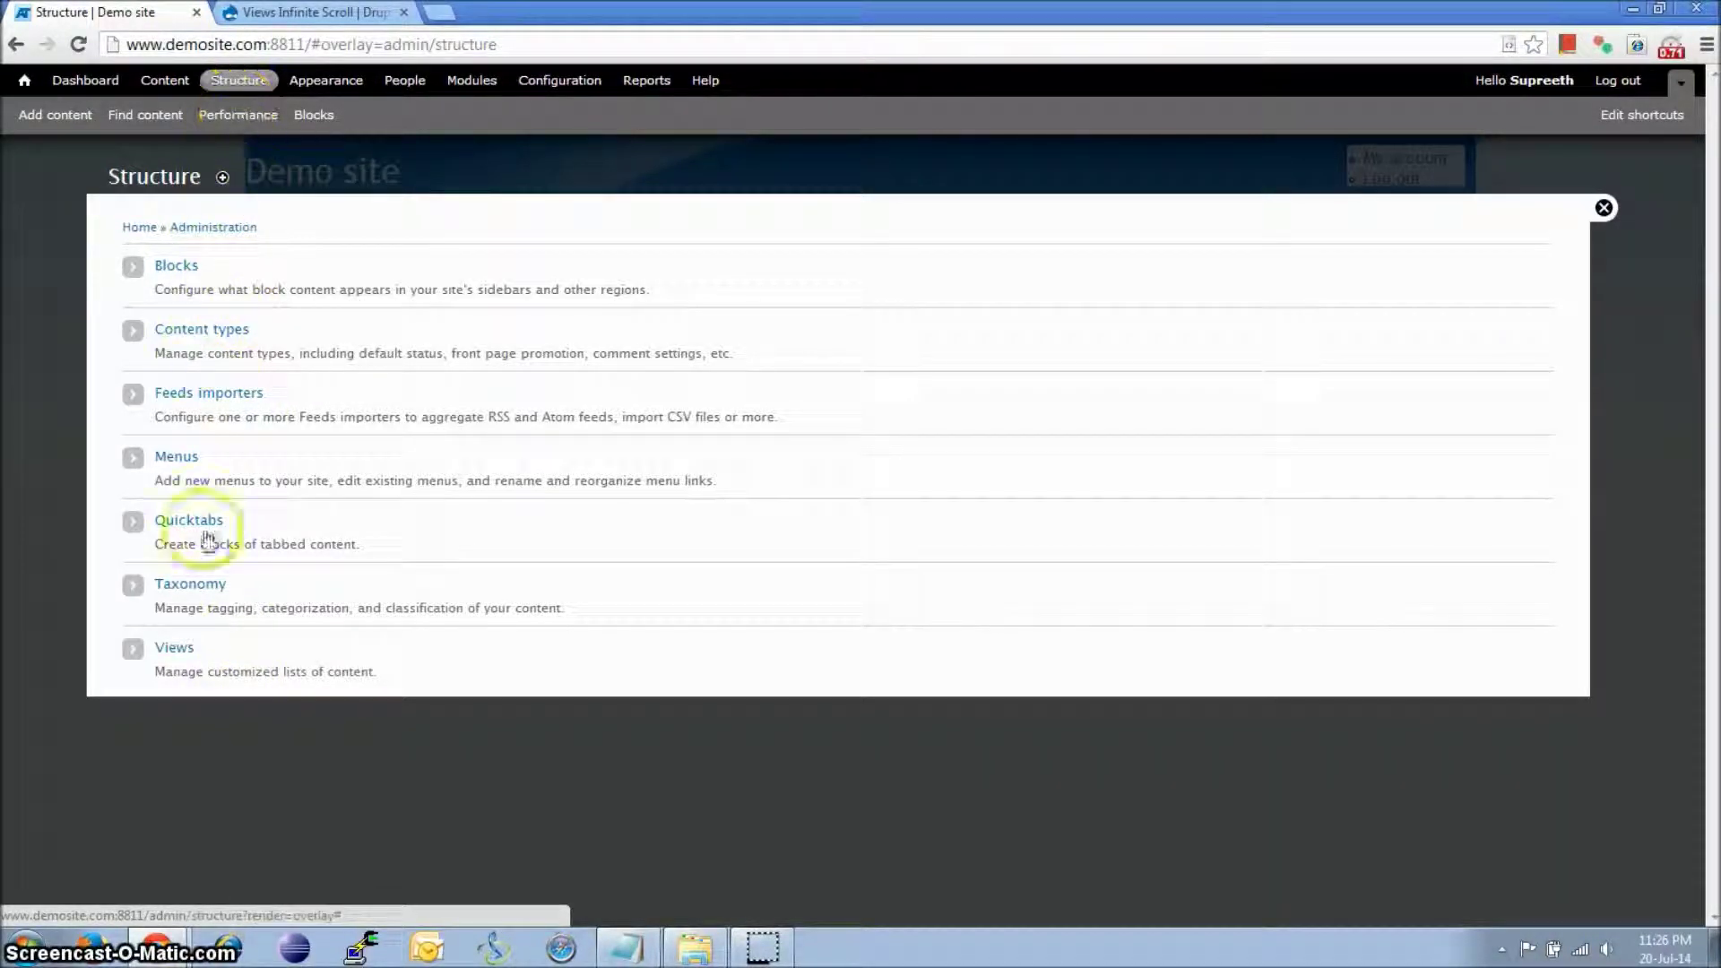
left_click(188, 662)
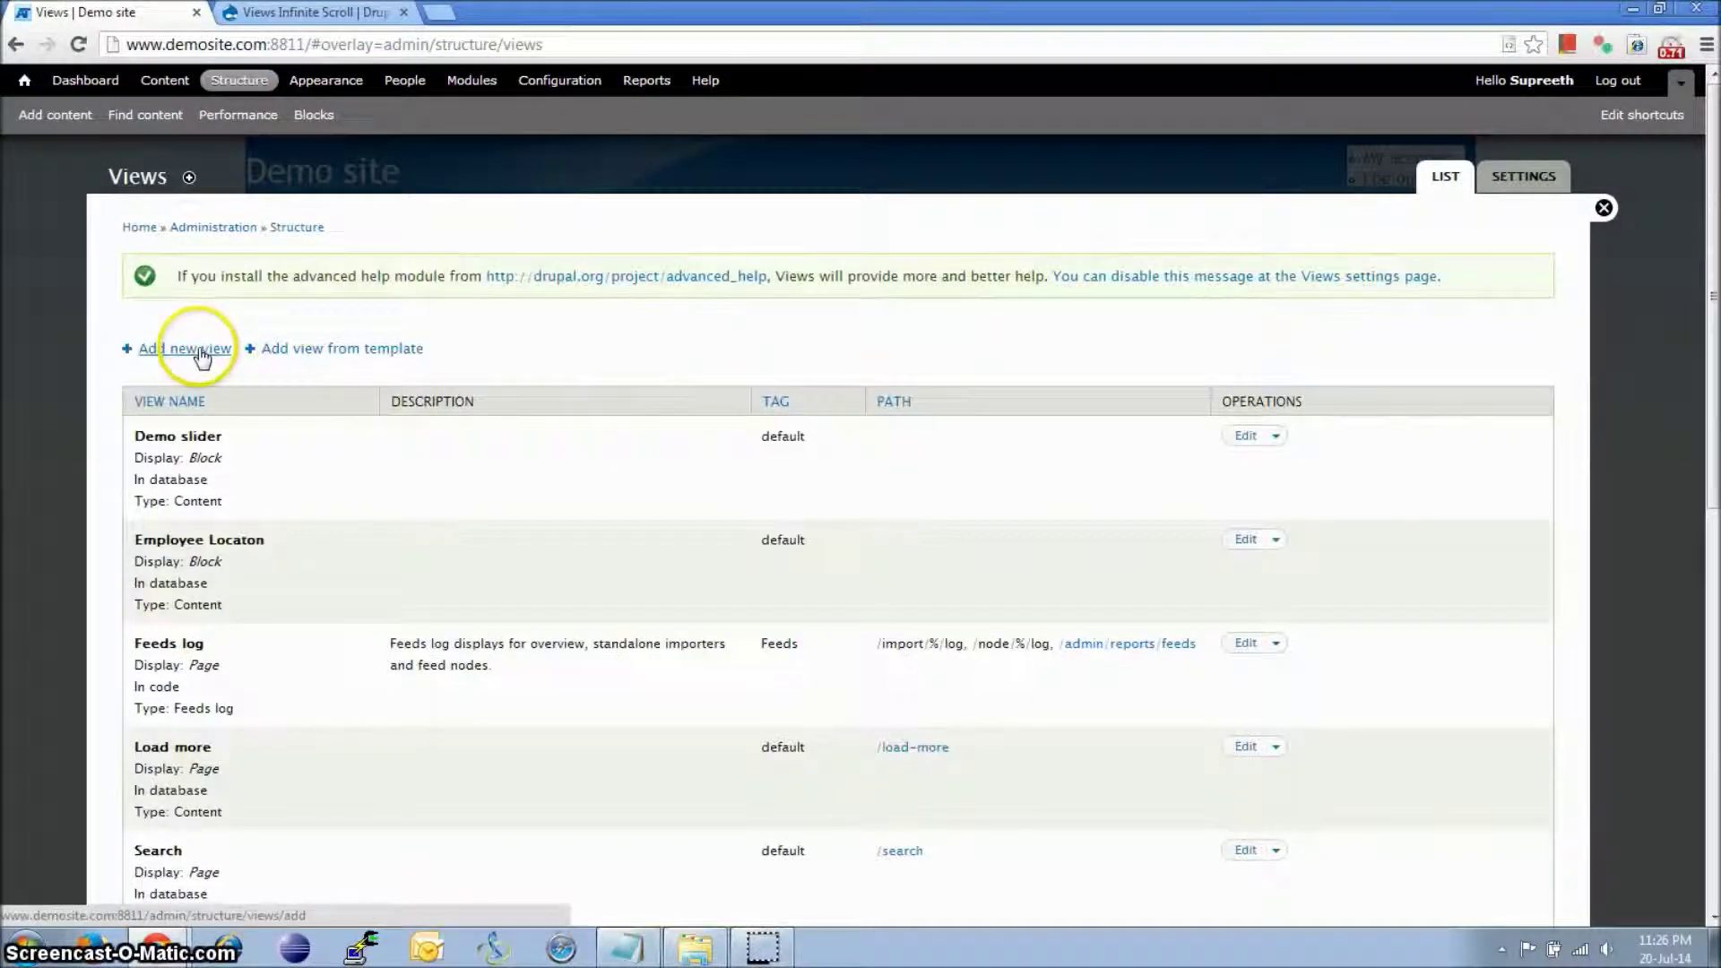
left_click(242, 285)
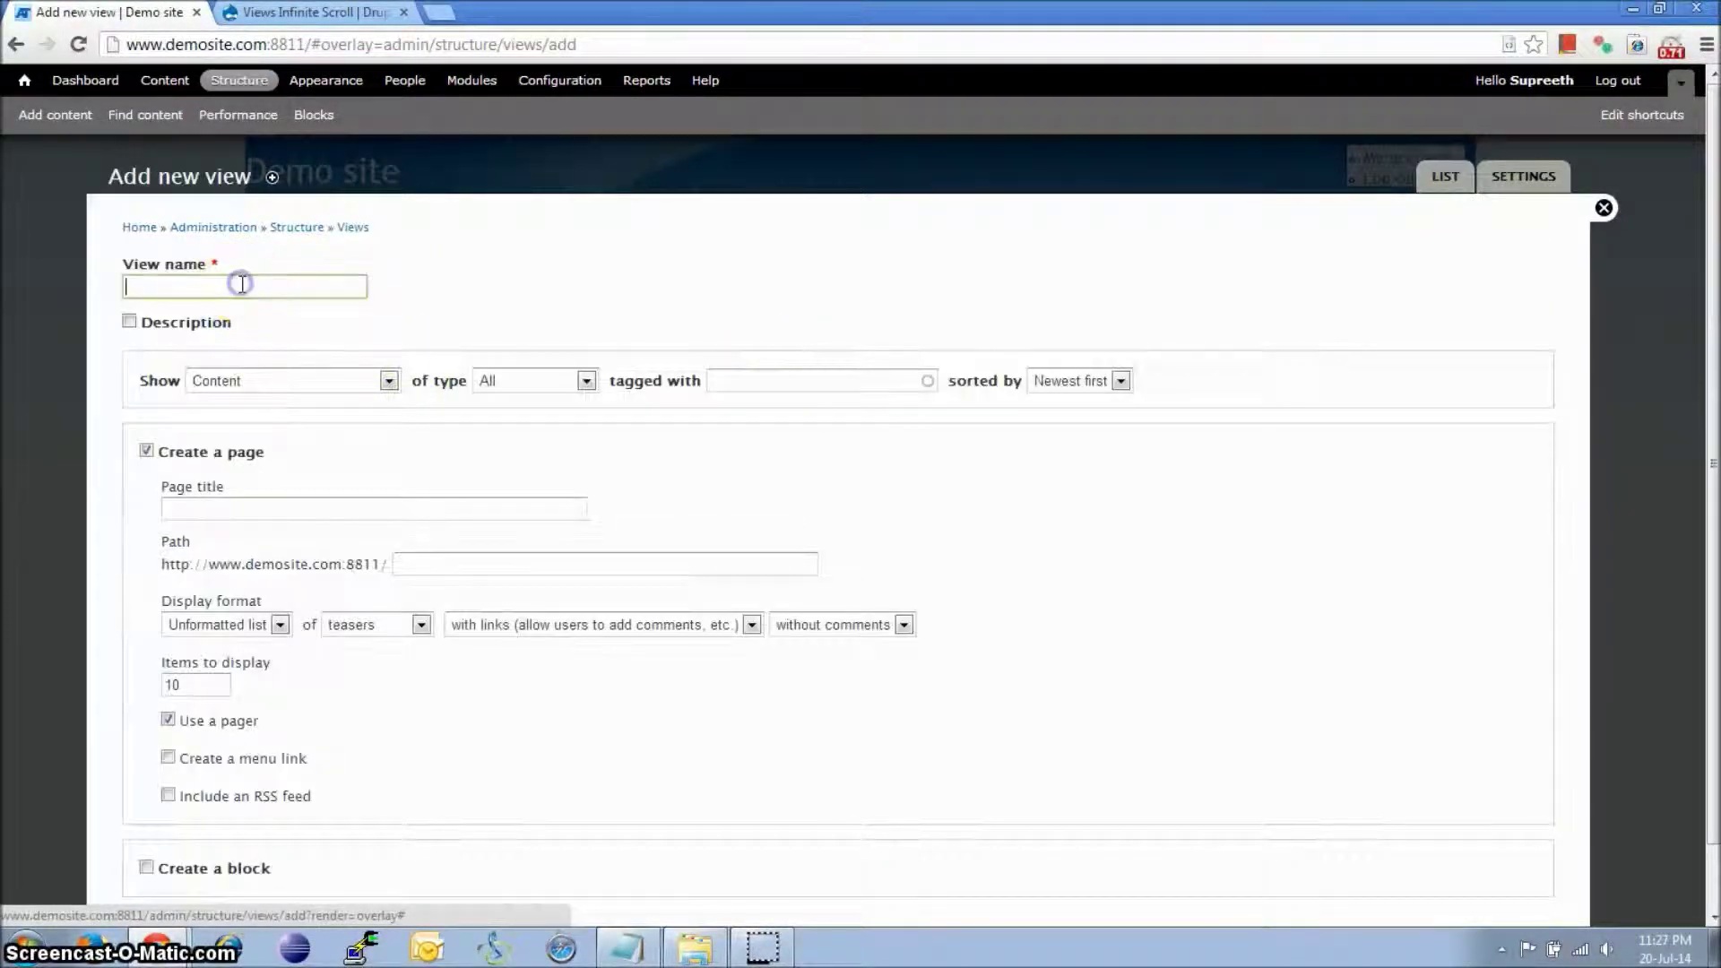
Step: Name the view TestScroll at path testscroll, with each row showing fields
type("TestScroll")
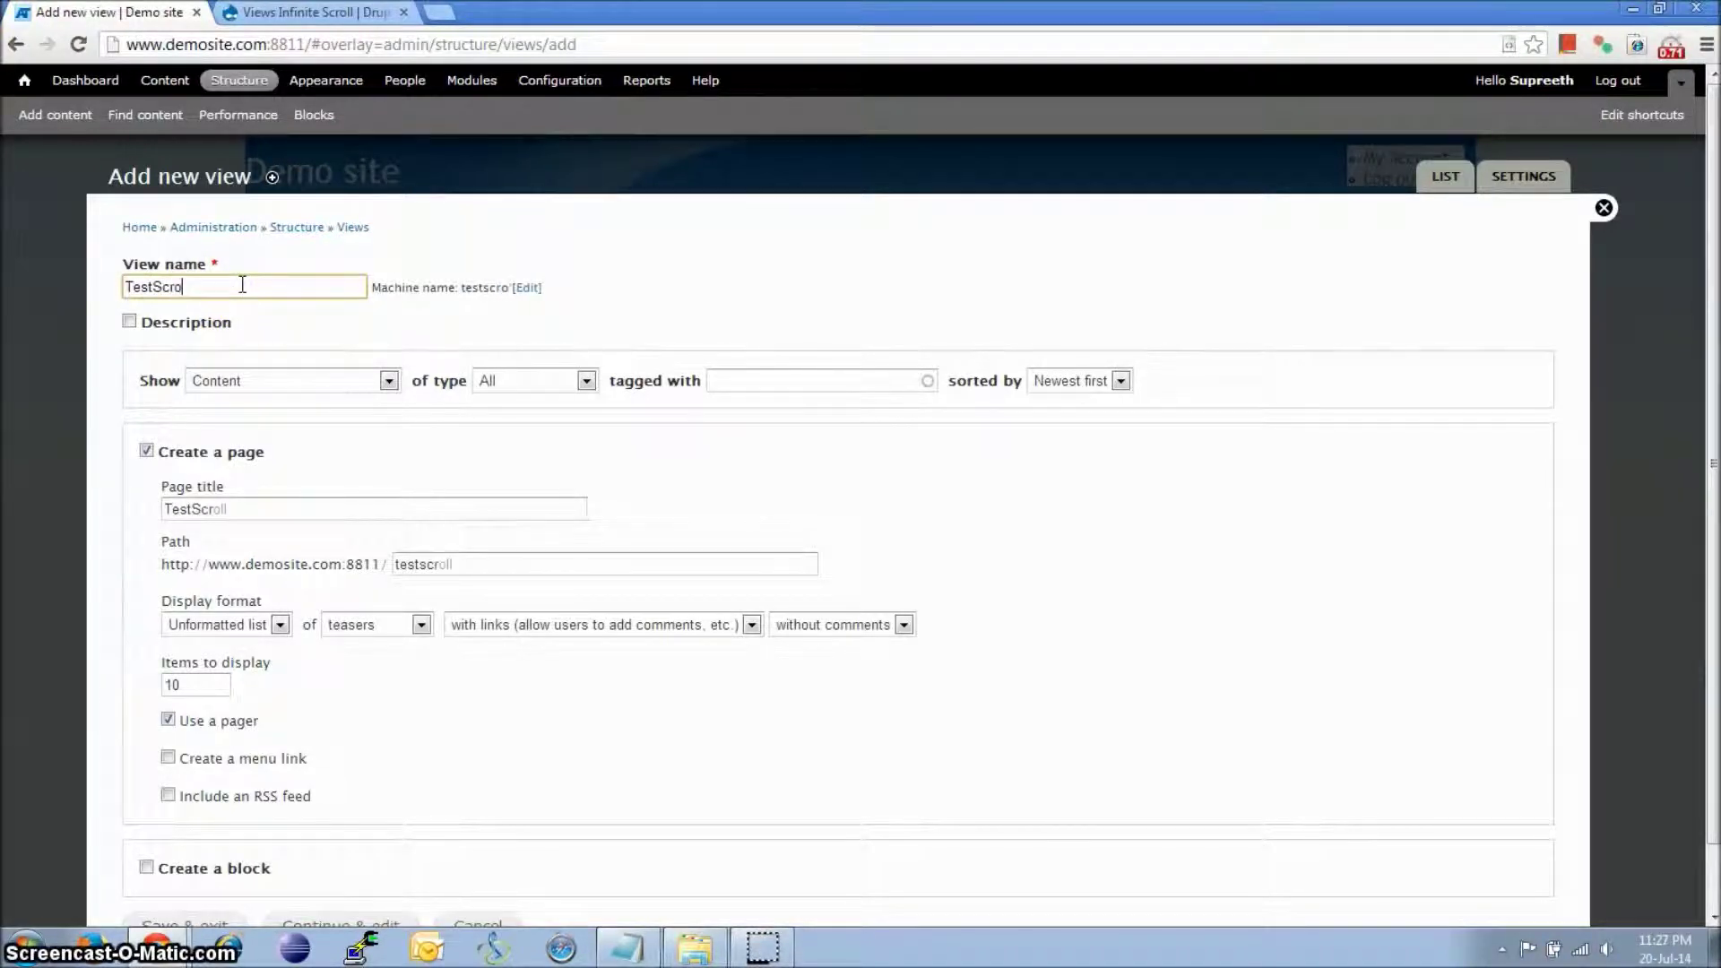
left_click(463, 562)
double_click(462, 563)
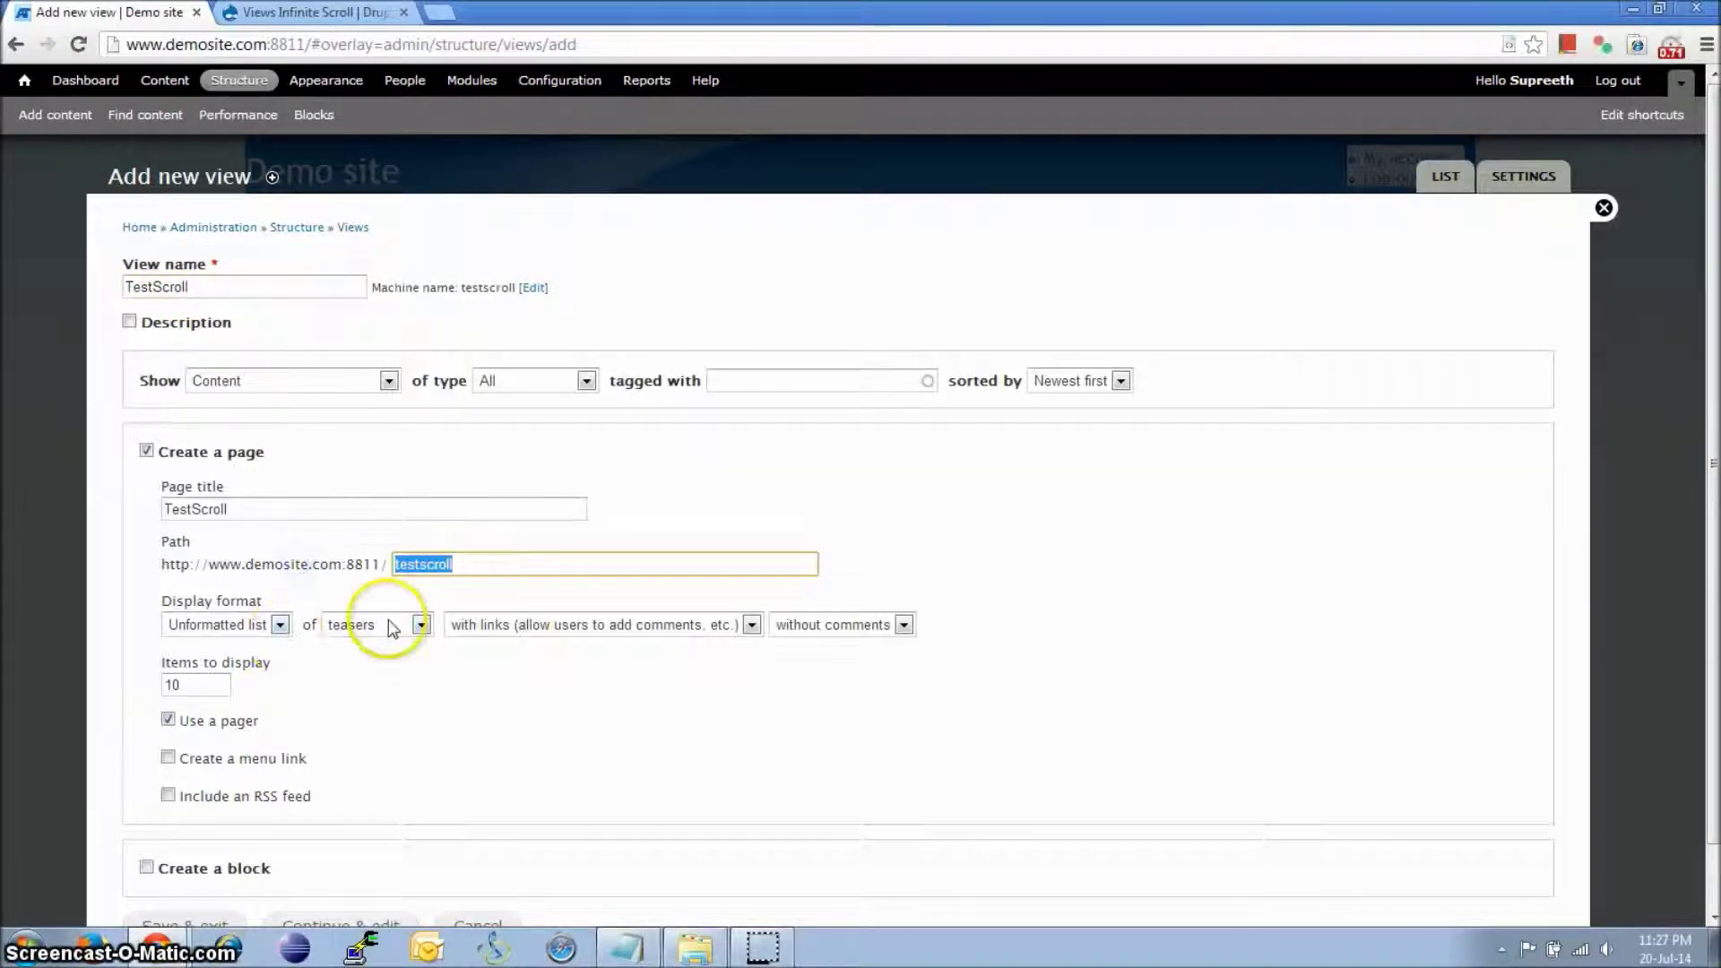
left_click(392, 626)
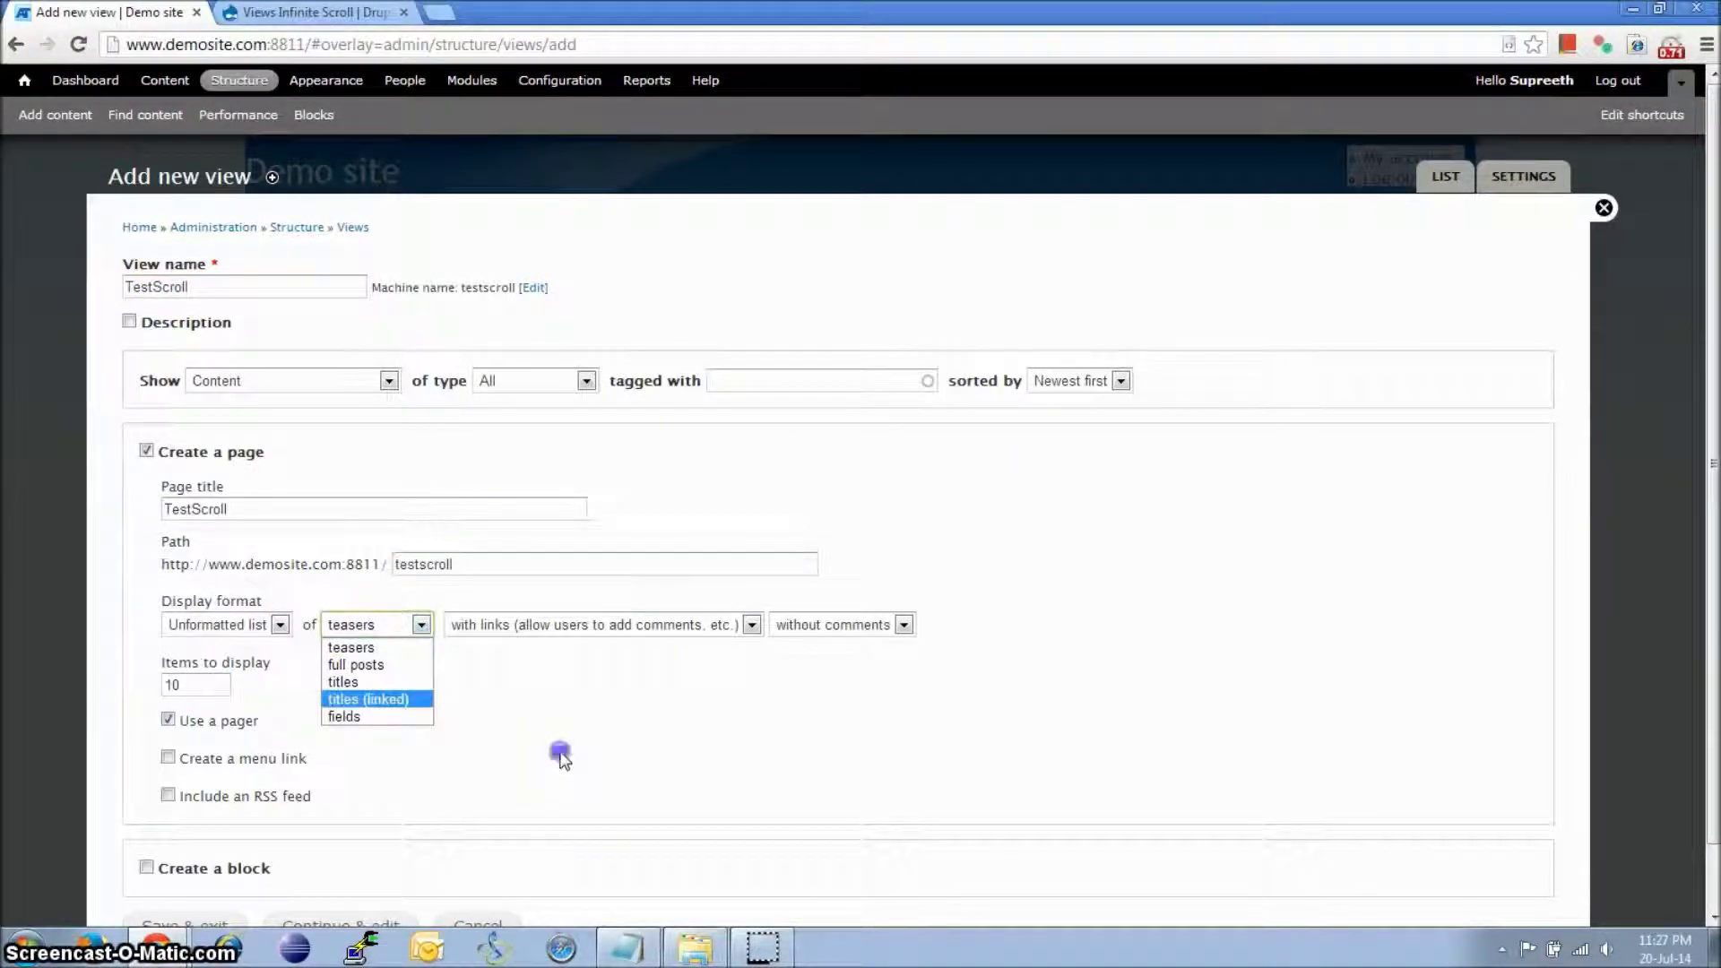
left_click(557, 756)
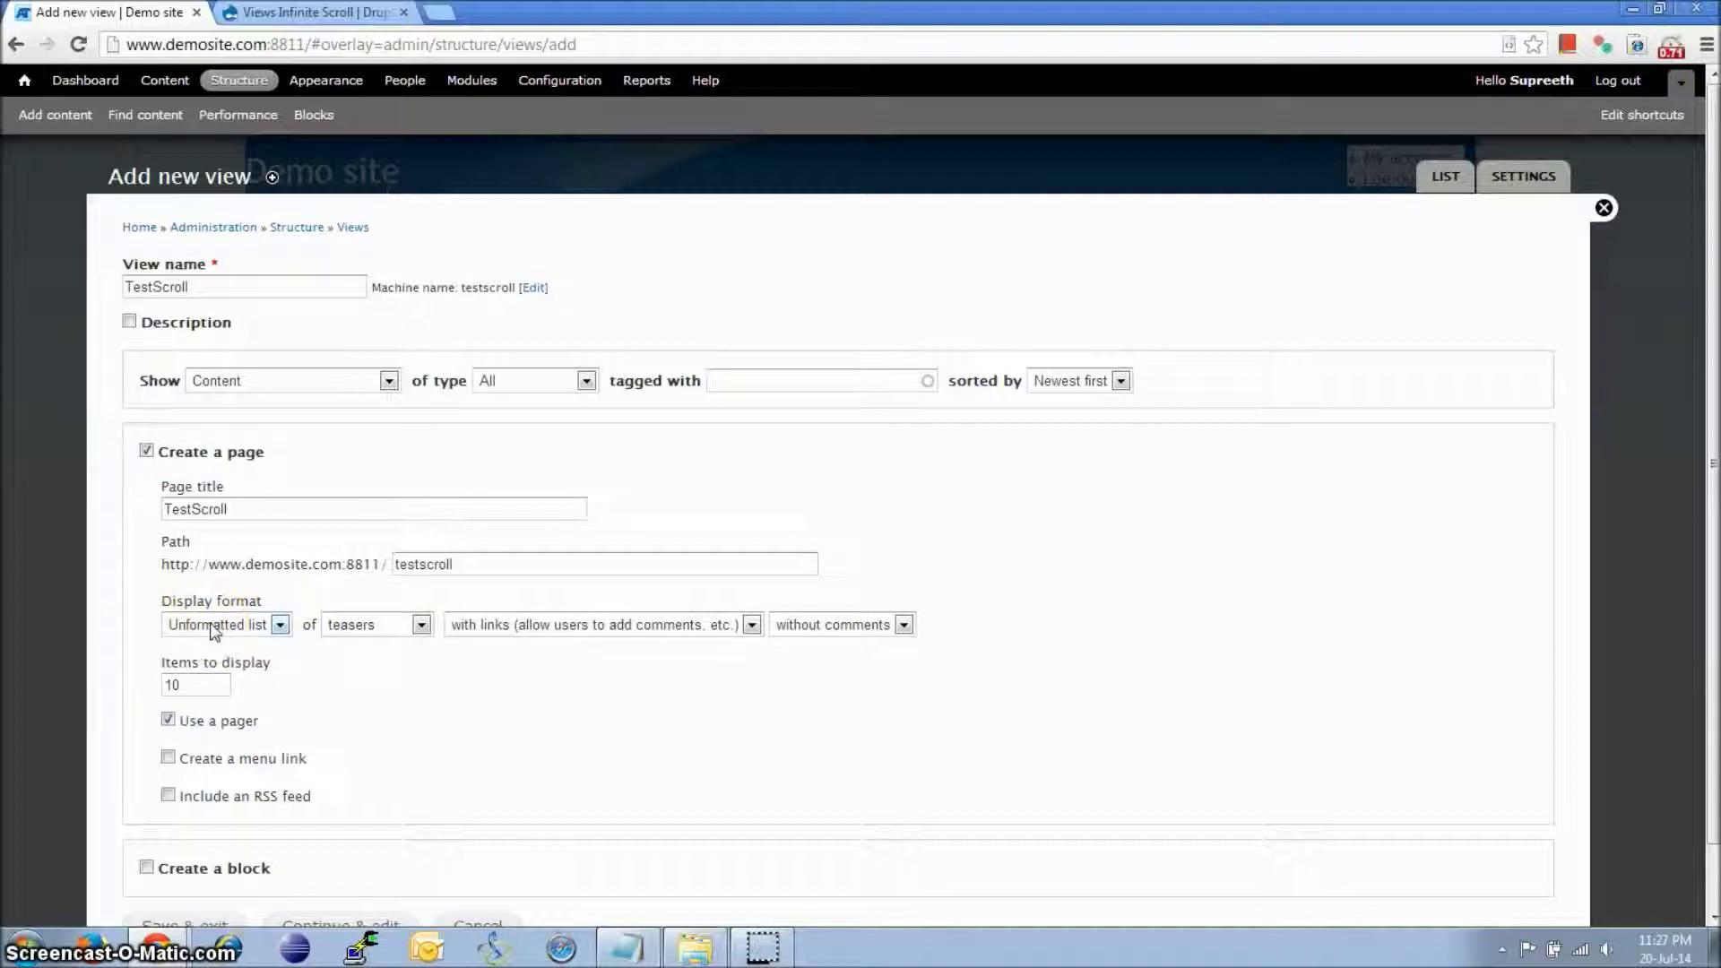
left_click(400, 625)
left_click(363, 722)
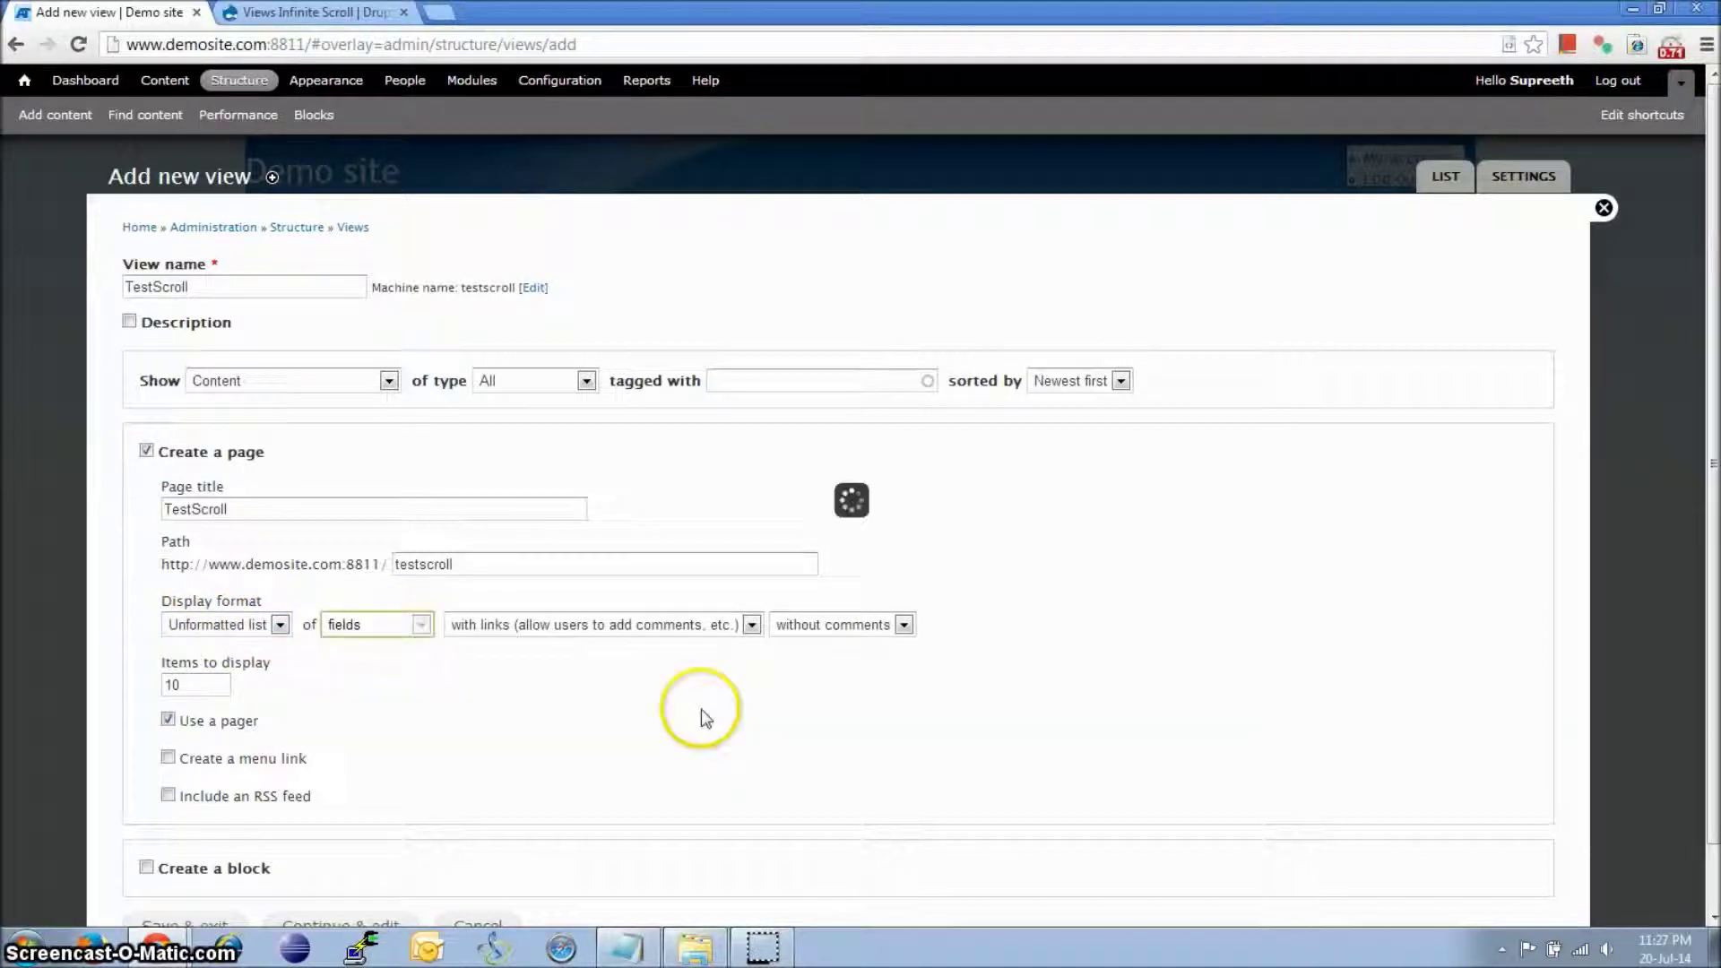
Step: Set 4 items per page with a pager, then use Continue & edit
left_click_drag(189, 685, 137, 683)
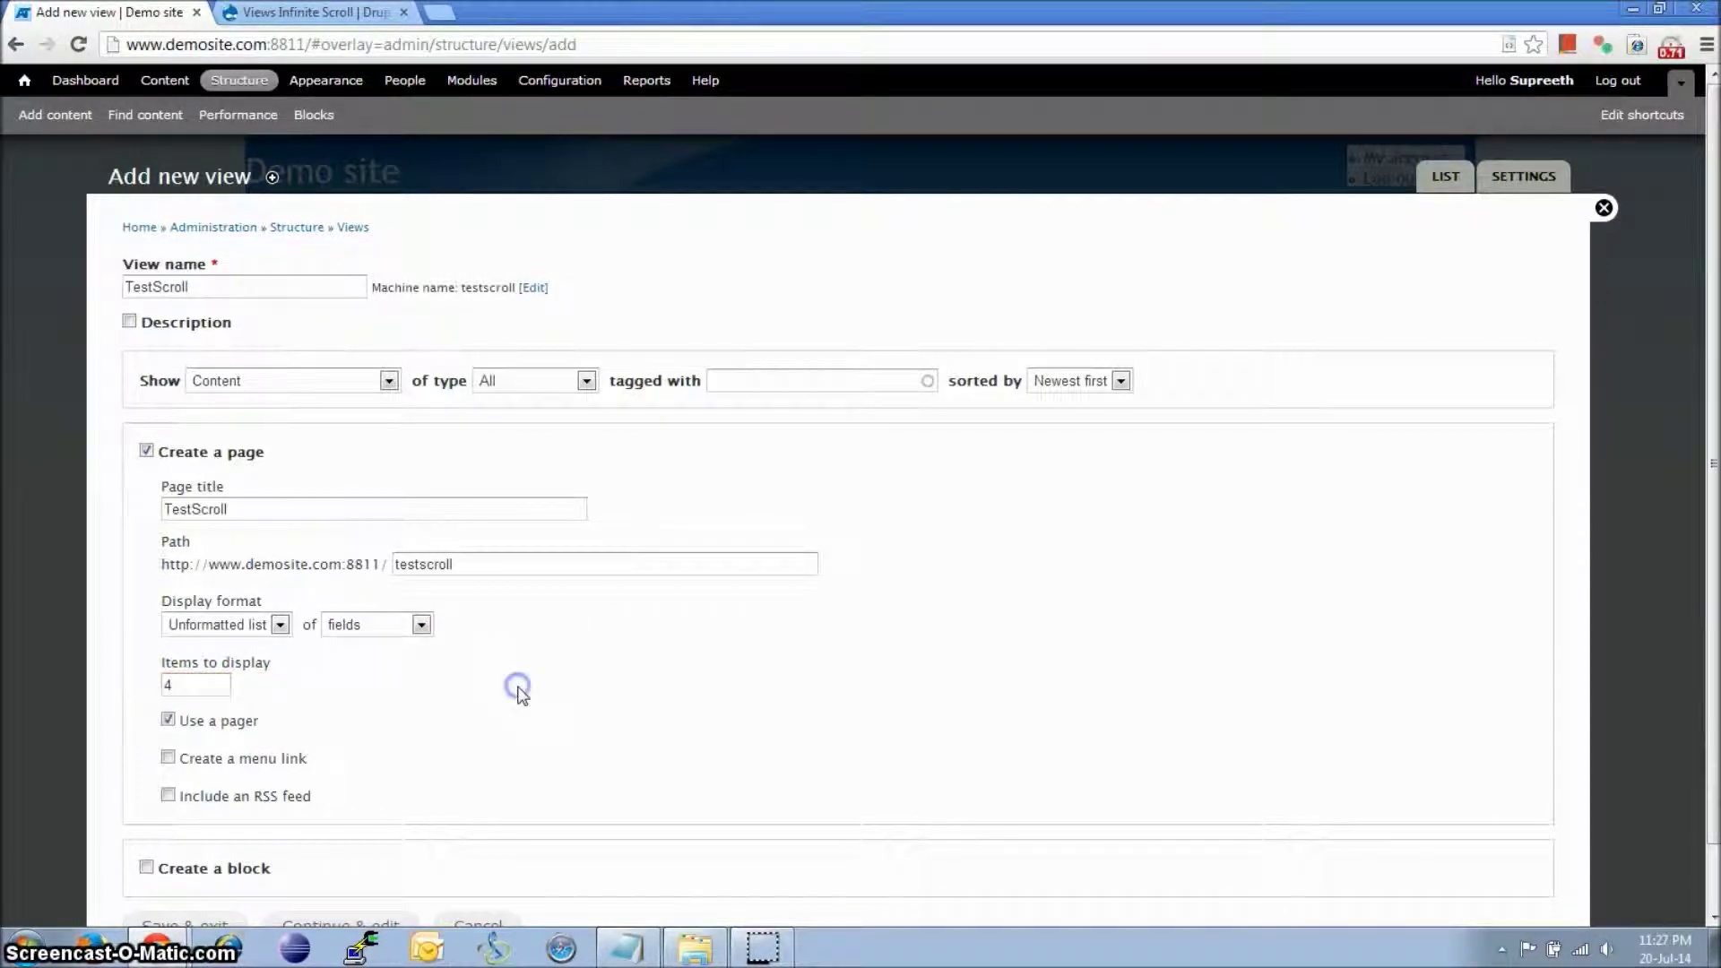
scroll(523, 697, "down", 1)
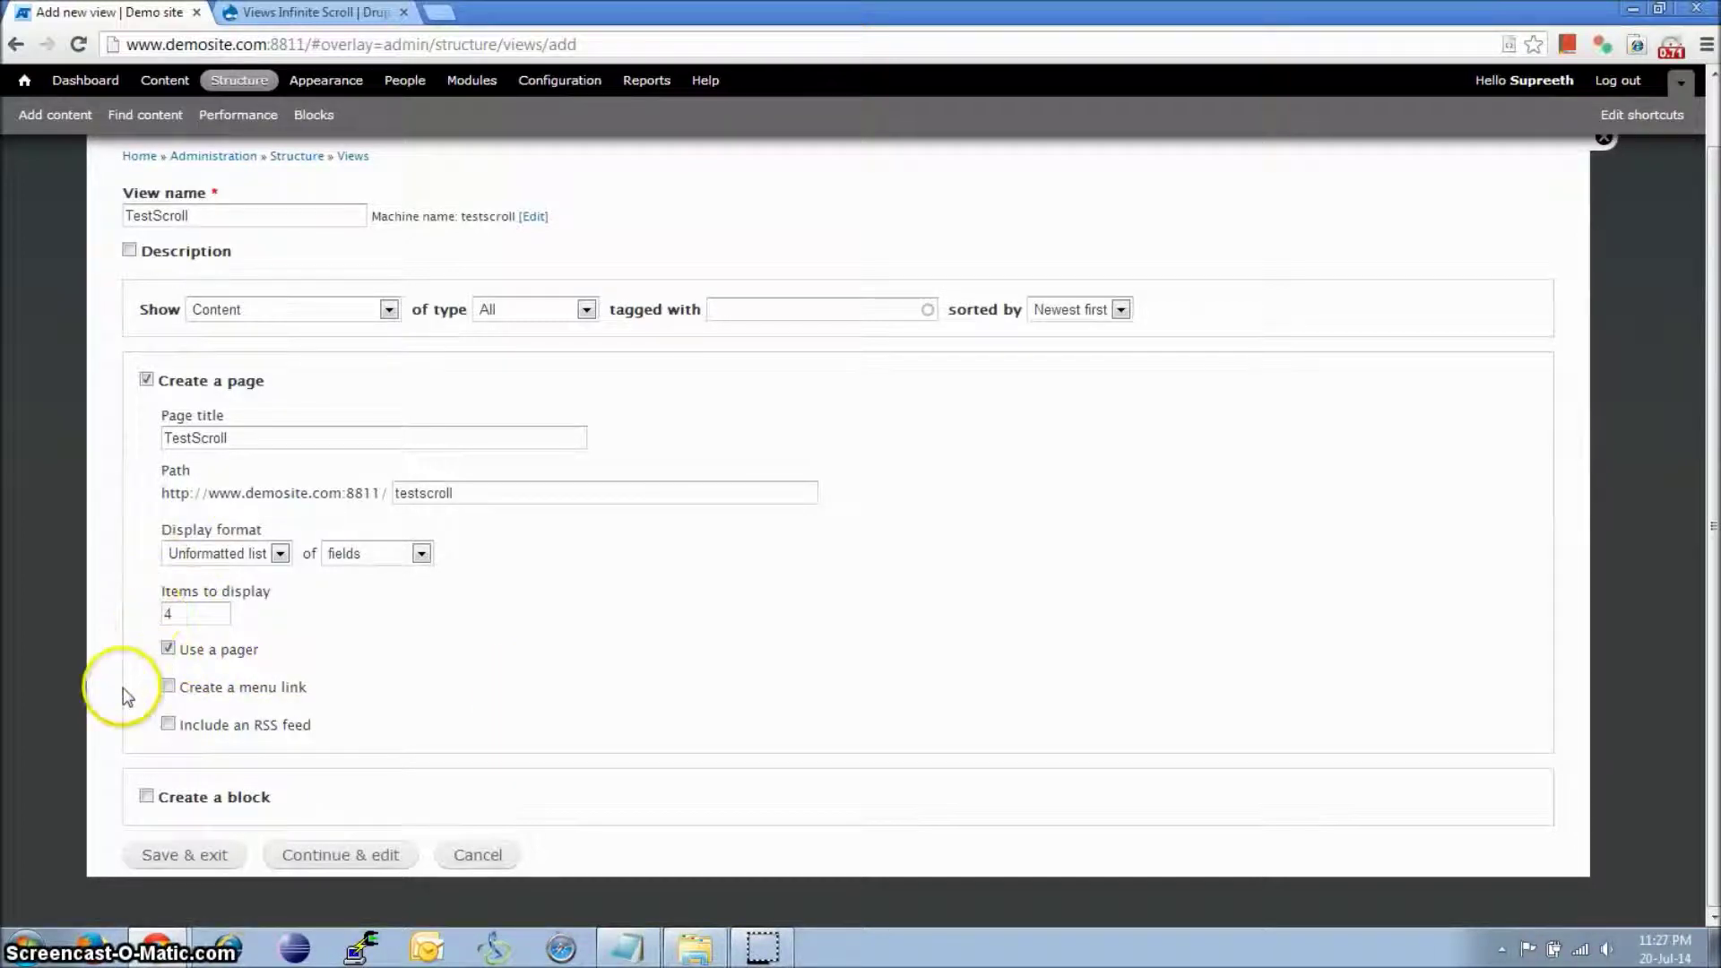
left_click(375, 857)
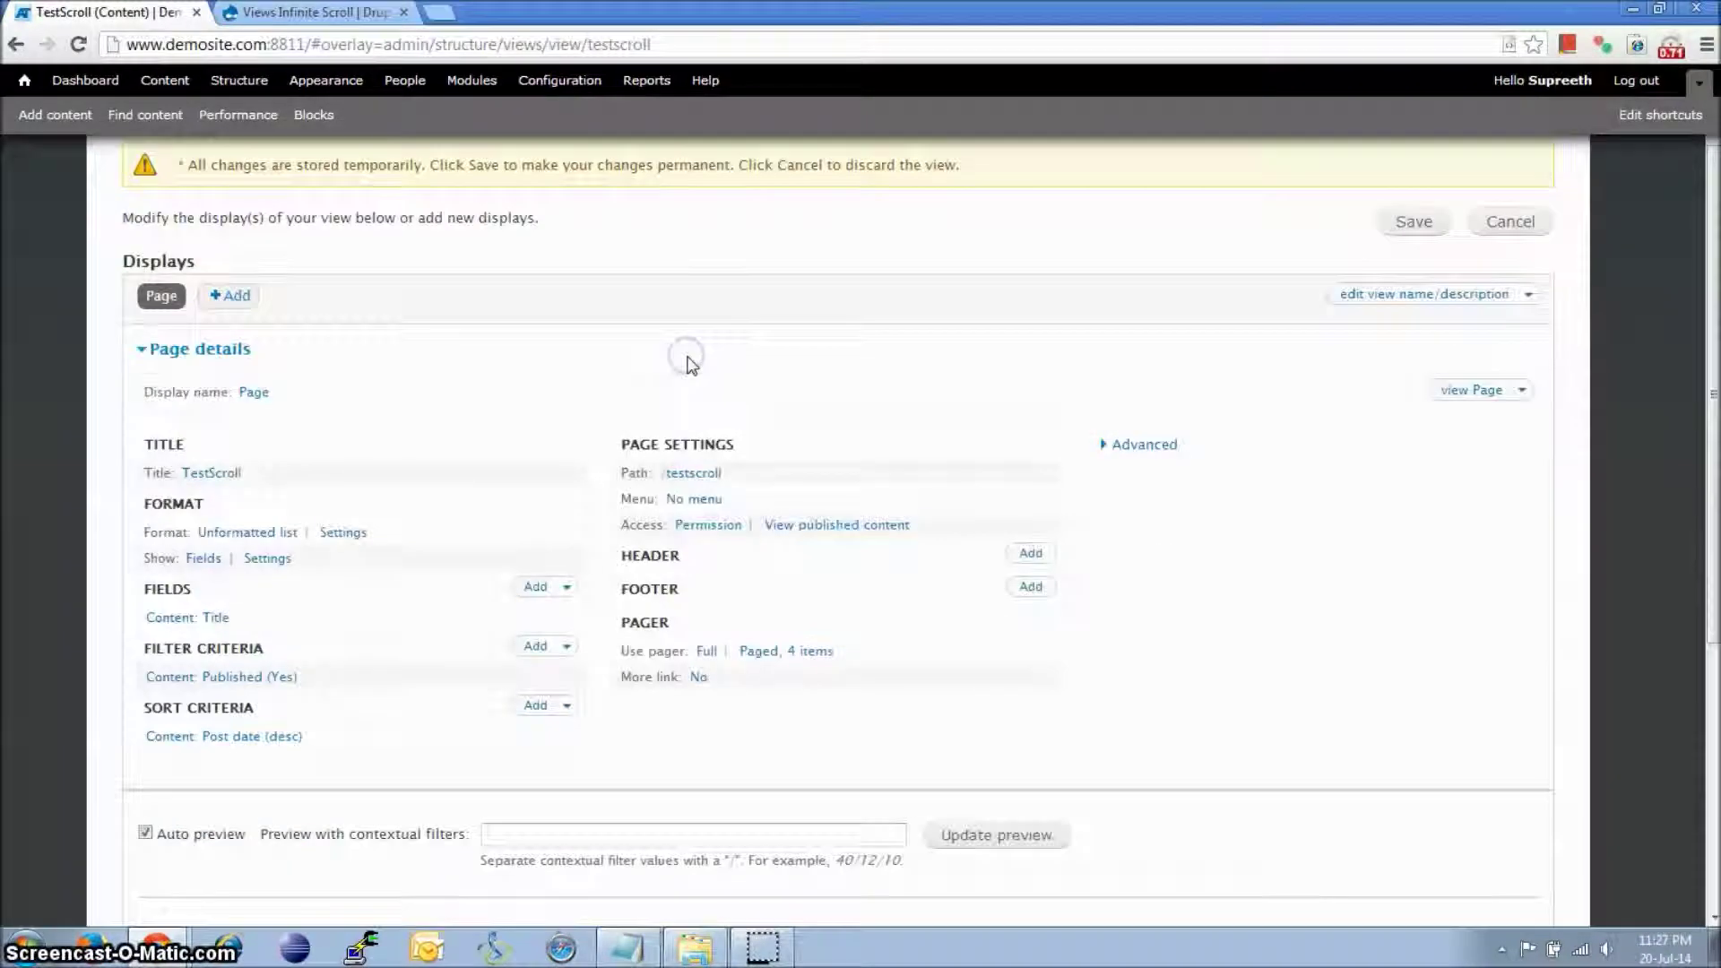
Step: Review the preview of four titles with a numbered pager, then open Add fields
scroll(691, 363, "down", 5)
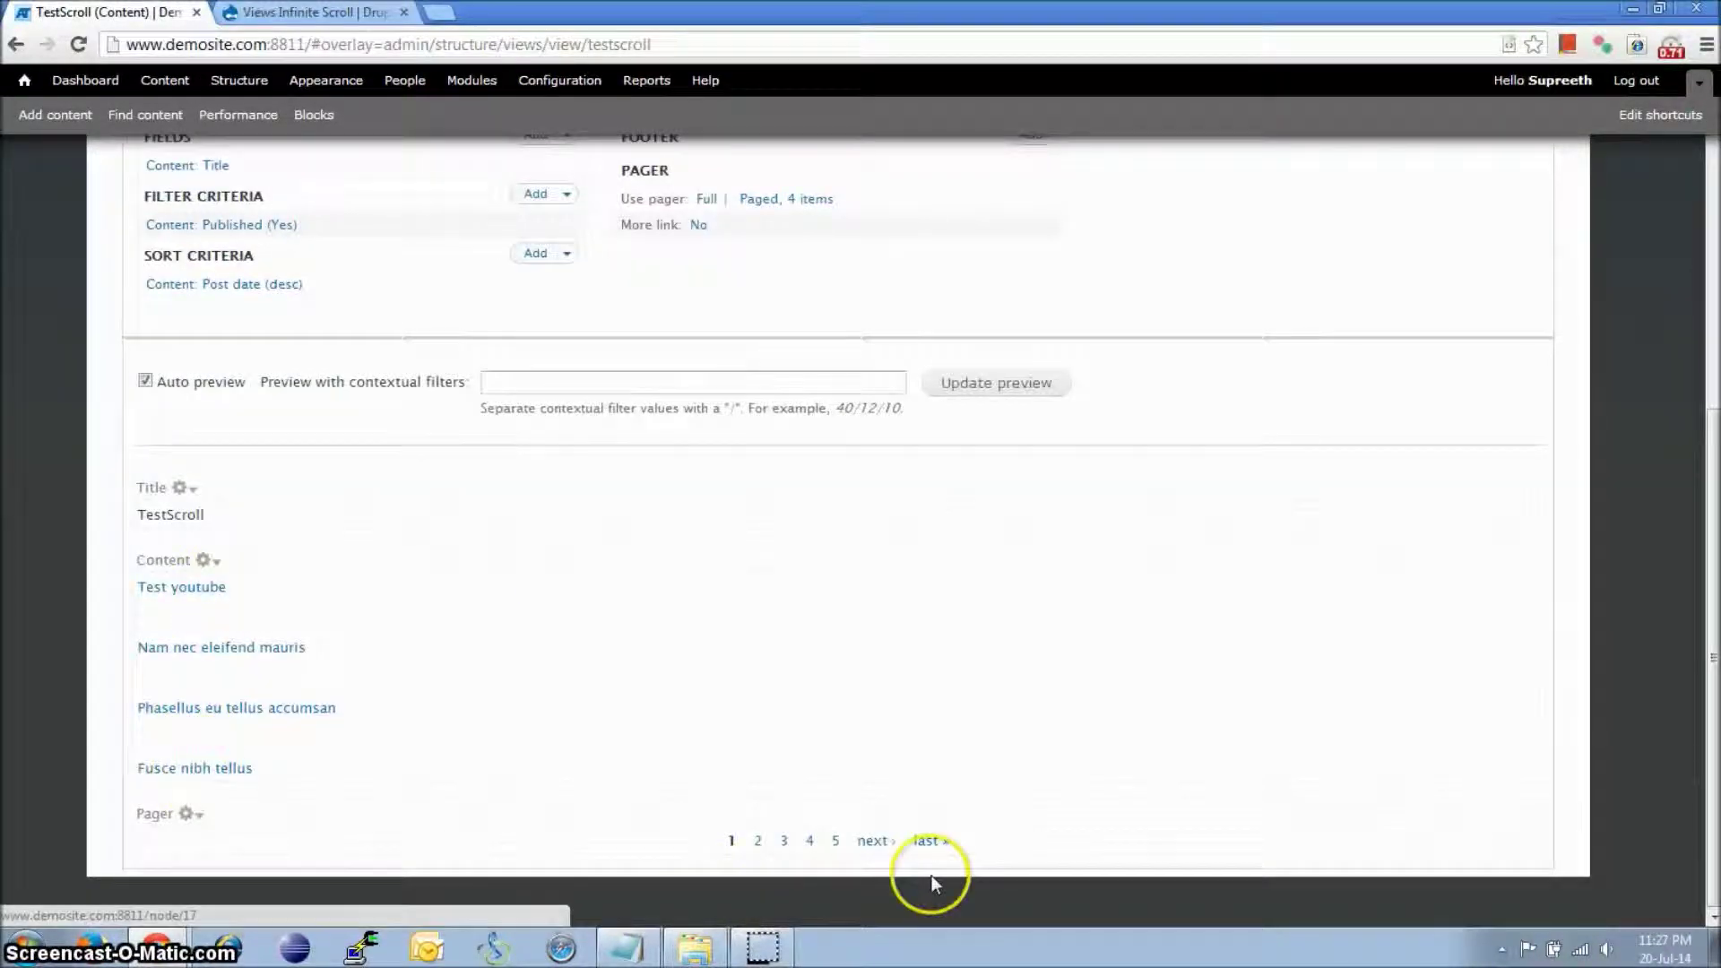
scroll(206, 744, "up", 6)
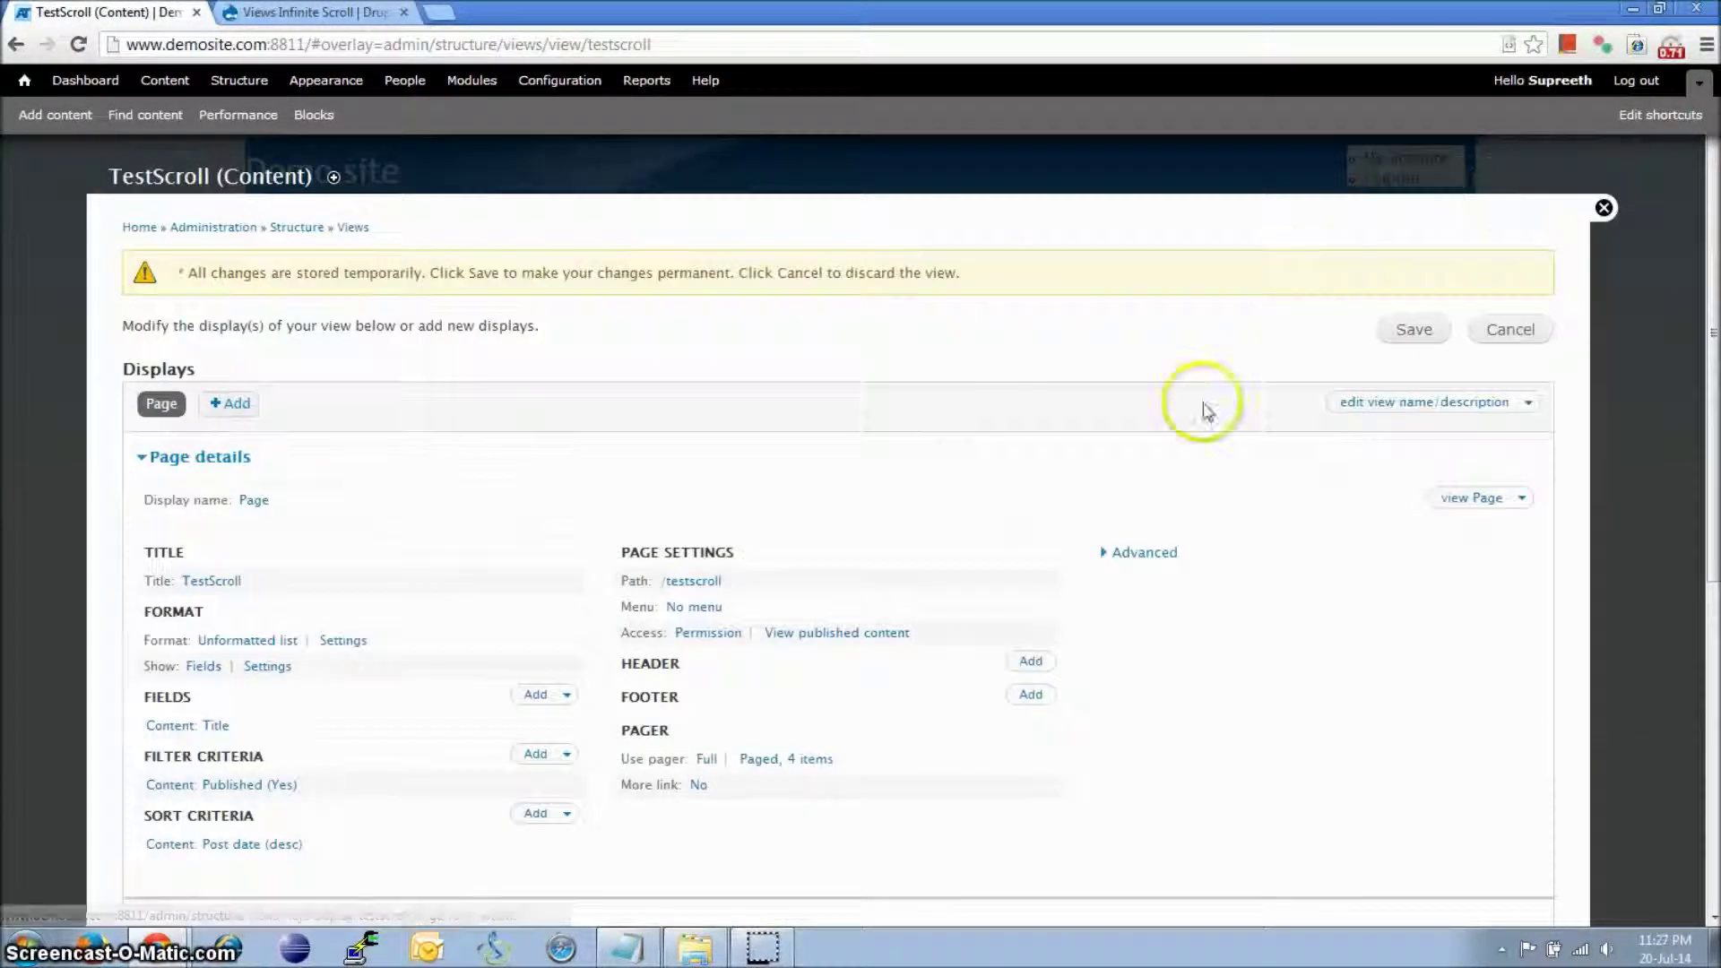
scroll(566, 642, "down", 5)
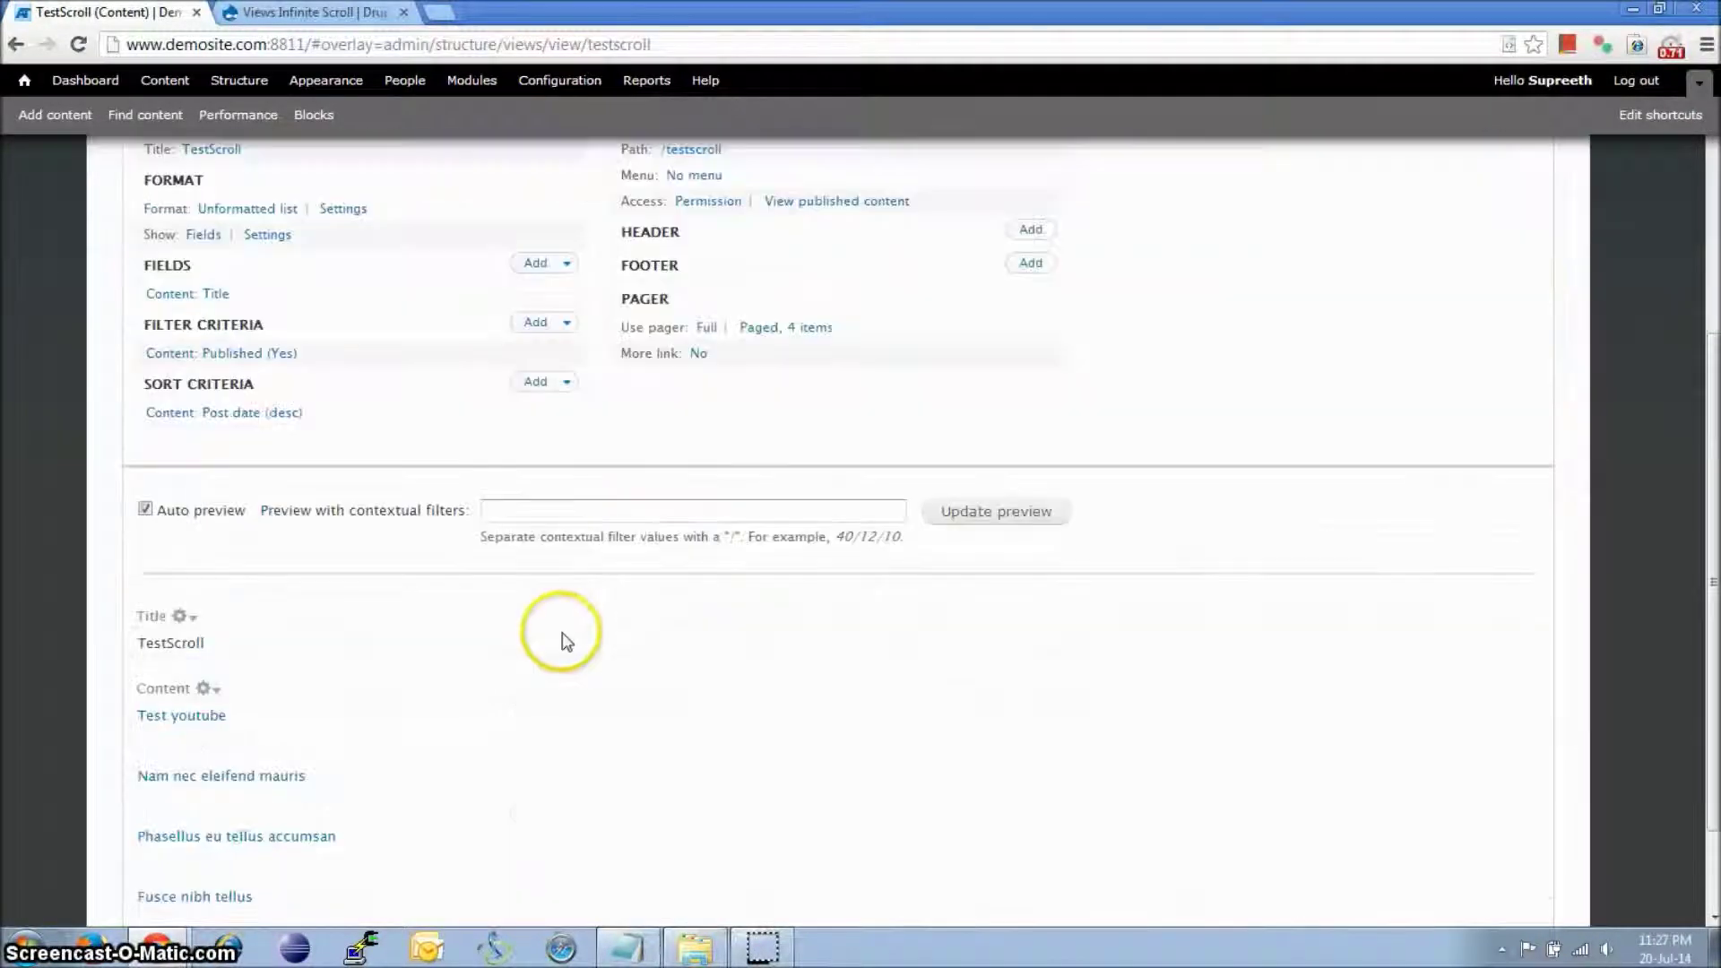
scroll(565, 646, "down", 2)
scroll(558, 664, "up", 3)
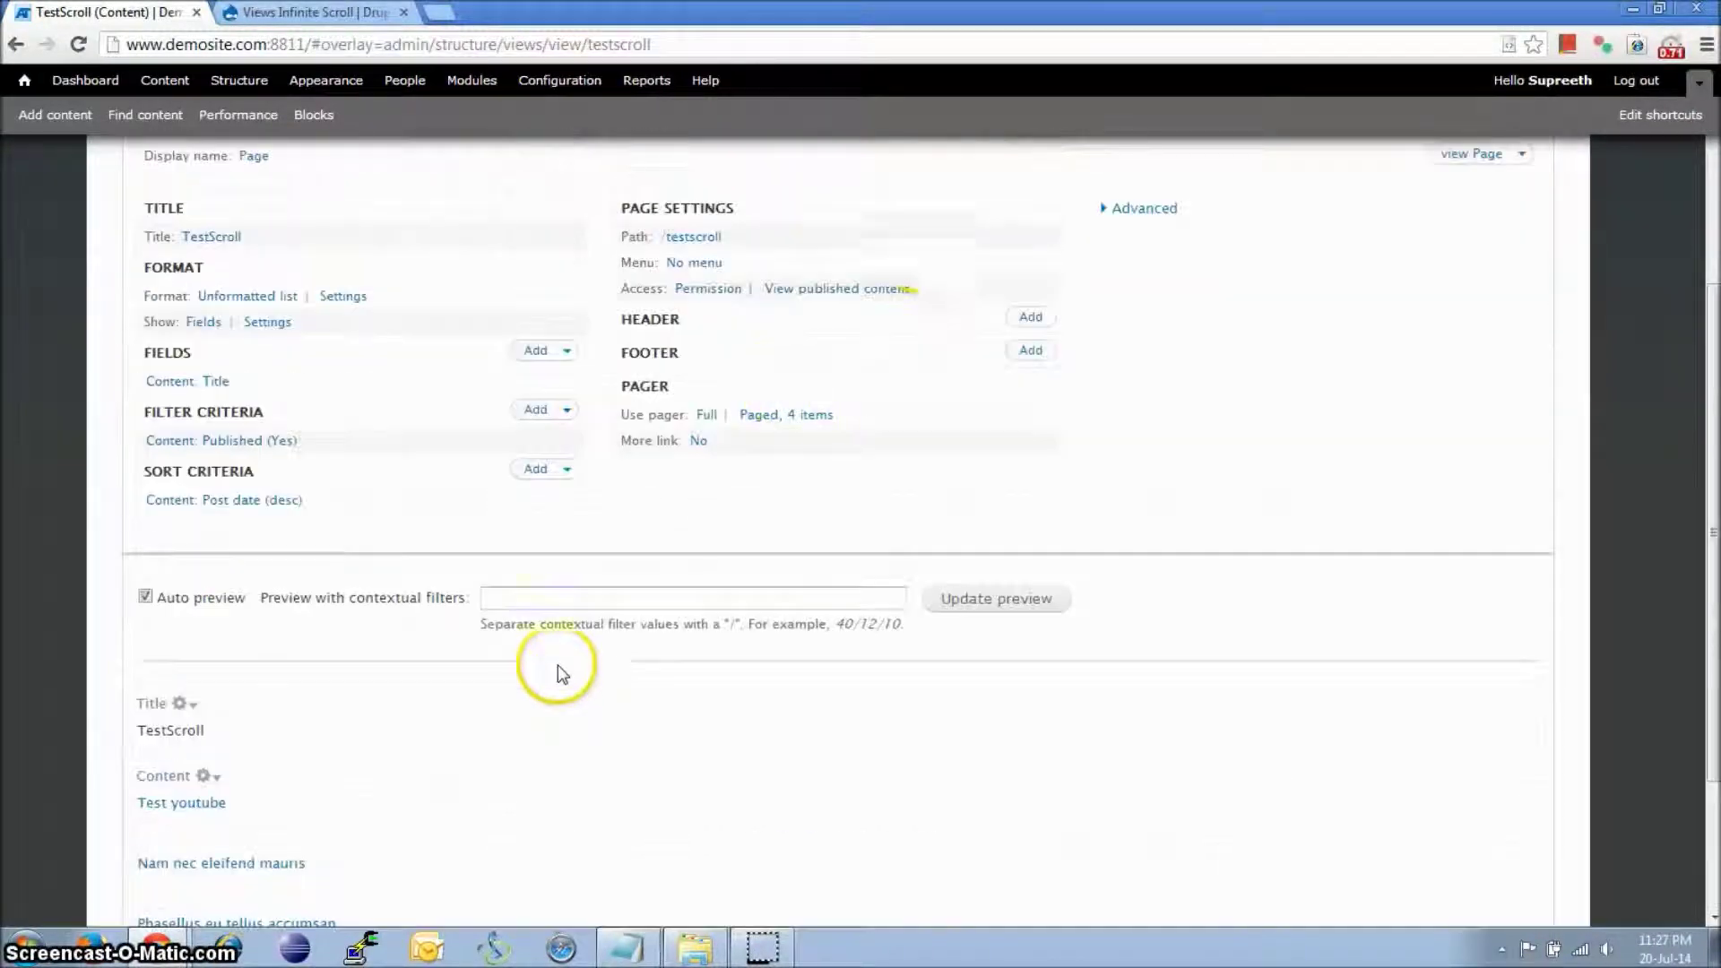
left_click(536, 352)
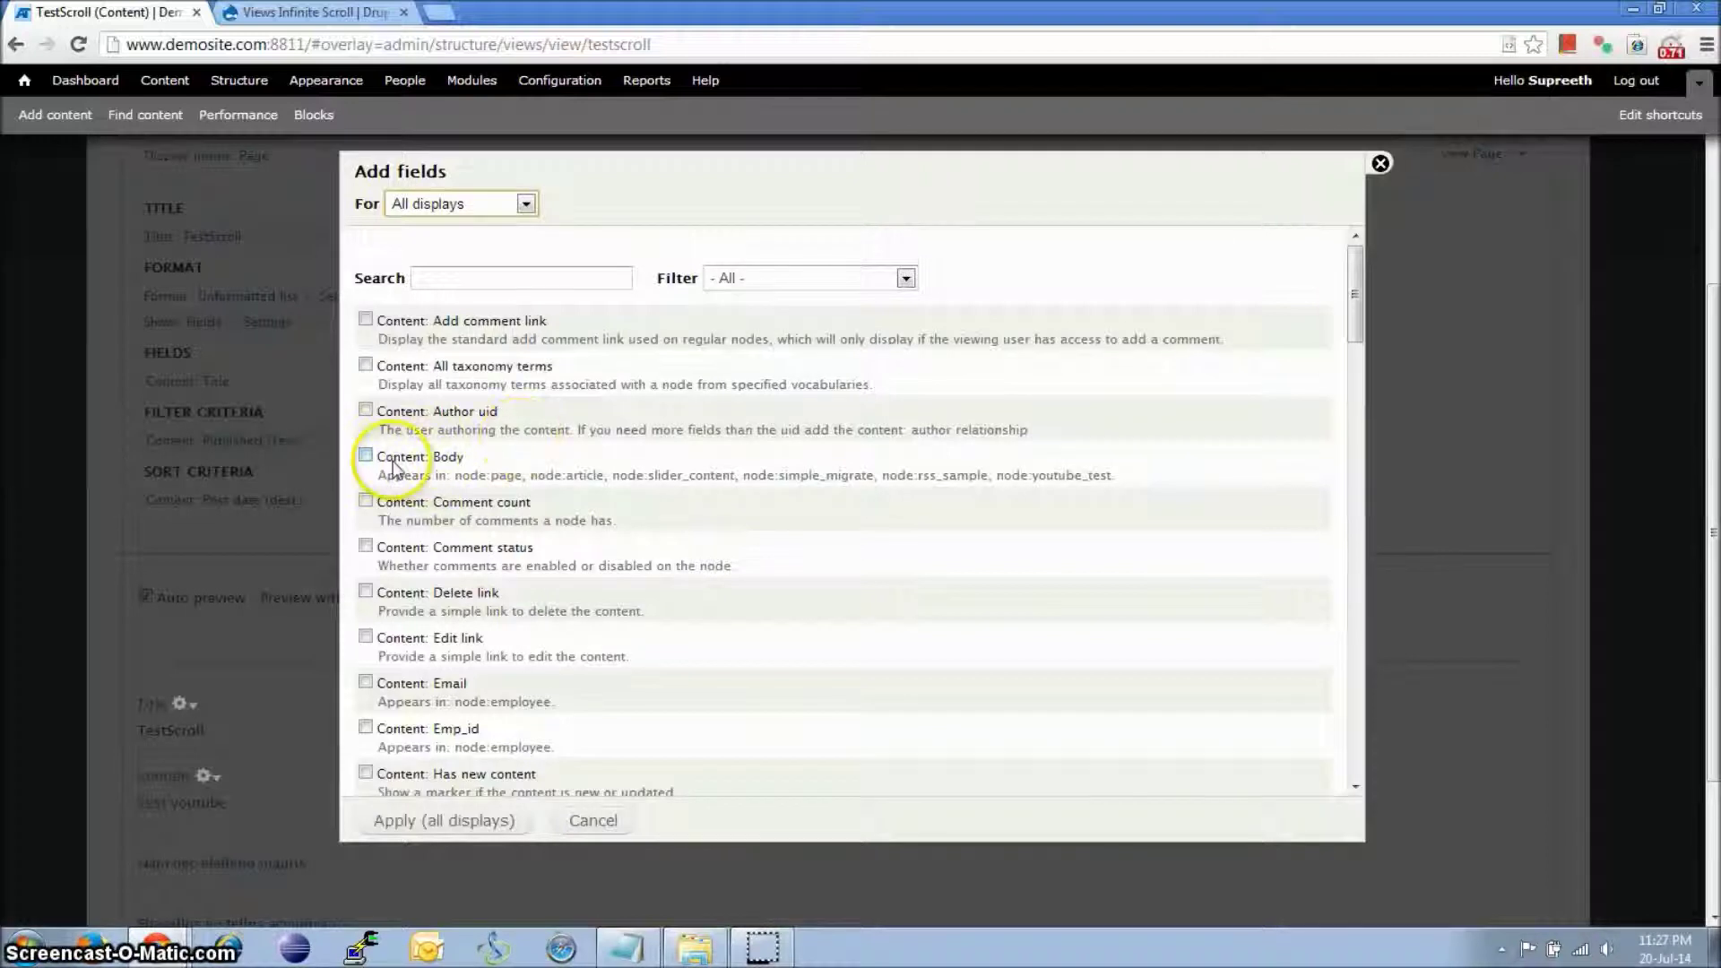
Step: Add Content: Body to all displays, unlabelled and trimmed to 300 characters
left_click(387, 459)
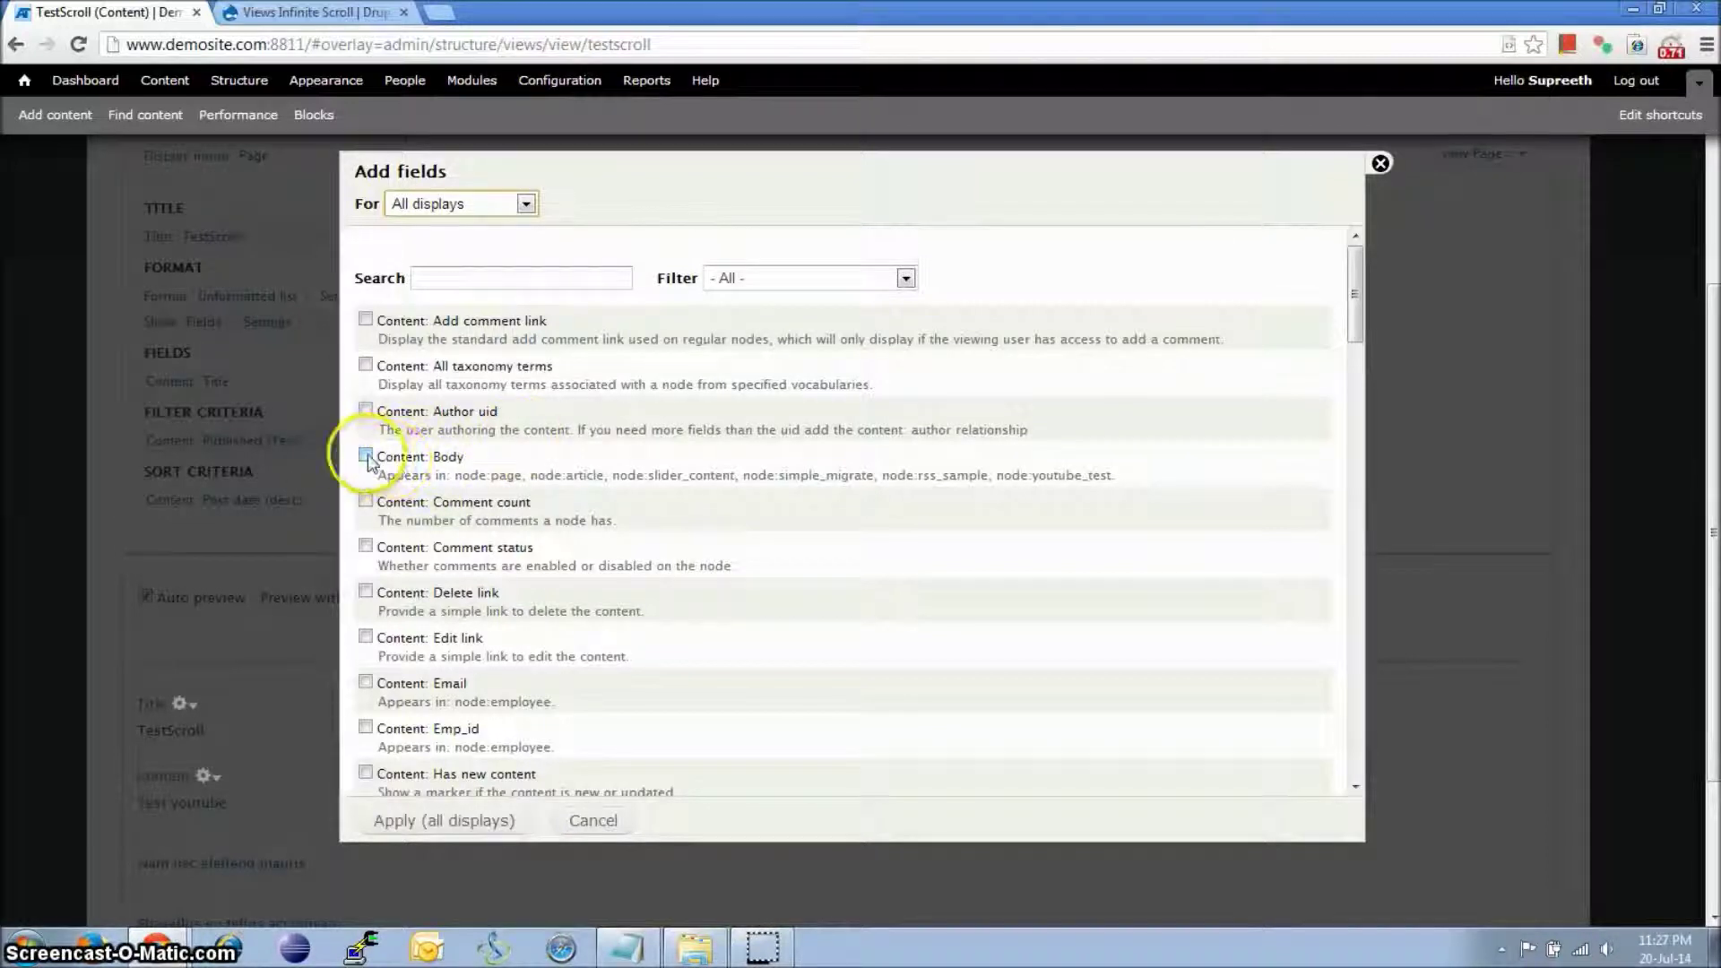
left_click(446, 831)
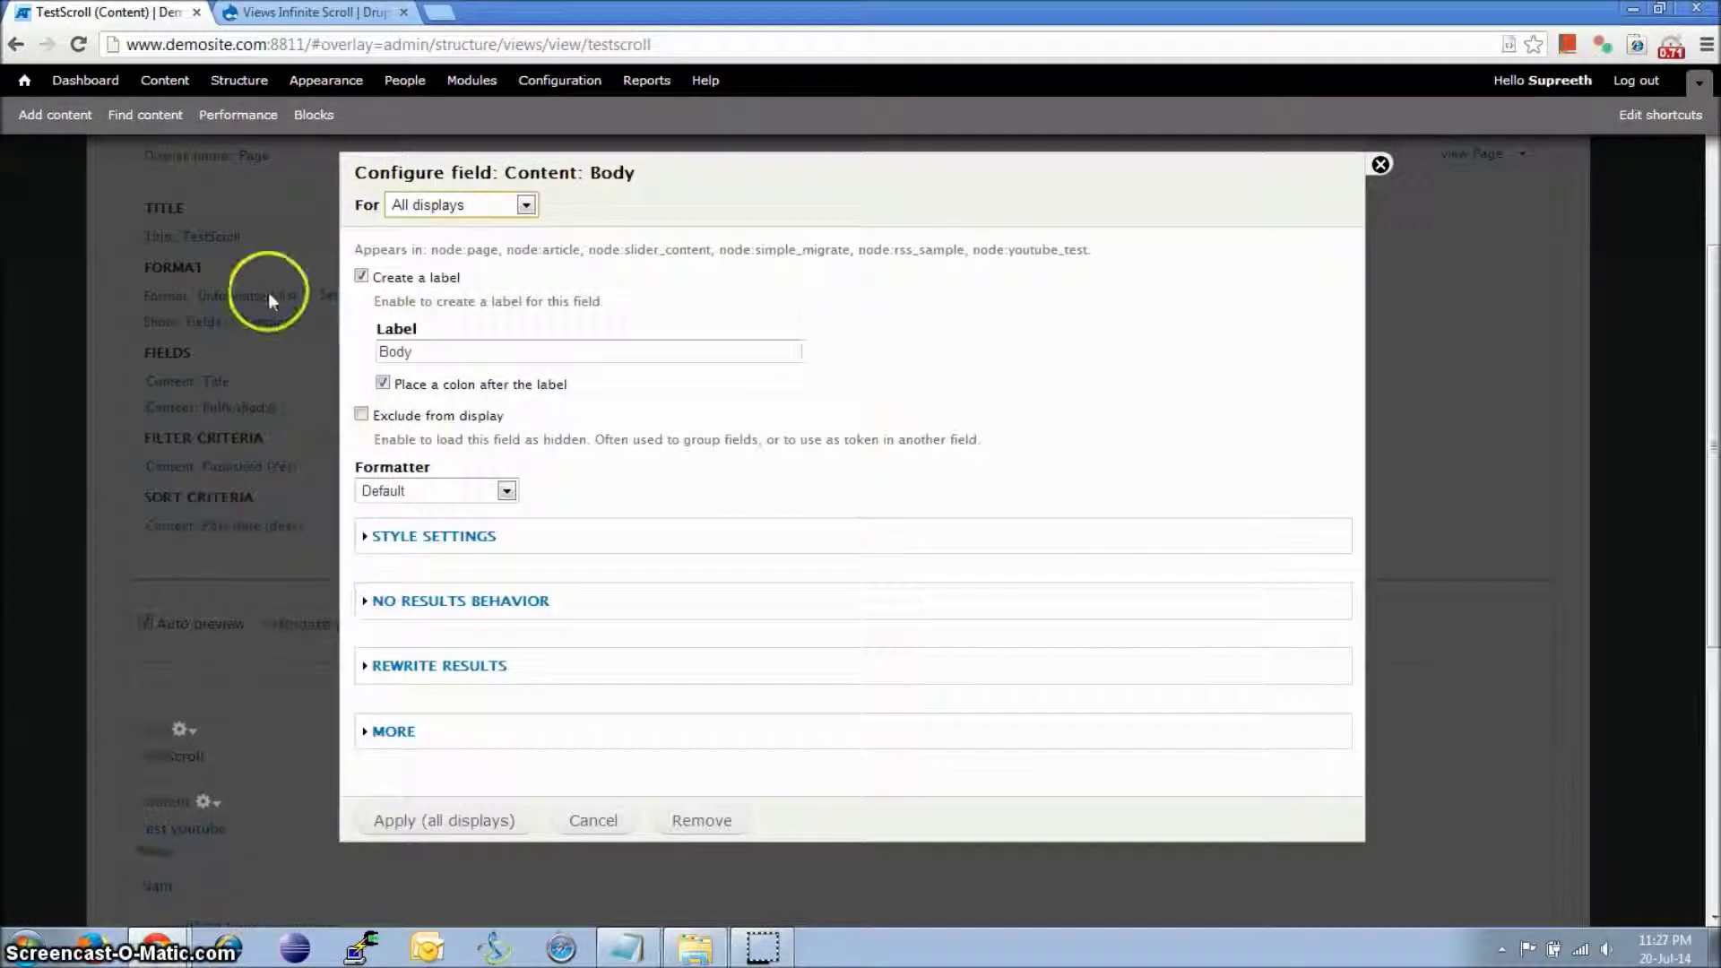
left_click(361, 277)
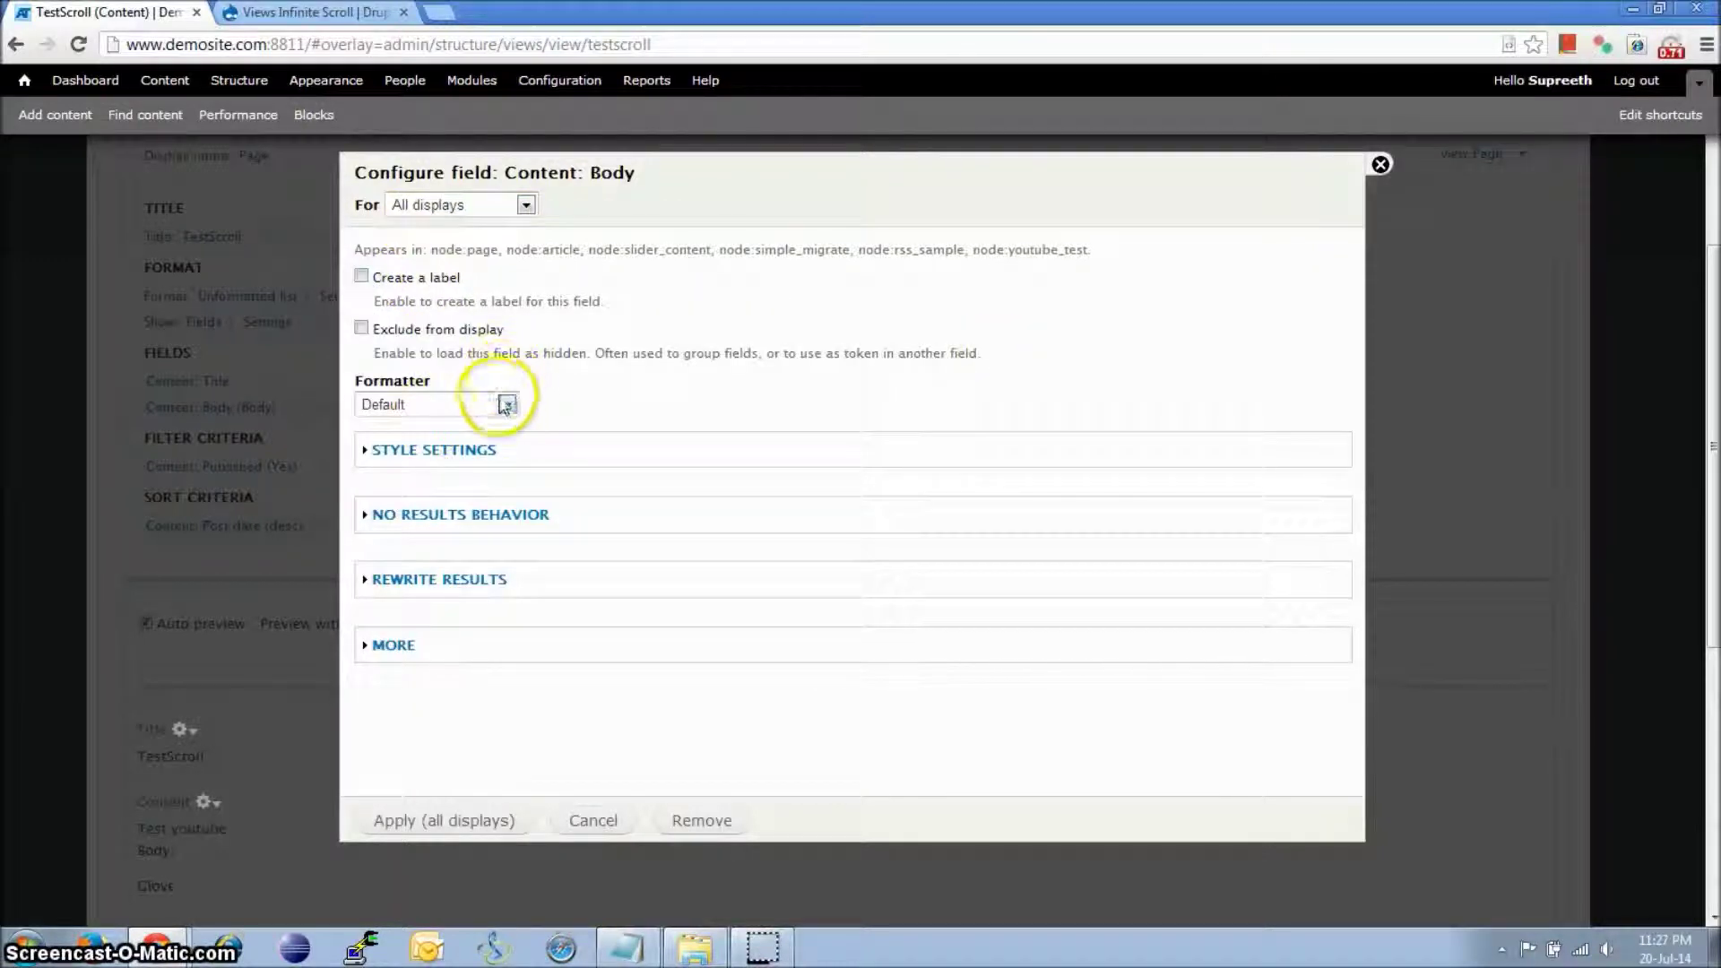
left_click(503, 406)
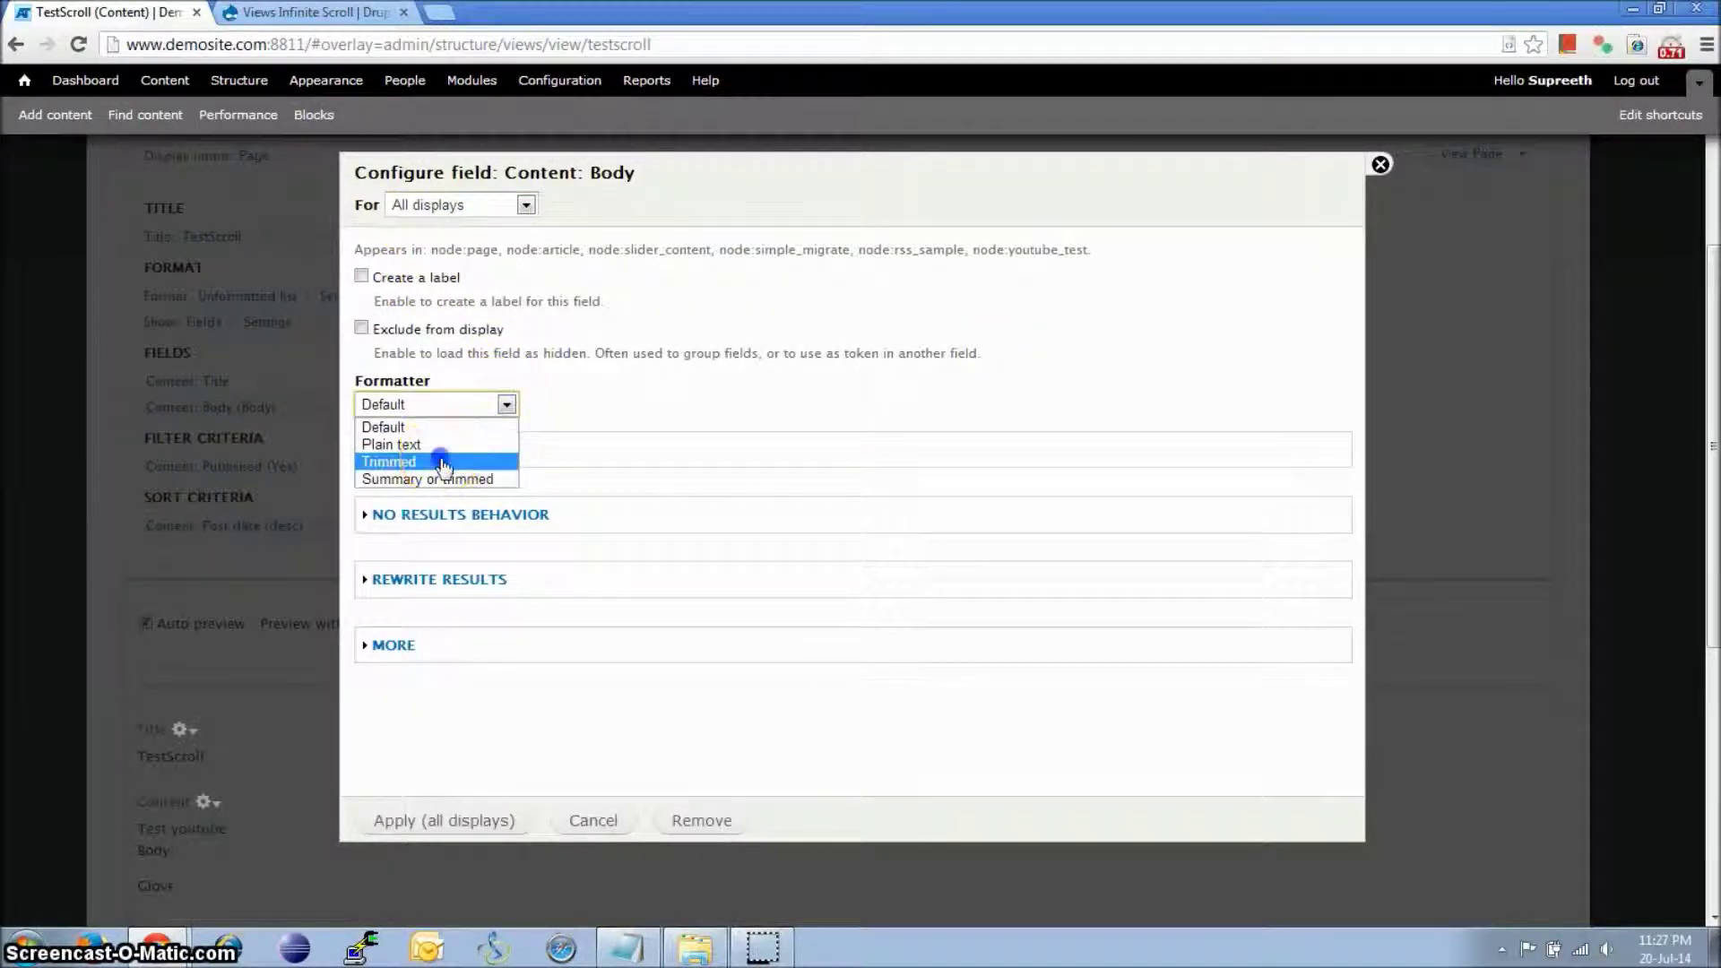
left_click(444, 463)
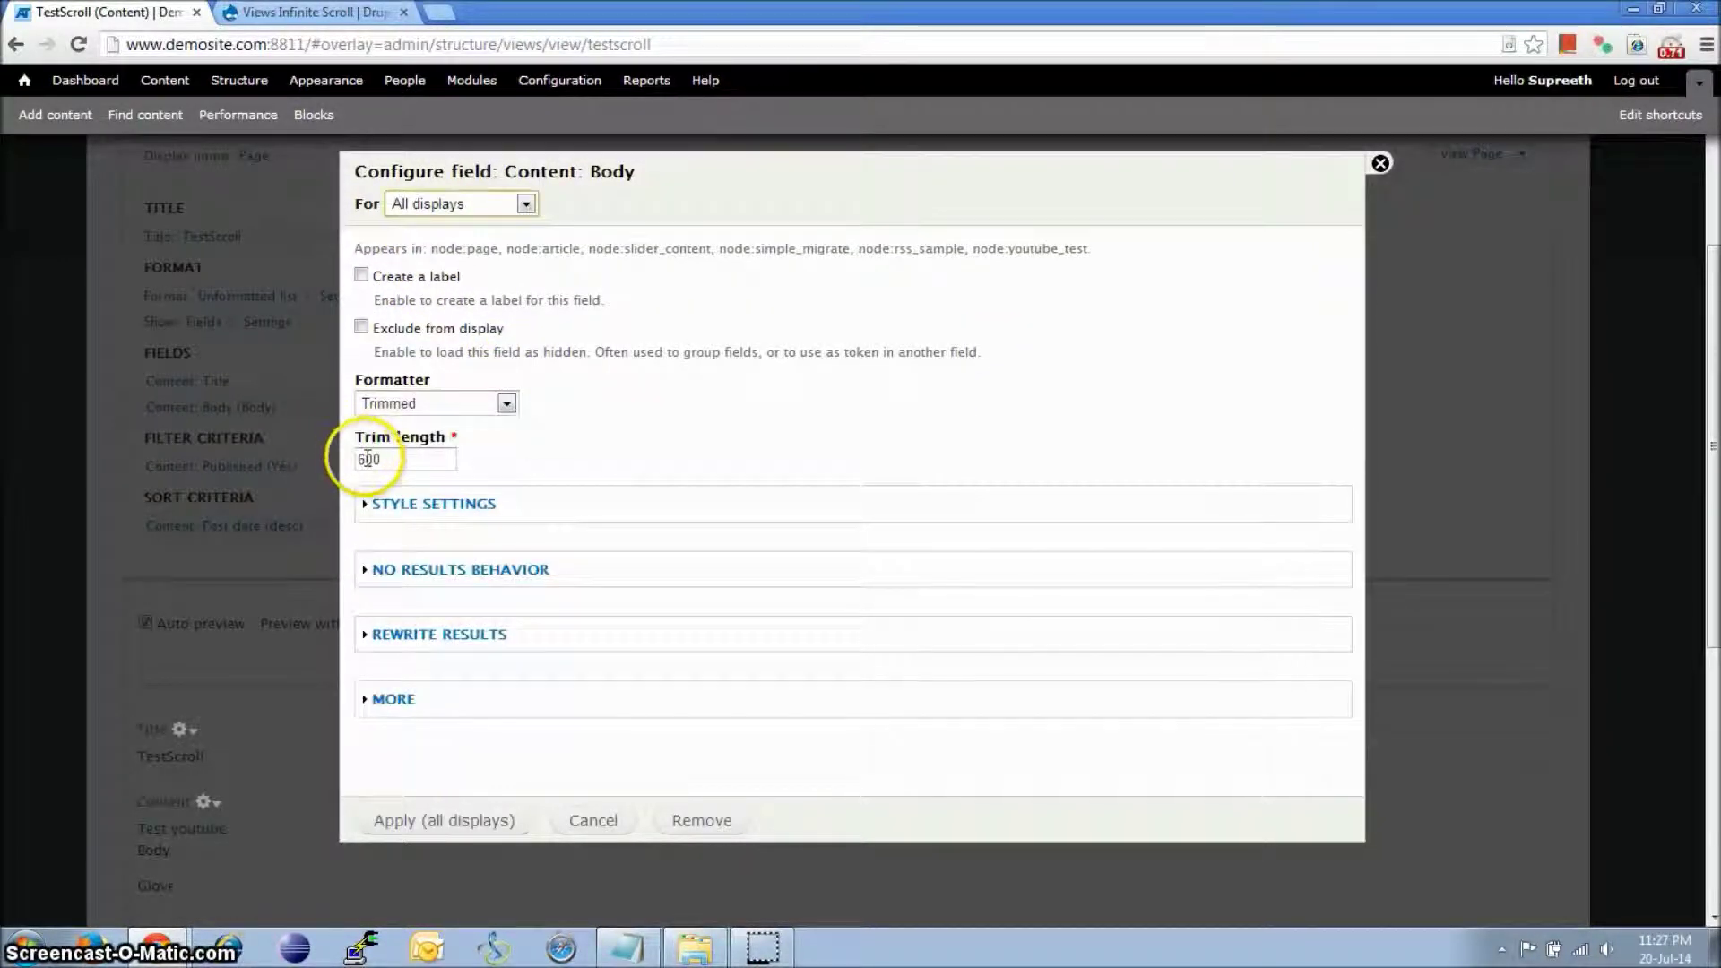
left_click(367, 459)
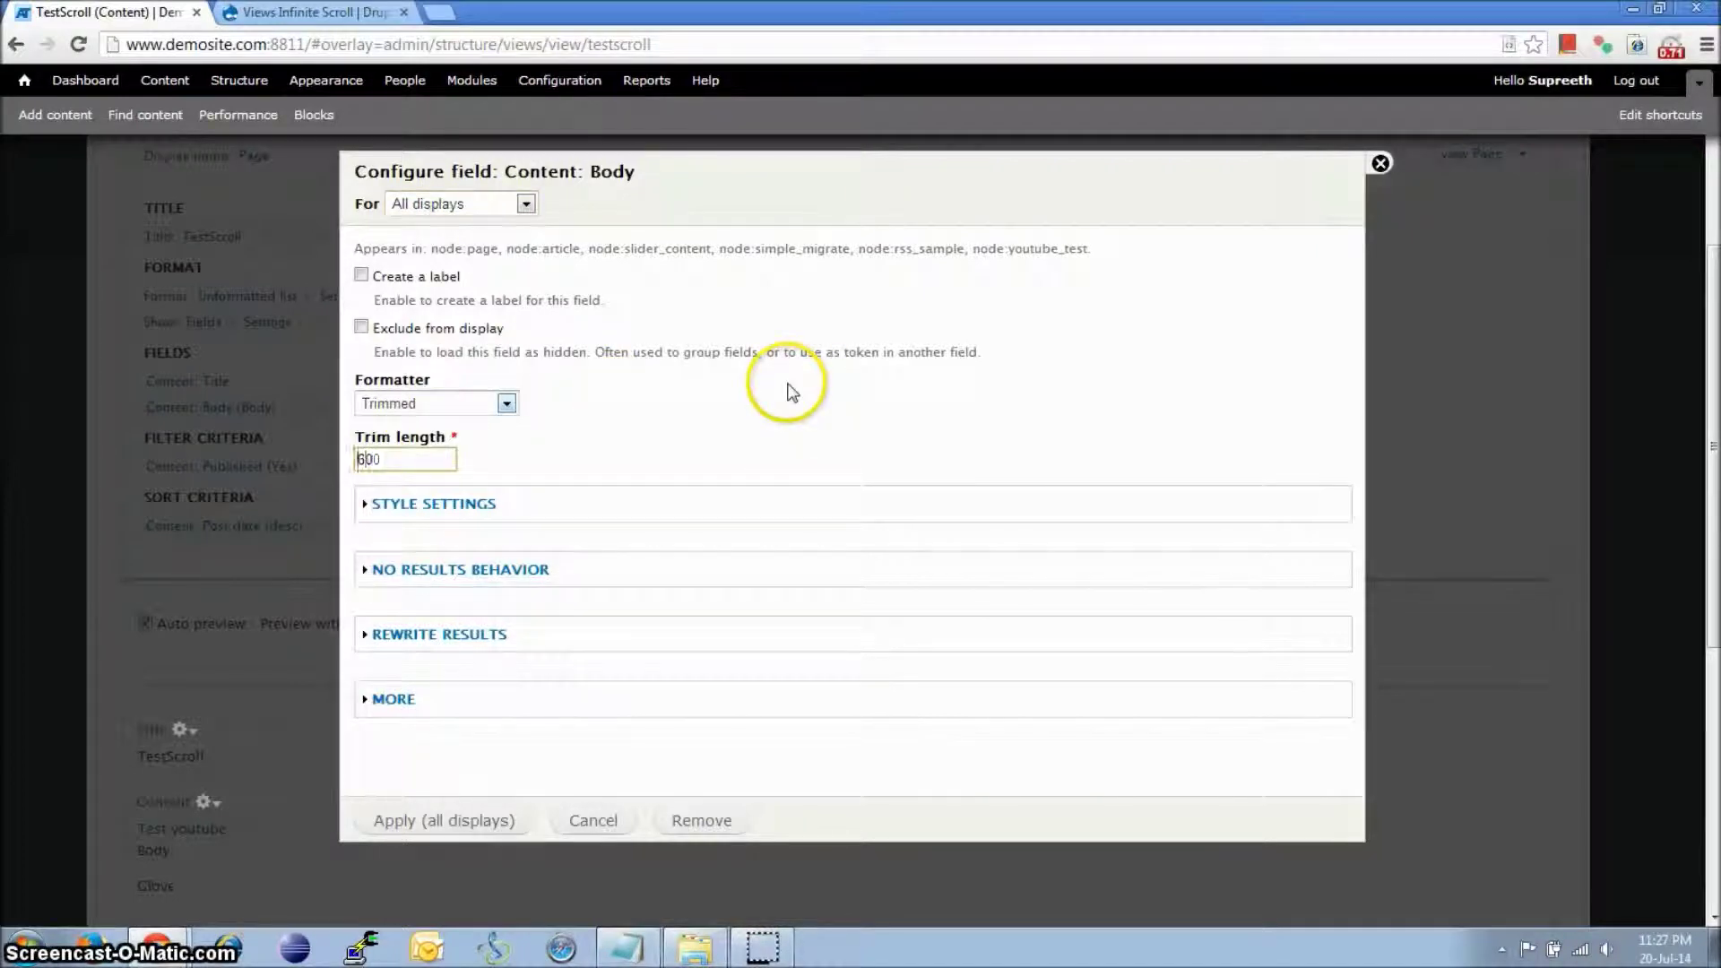
type("3")
left_click(454, 820)
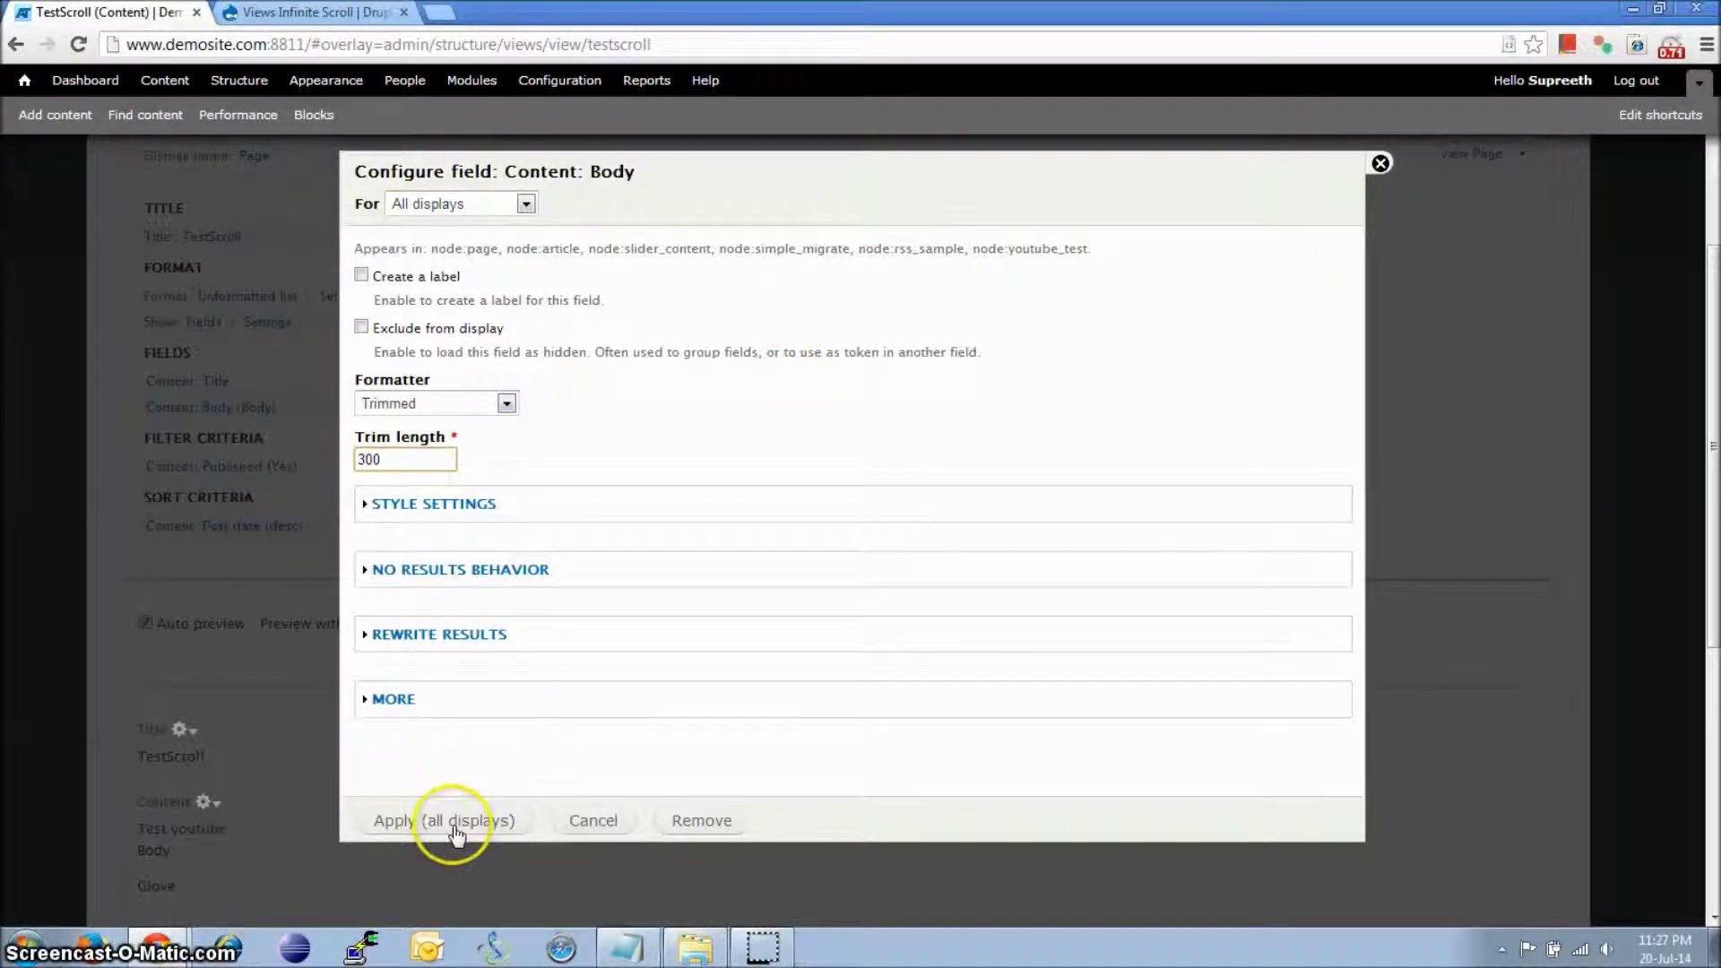
Step: Save the TestScroll view with its Title and trimmed Body fields
scroll(558, 550, "down", 5)
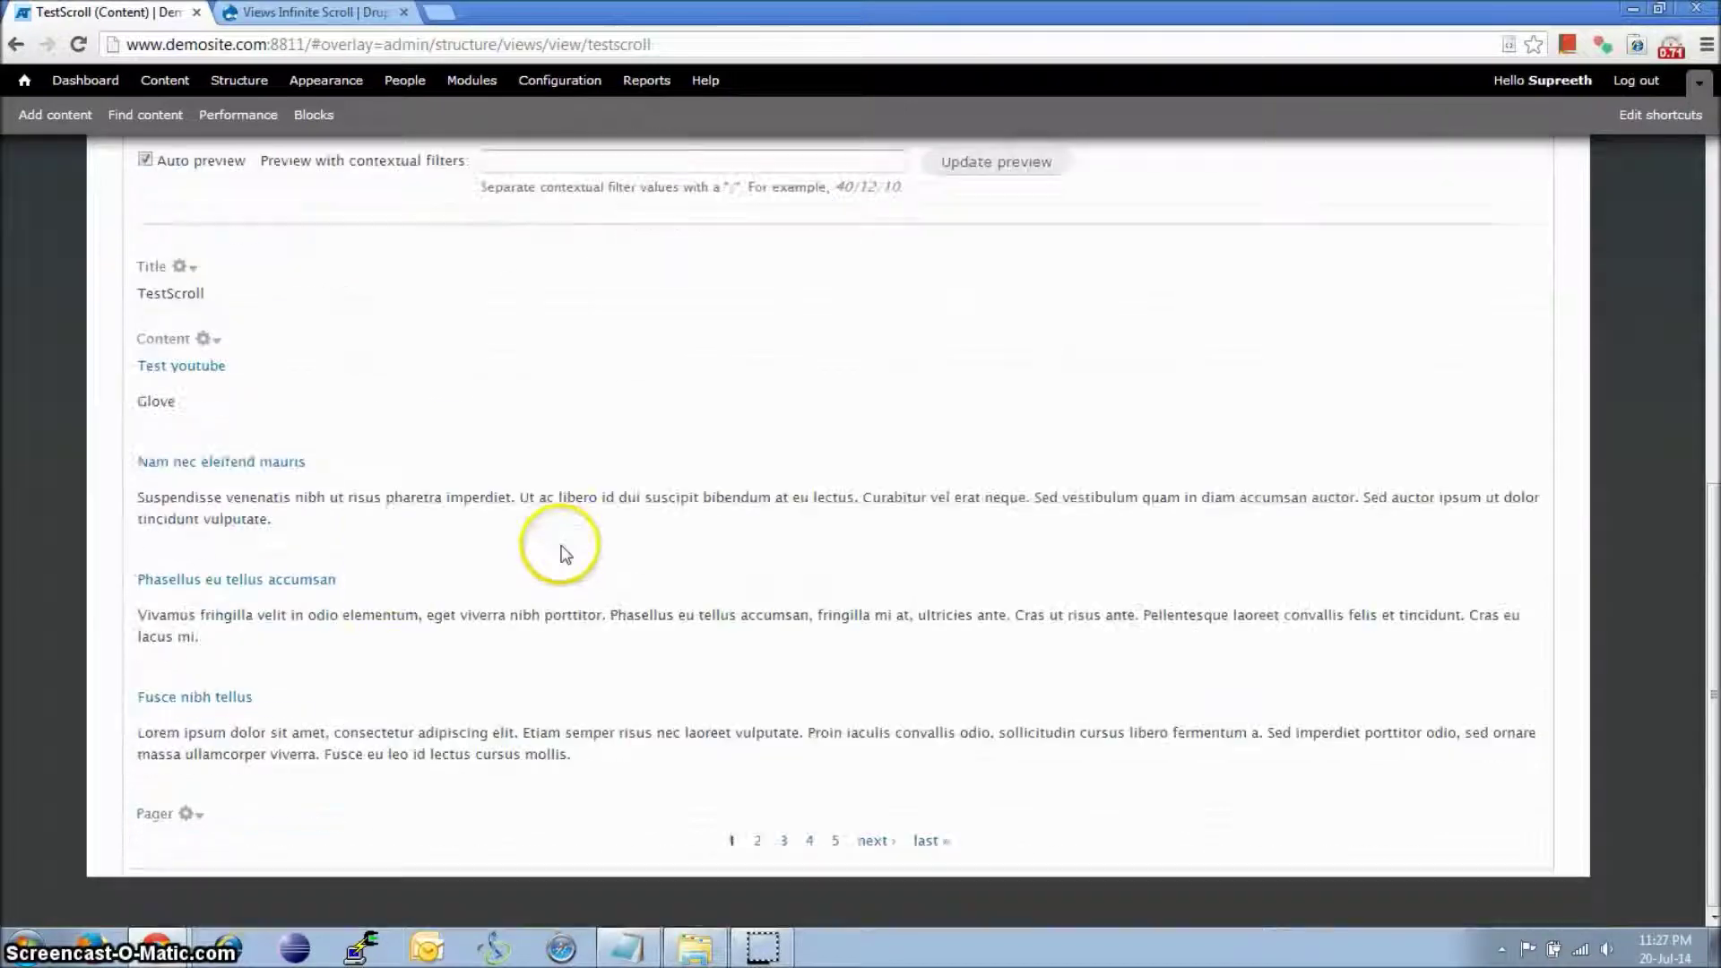
scroll(326, 728, "up", 8)
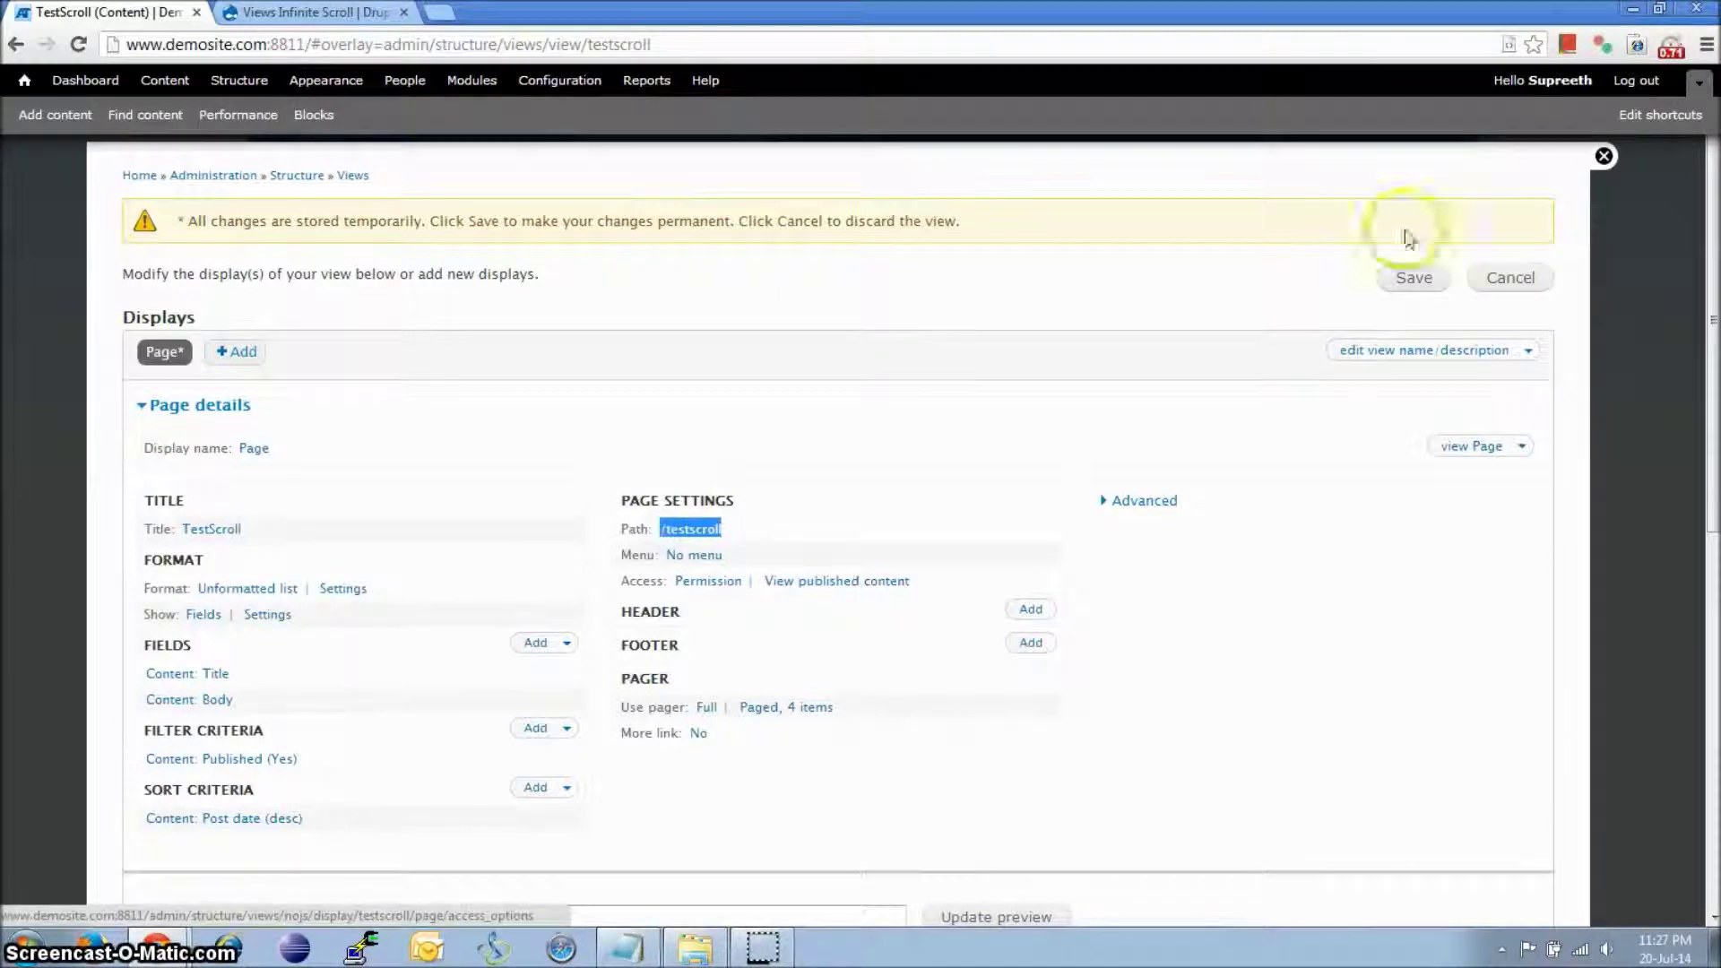
left_click(1414, 277)
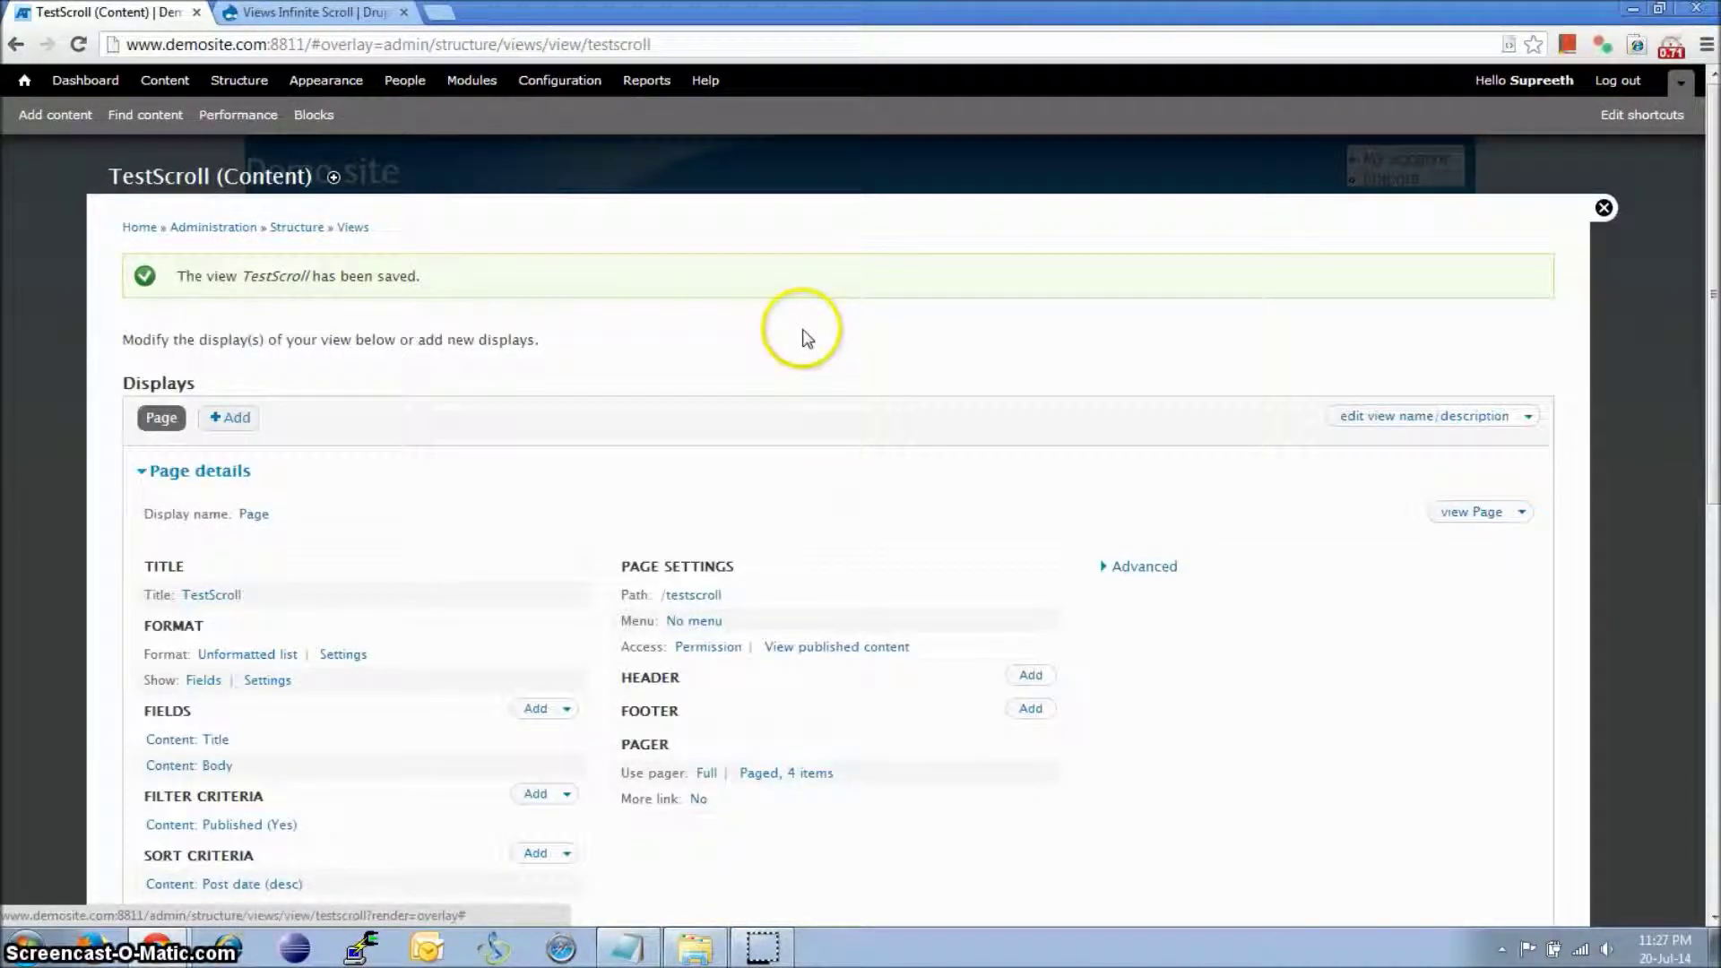
Step: Load the public testscroll page, page to 2 and back, then return to the admin window
key("alt+Tab")
key("alt+Tab")
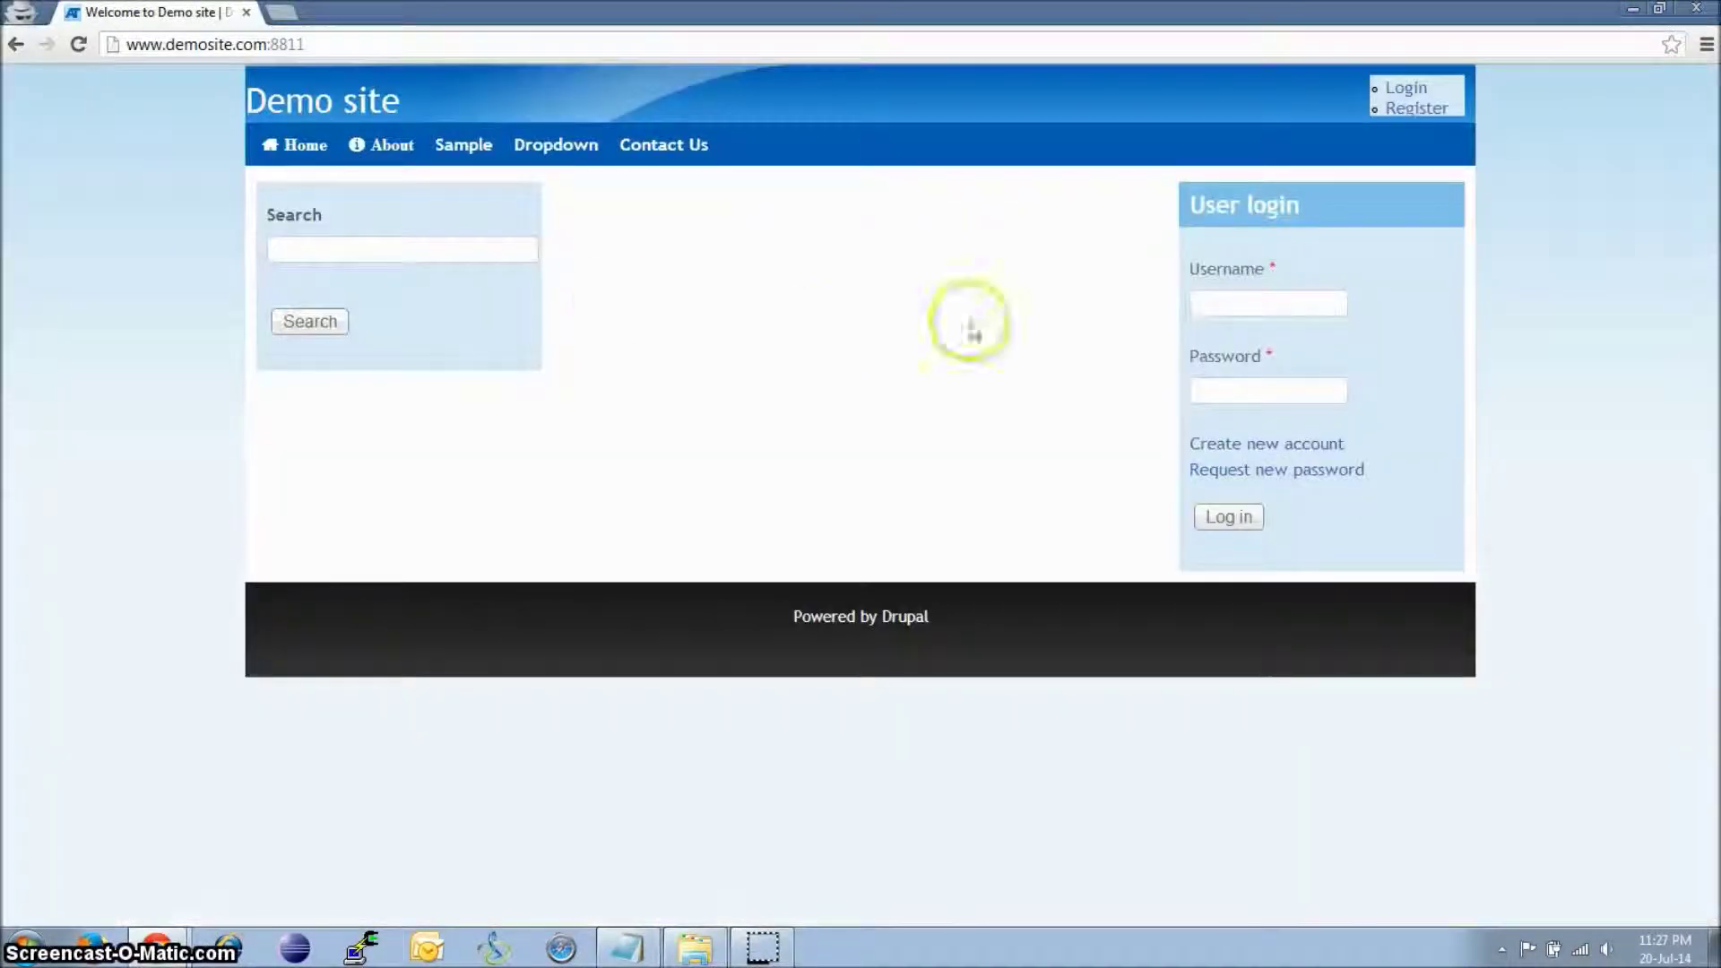
left_click(385, 41)
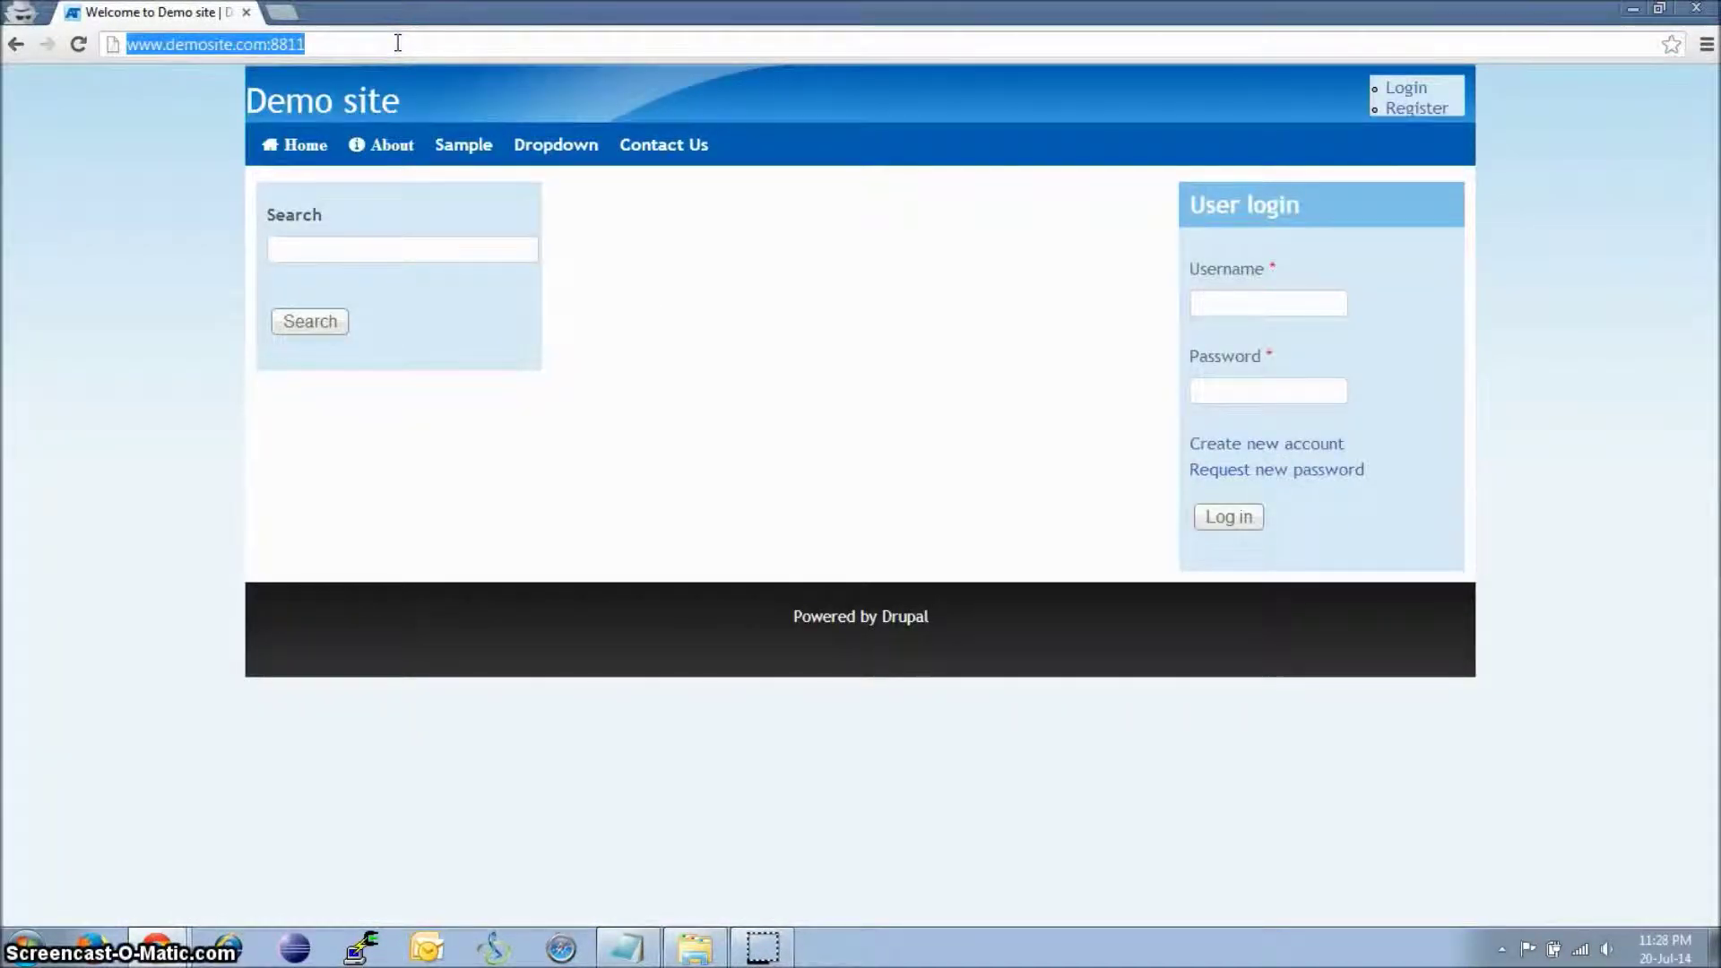
left_click(396, 42)
left_click(442, 46)
type("//testscroll")
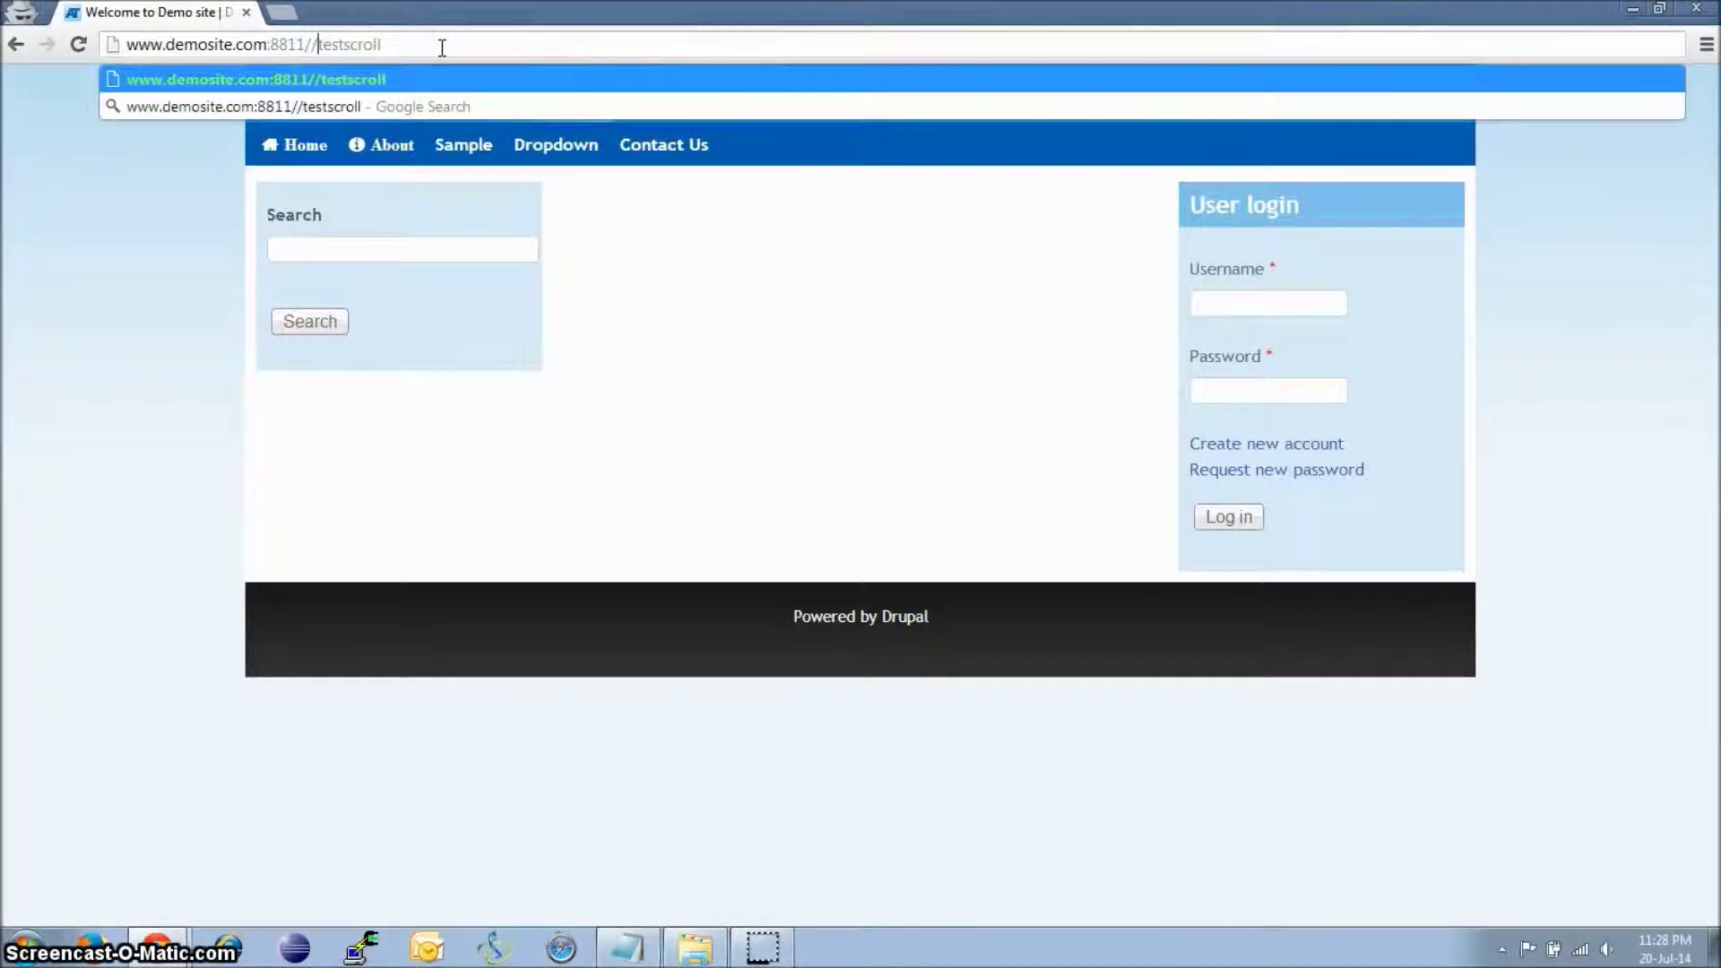
key("Return")
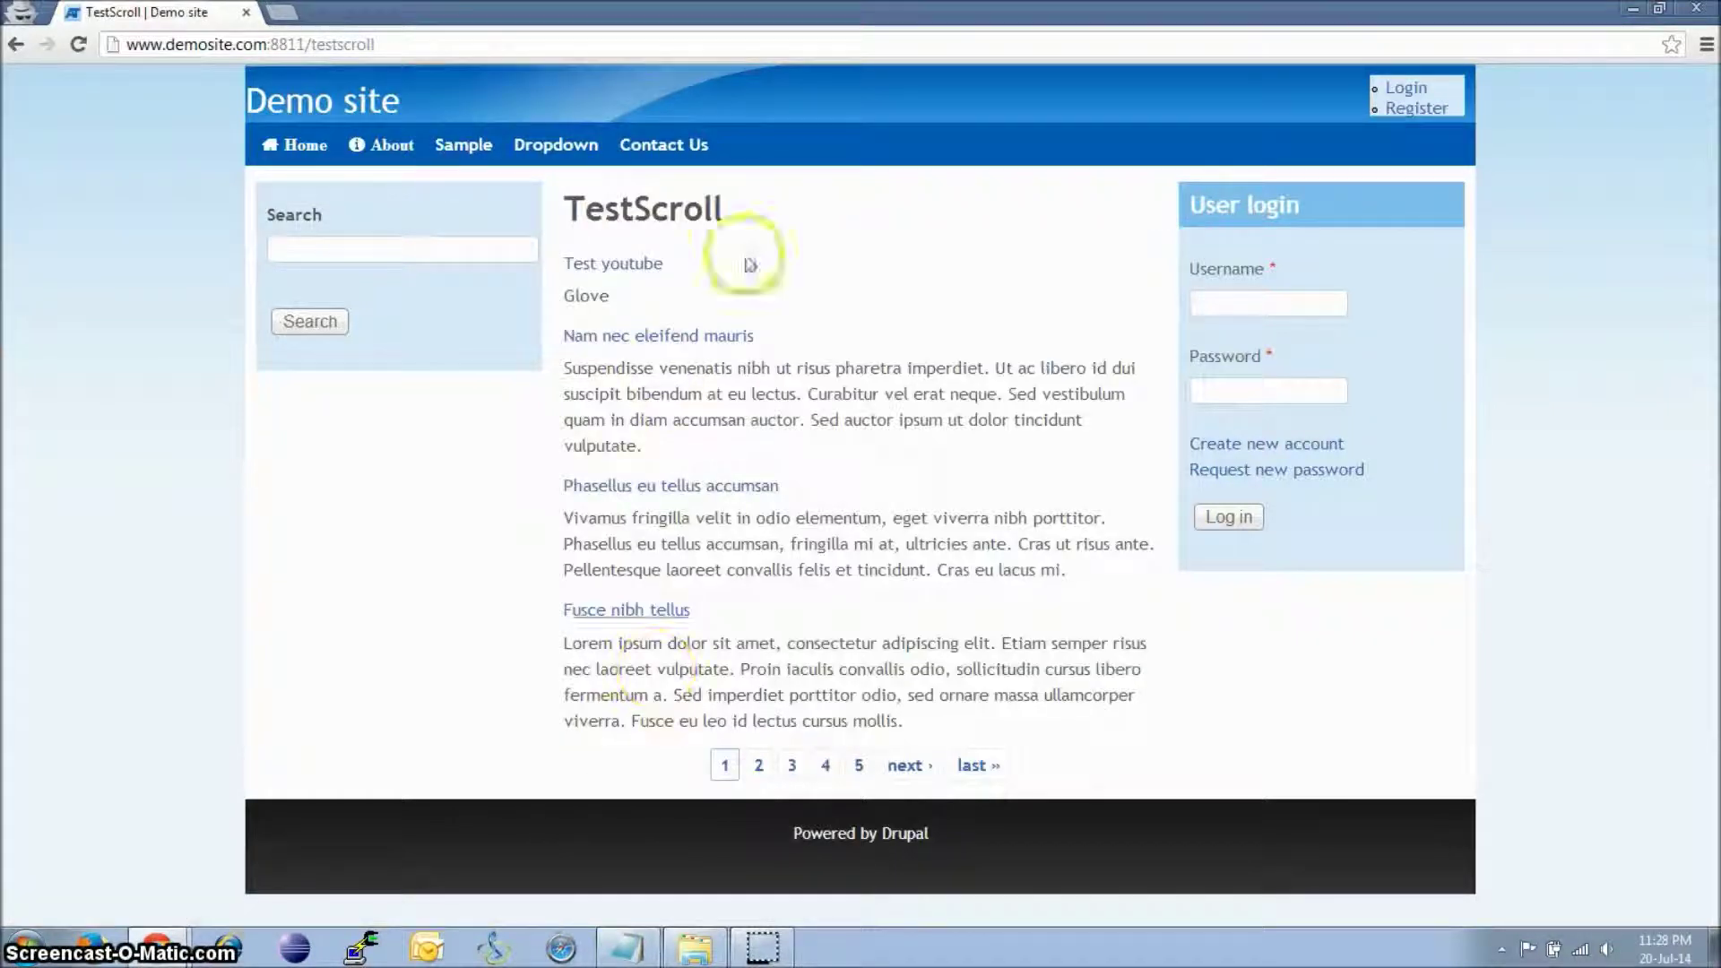
left_click(758, 764)
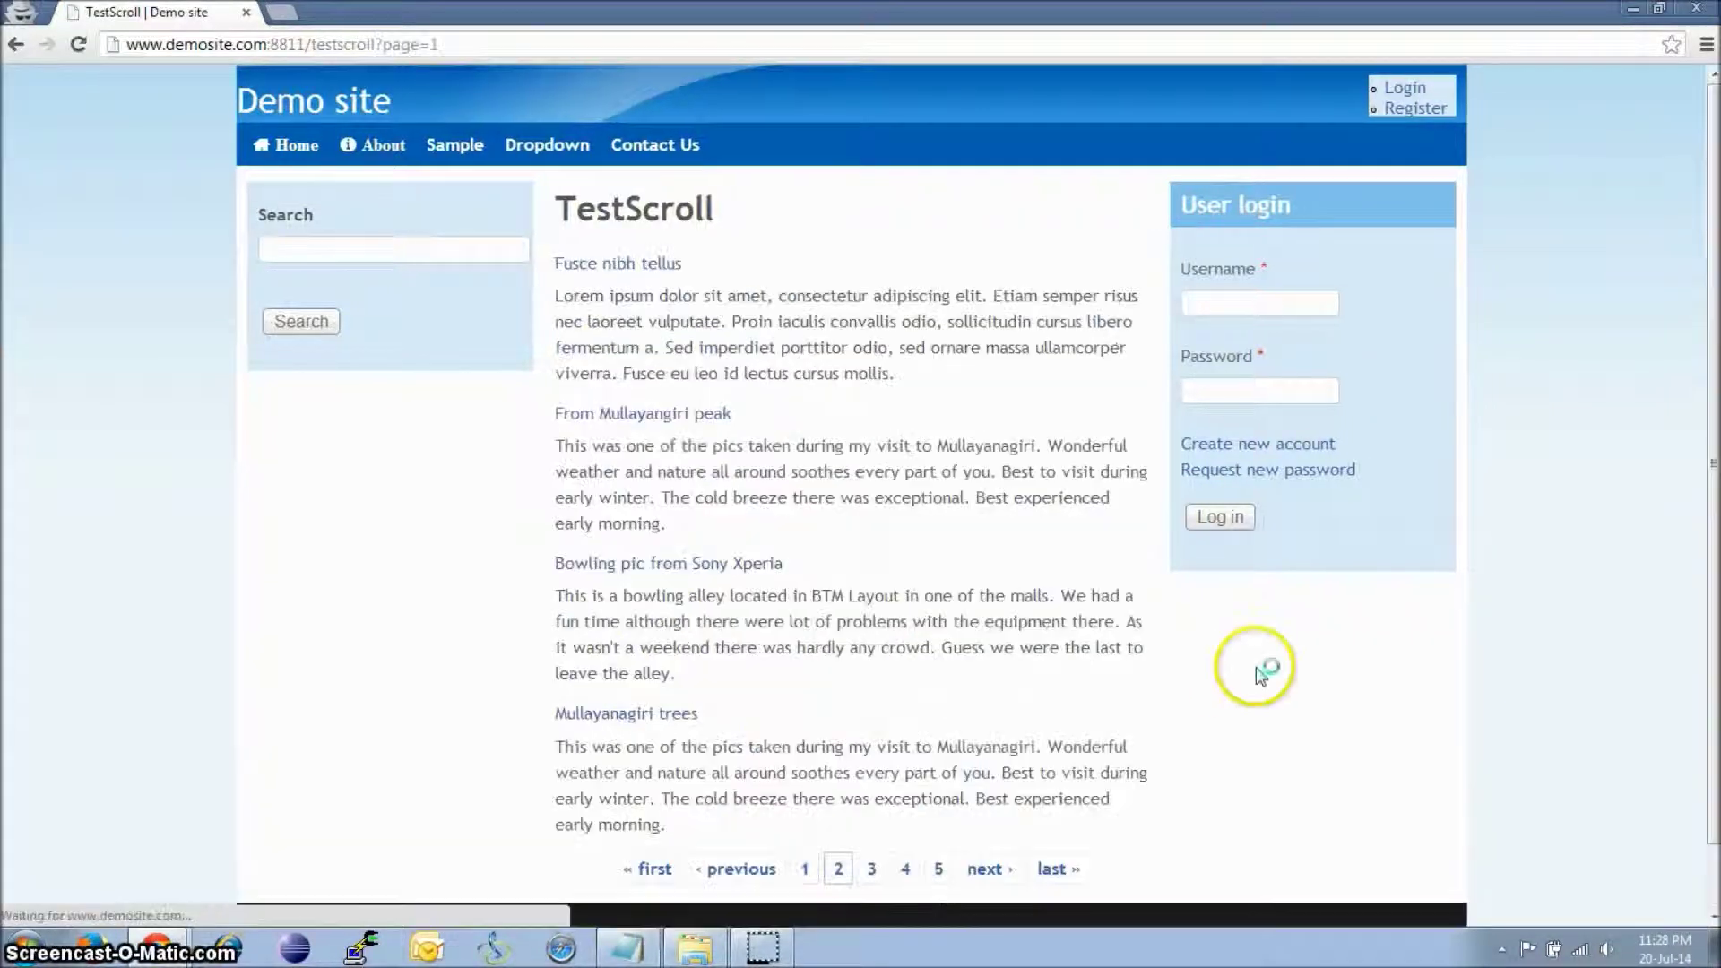
left_click(769, 874)
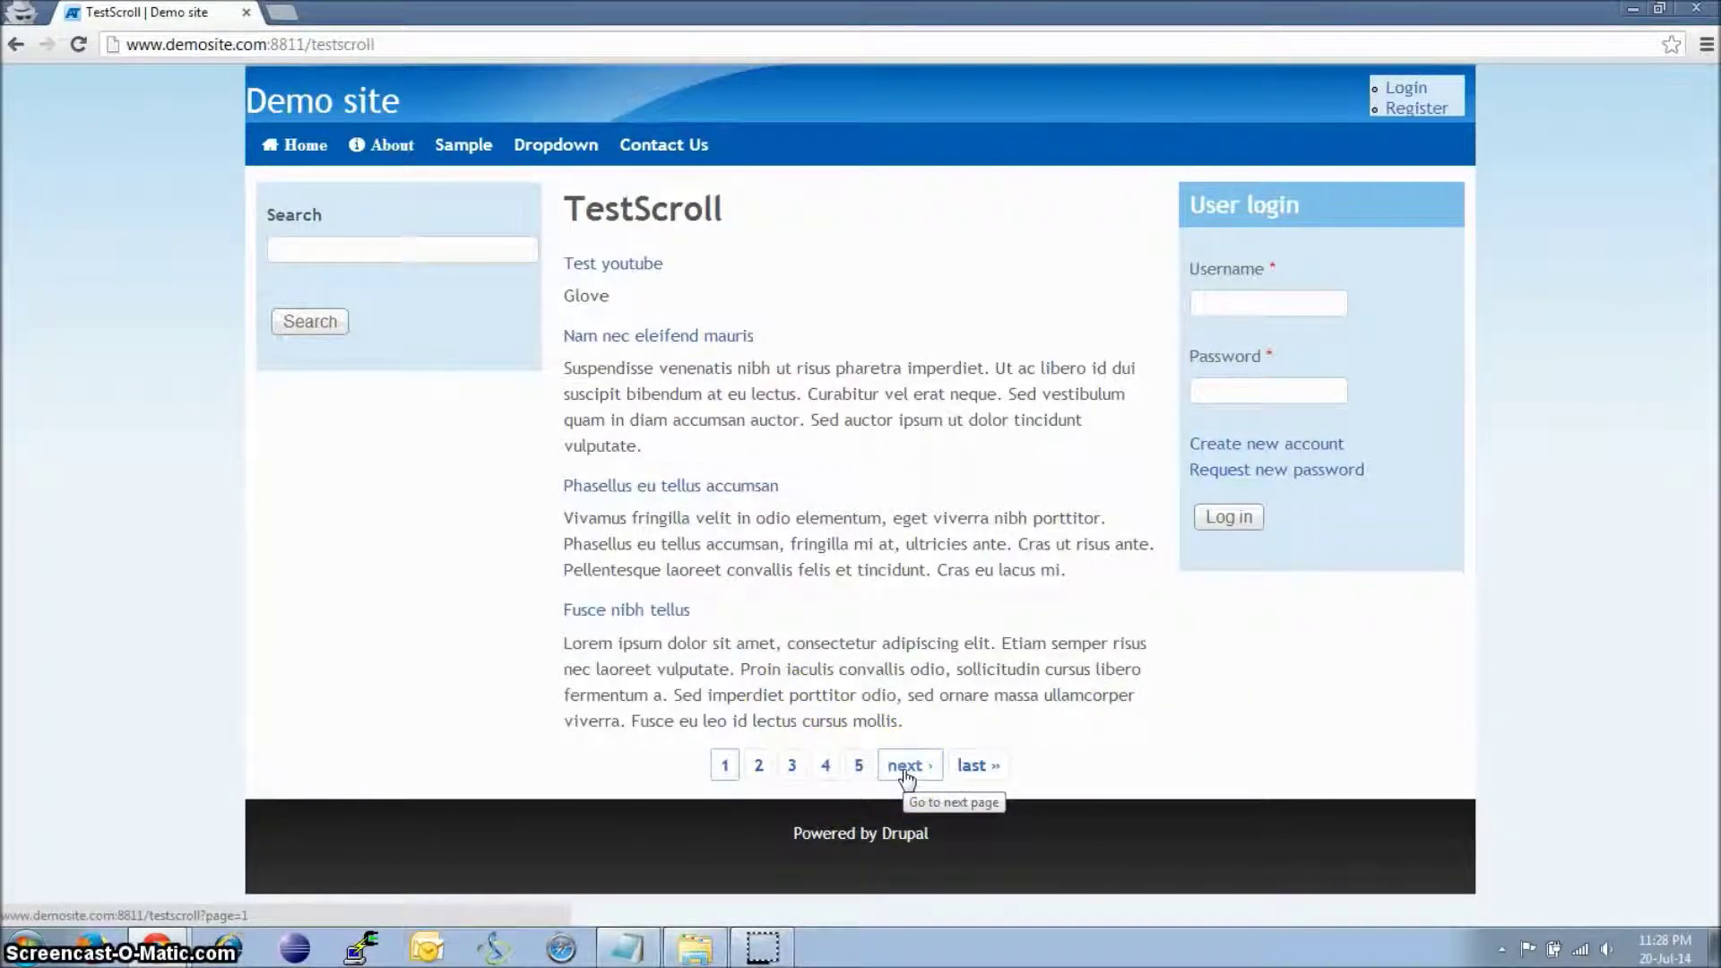
key("alt+Tab")
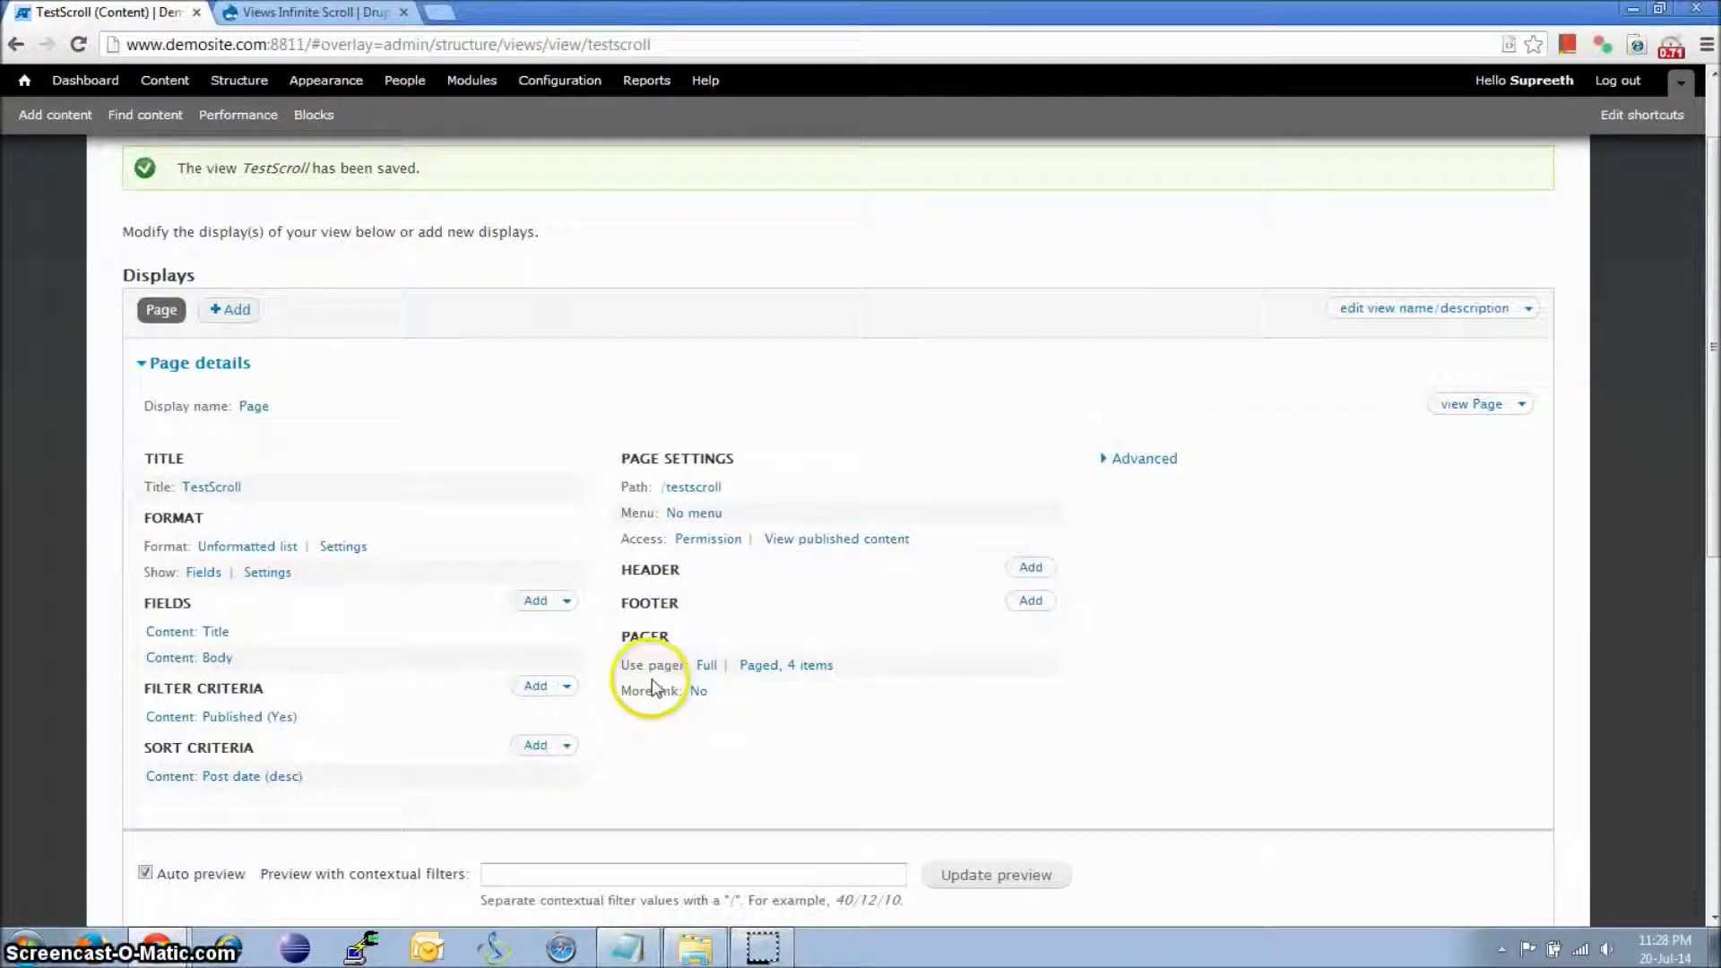
Step: Switch the view's pager to Infinite Scroll with 4 items per page for all displays
left_click(706, 666)
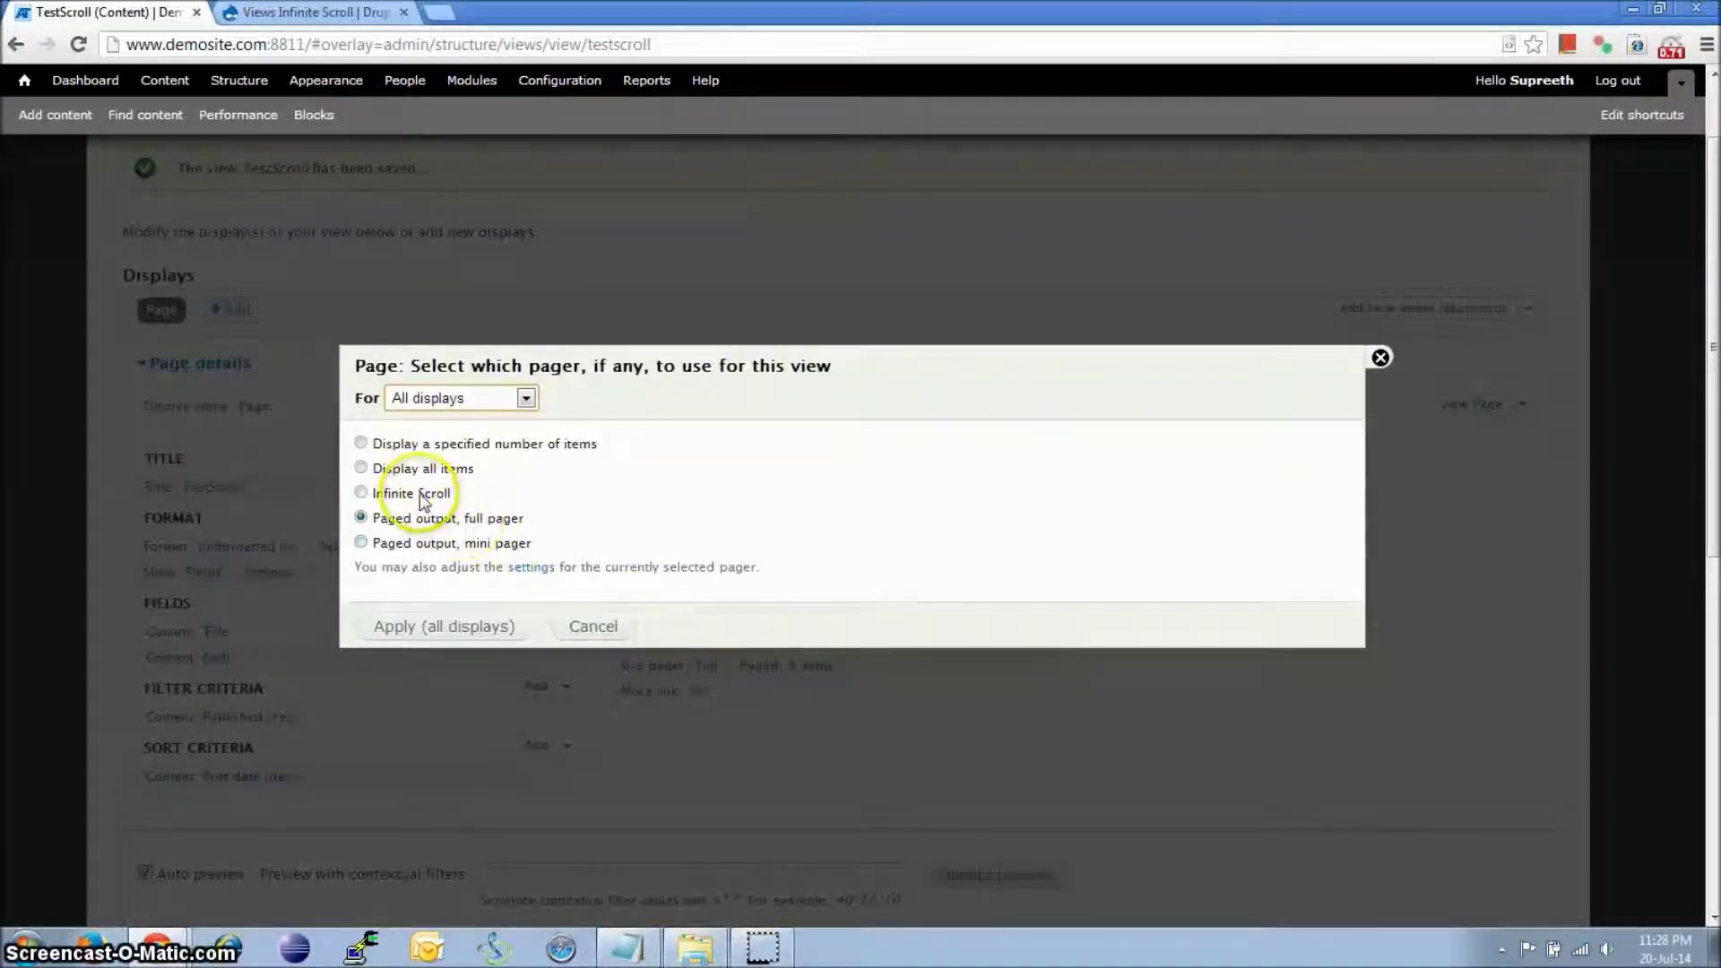
left_click(424, 495)
left_click(417, 628)
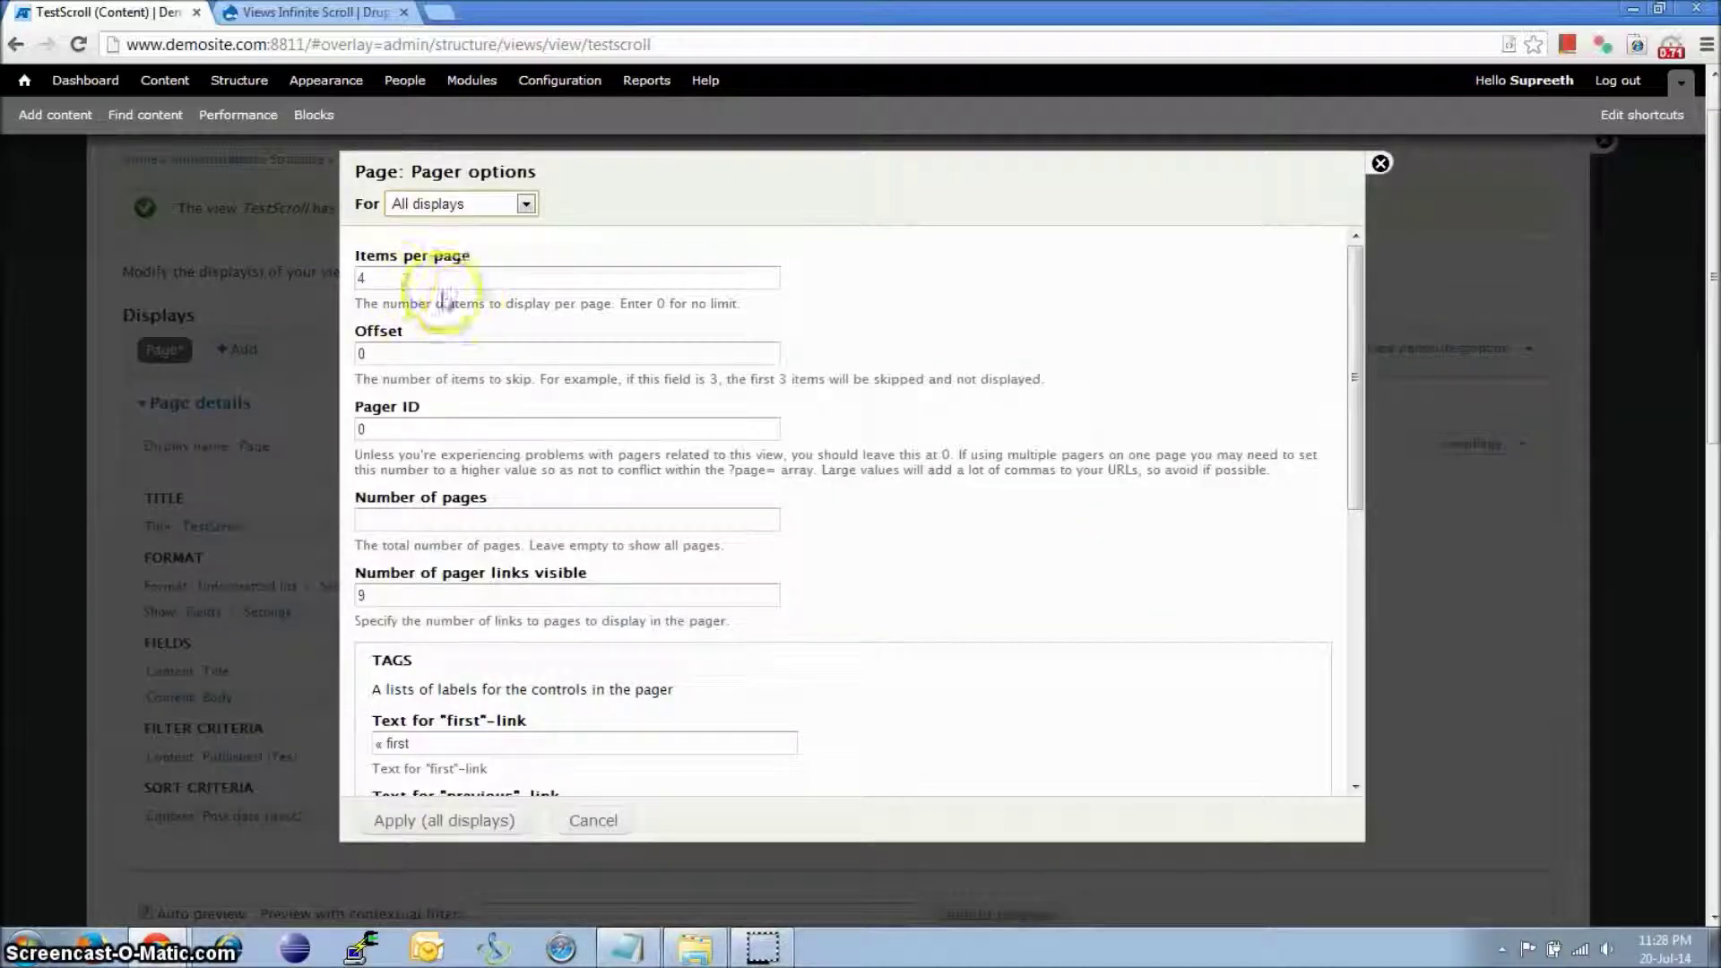
double_click(392, 281)
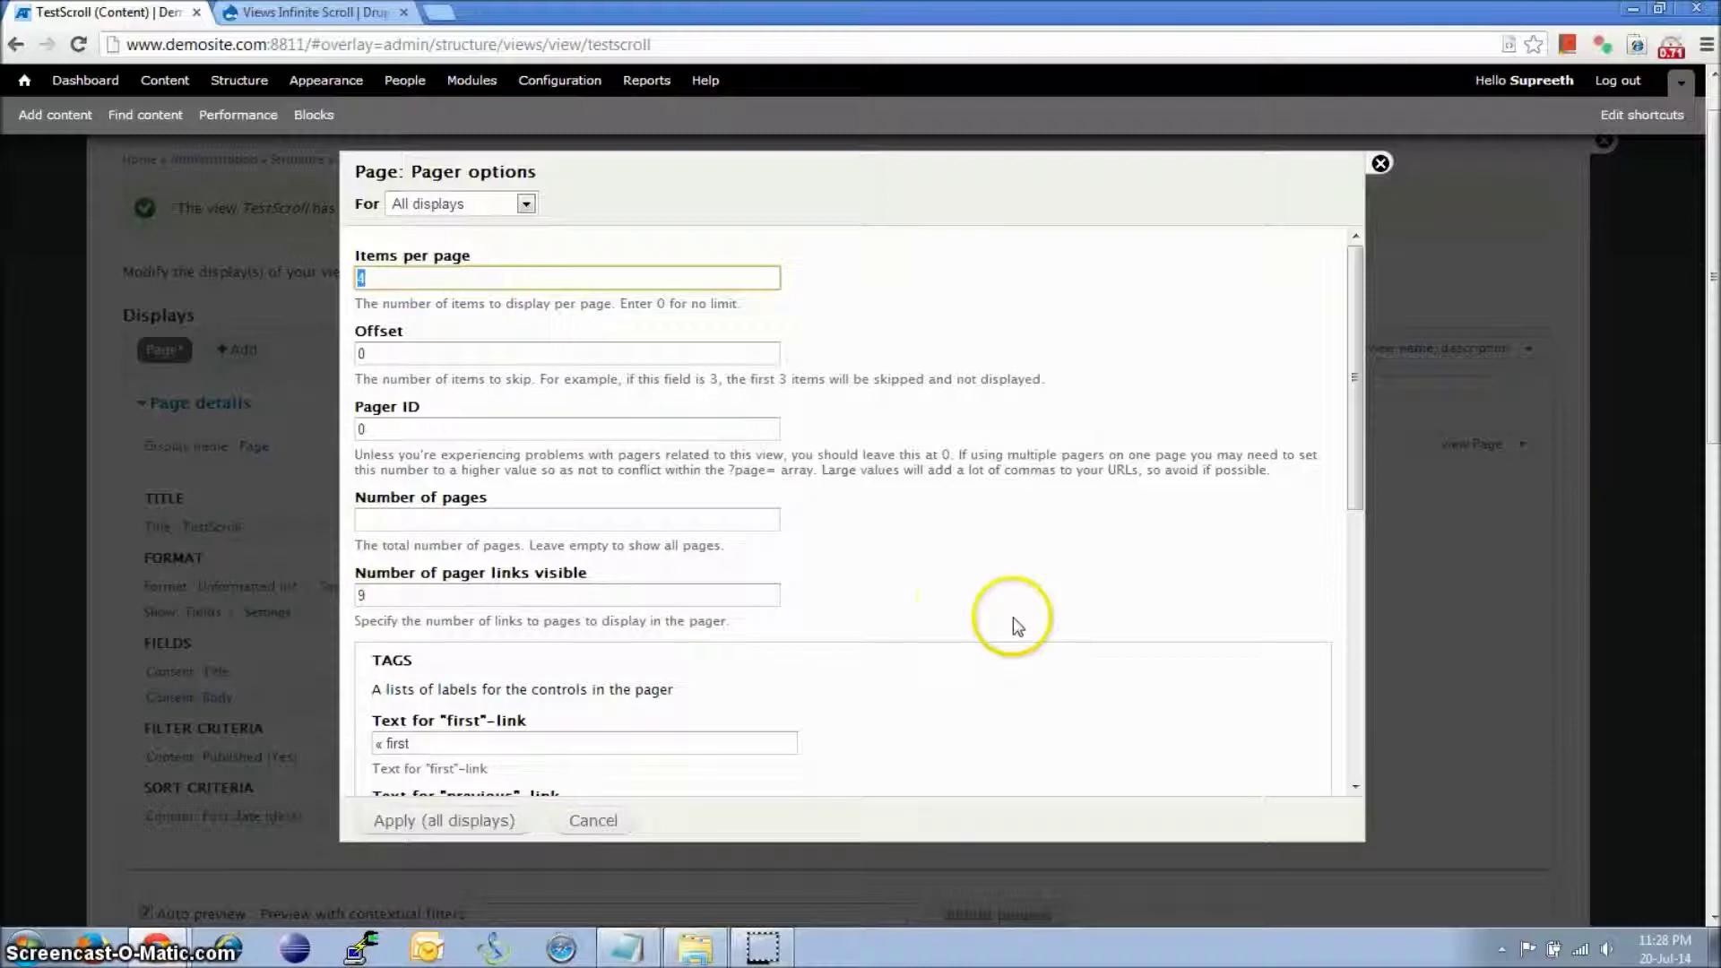
scroll(845, 553, "down", 6)
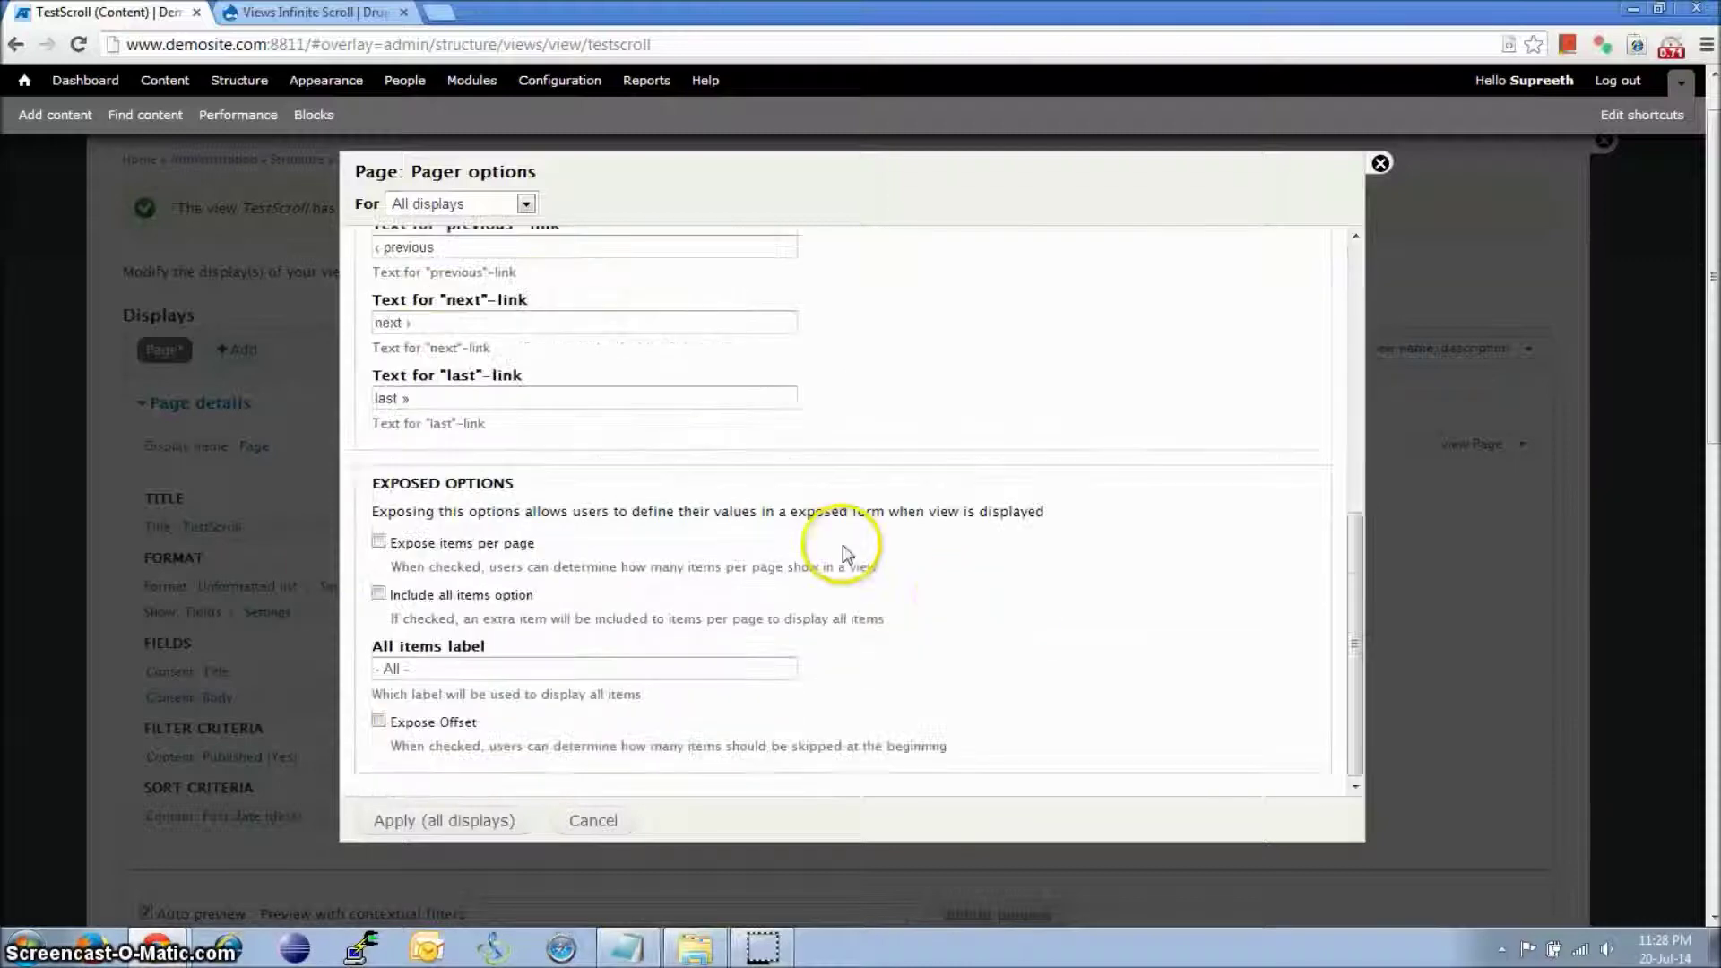
left_click(453, 822)
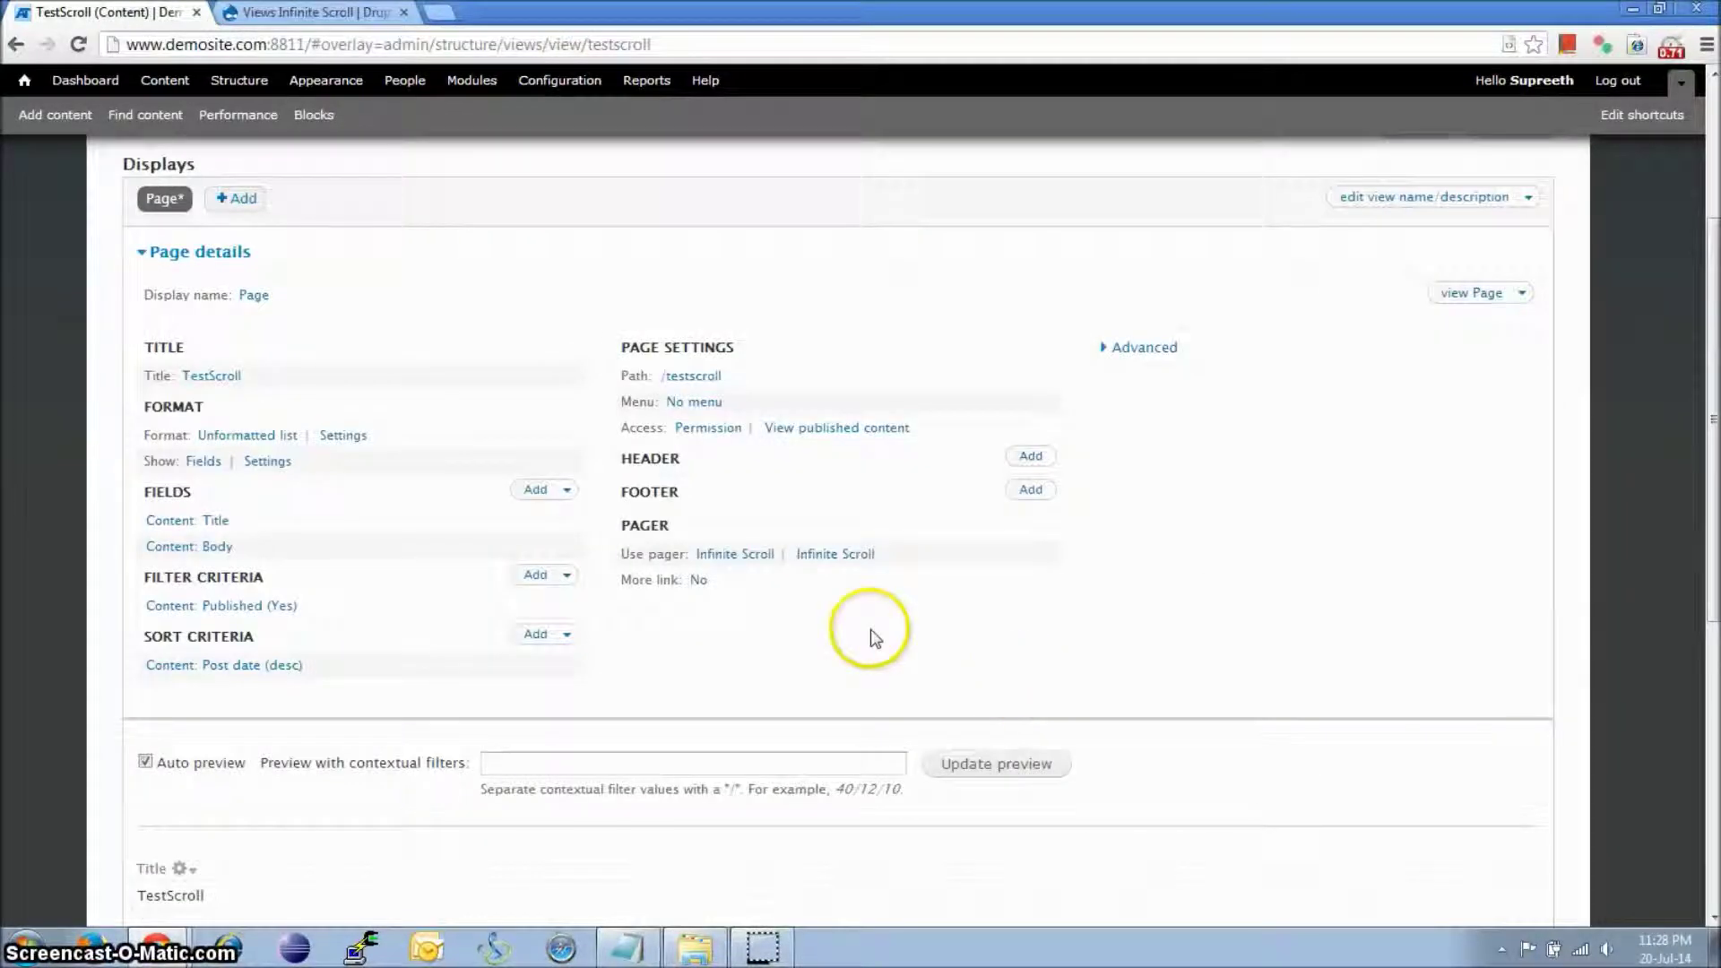
Step: Save the TestScroll view and bring up the public TestScroll page
scroll(1151, 647, "down", 12)
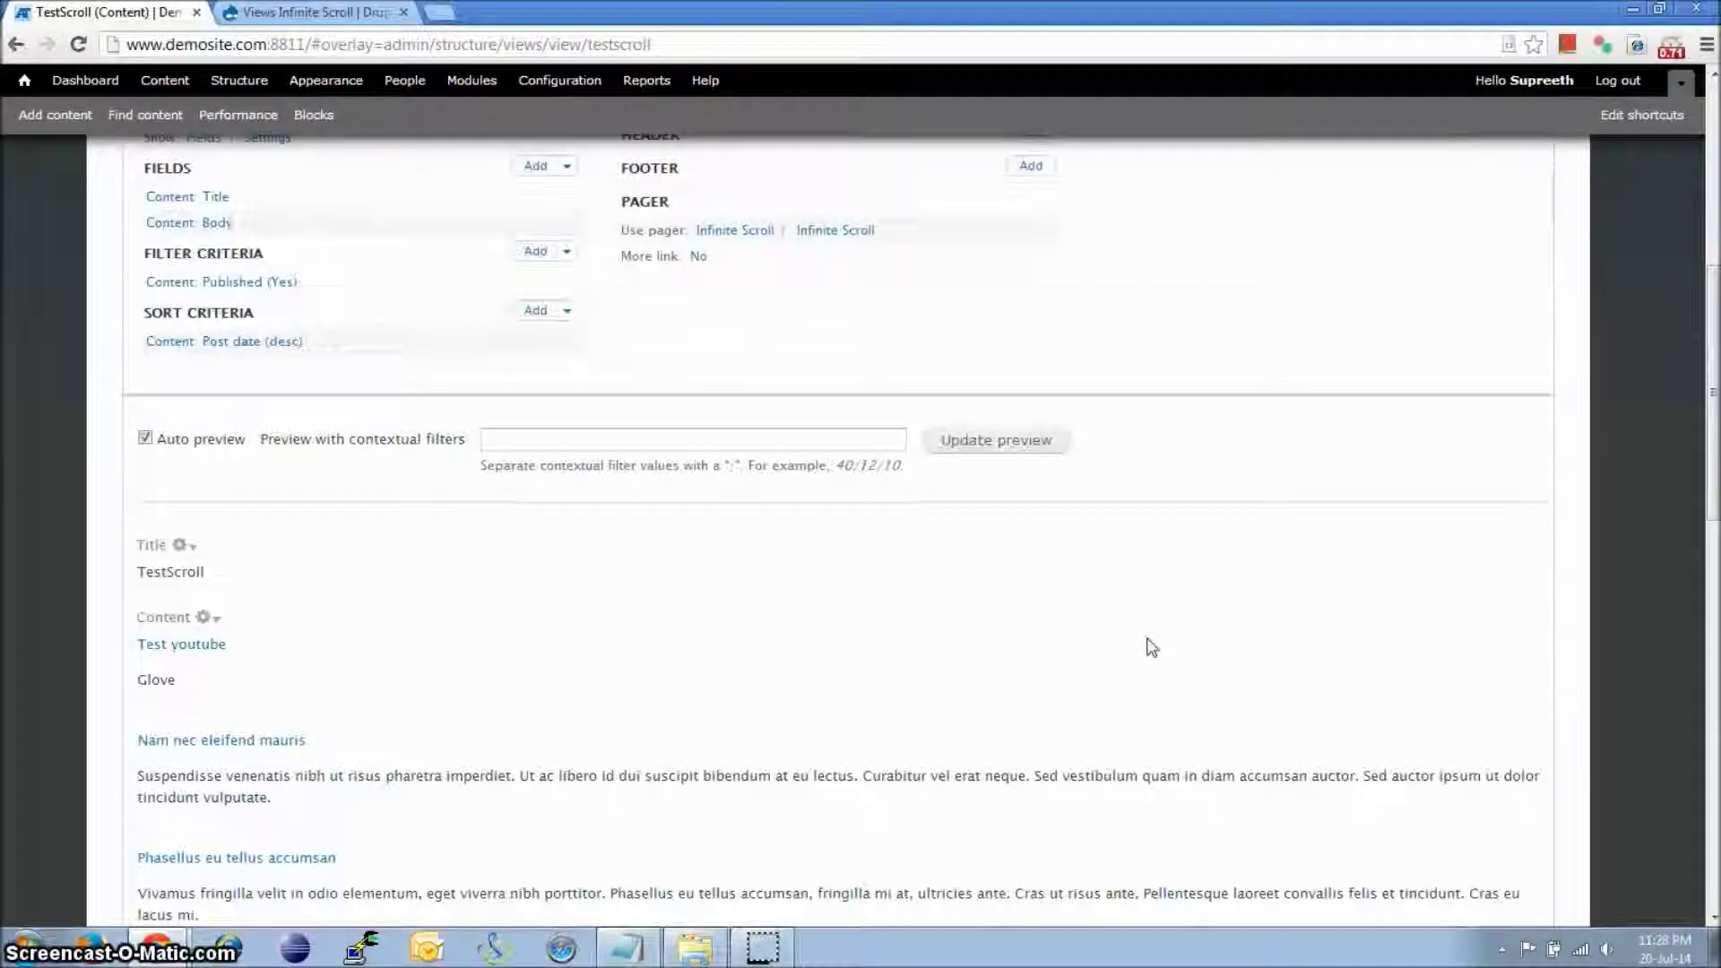
scroll(1151, 647, "up", 15)
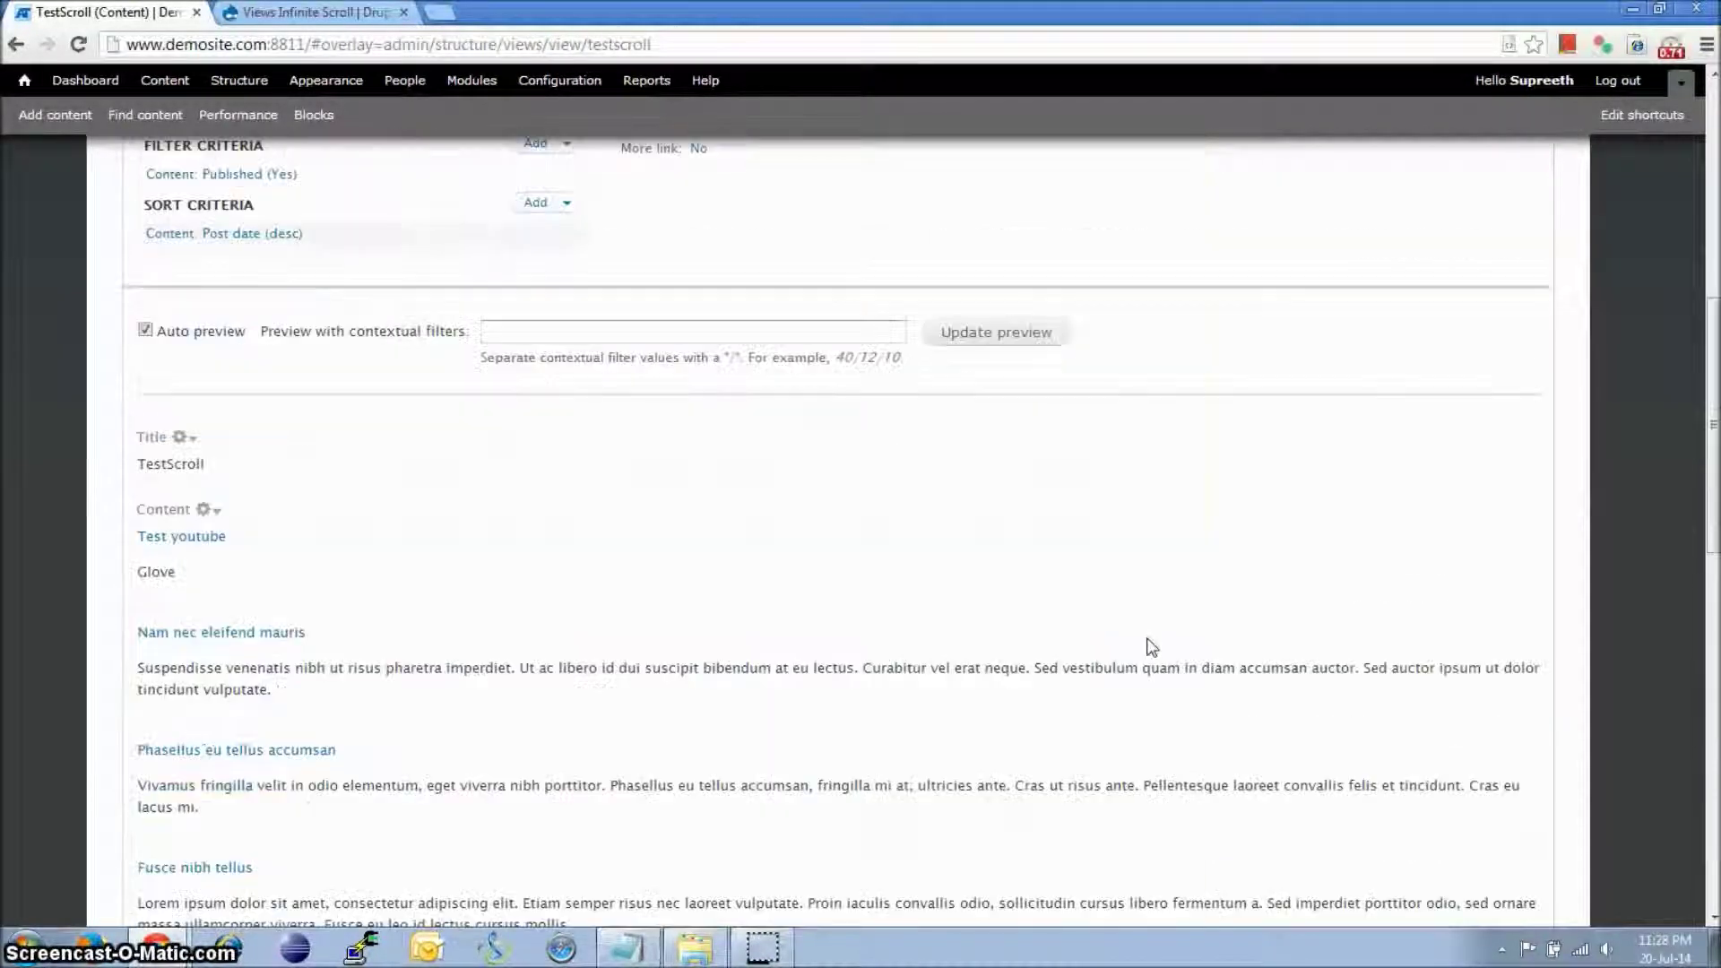
left_click(1415, 410)
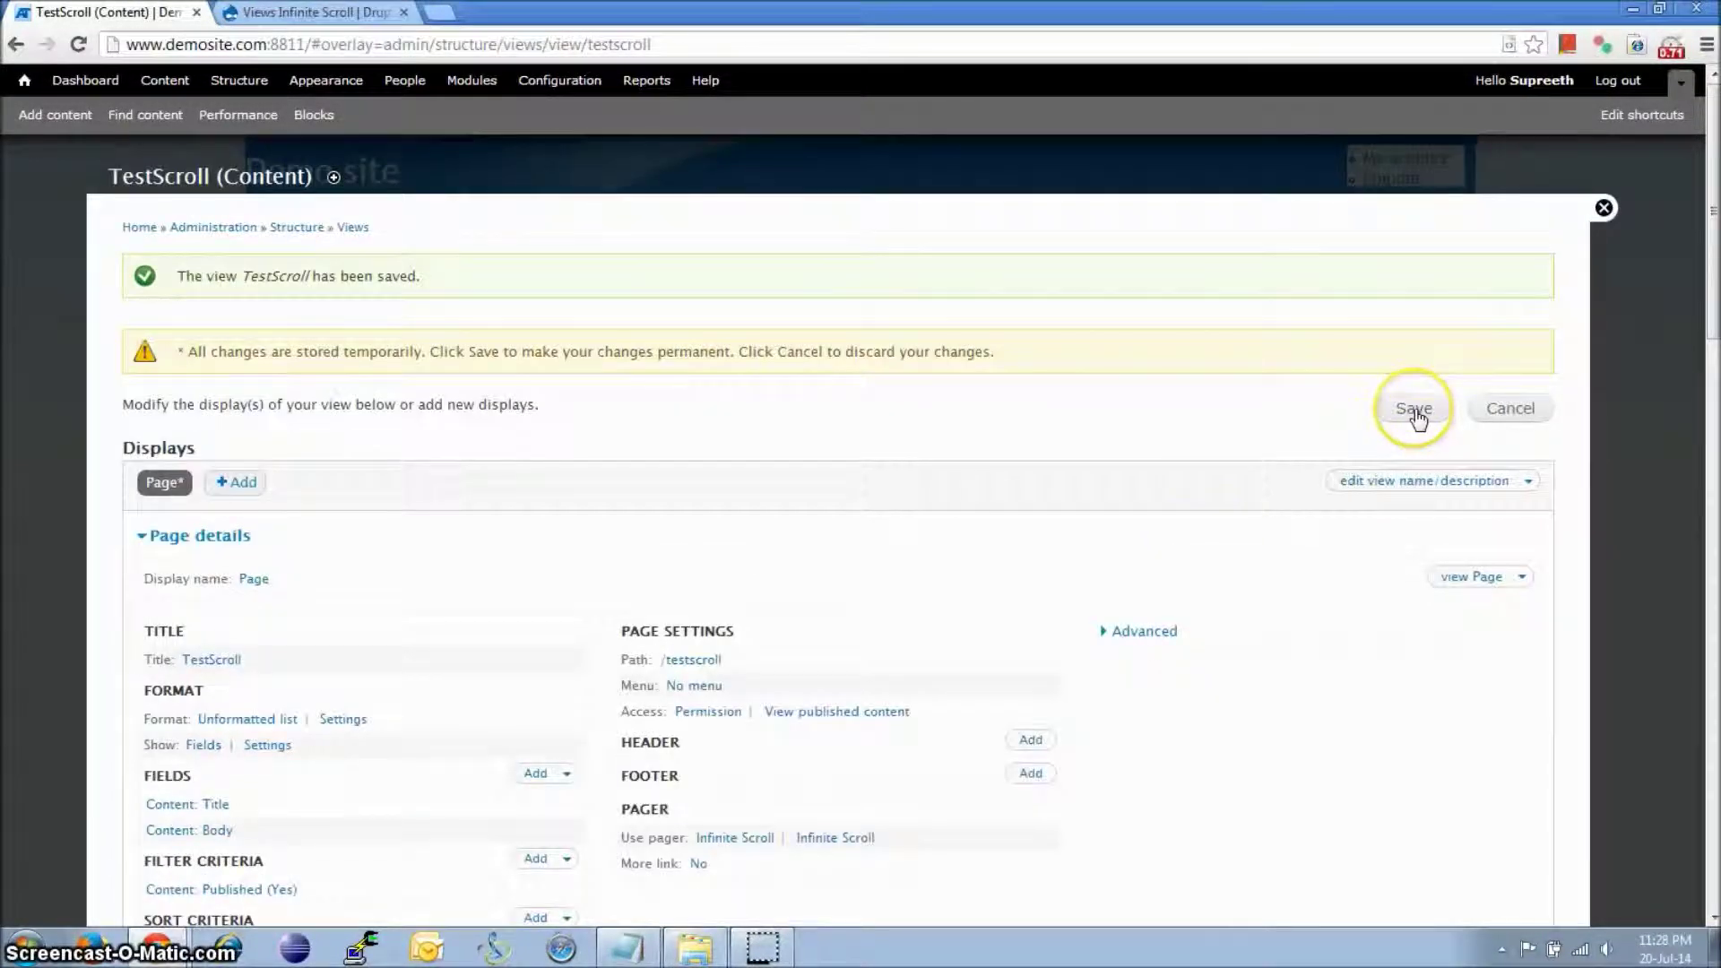
left_click(932, 407)
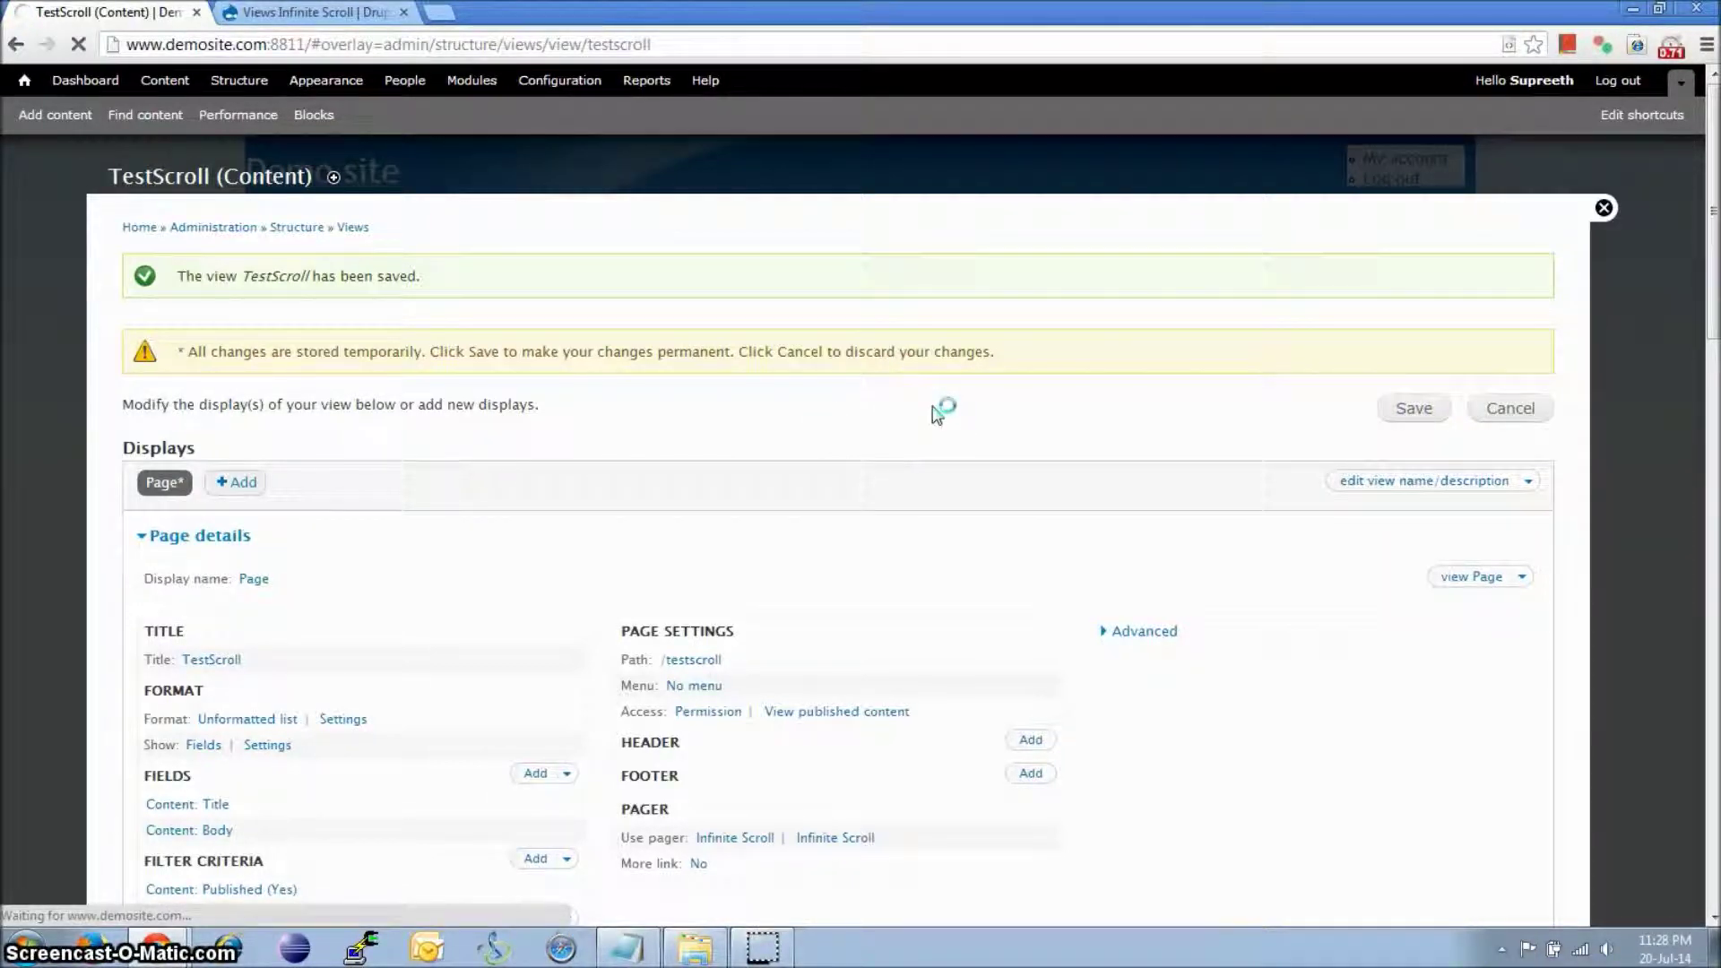
left_click(875, 359)
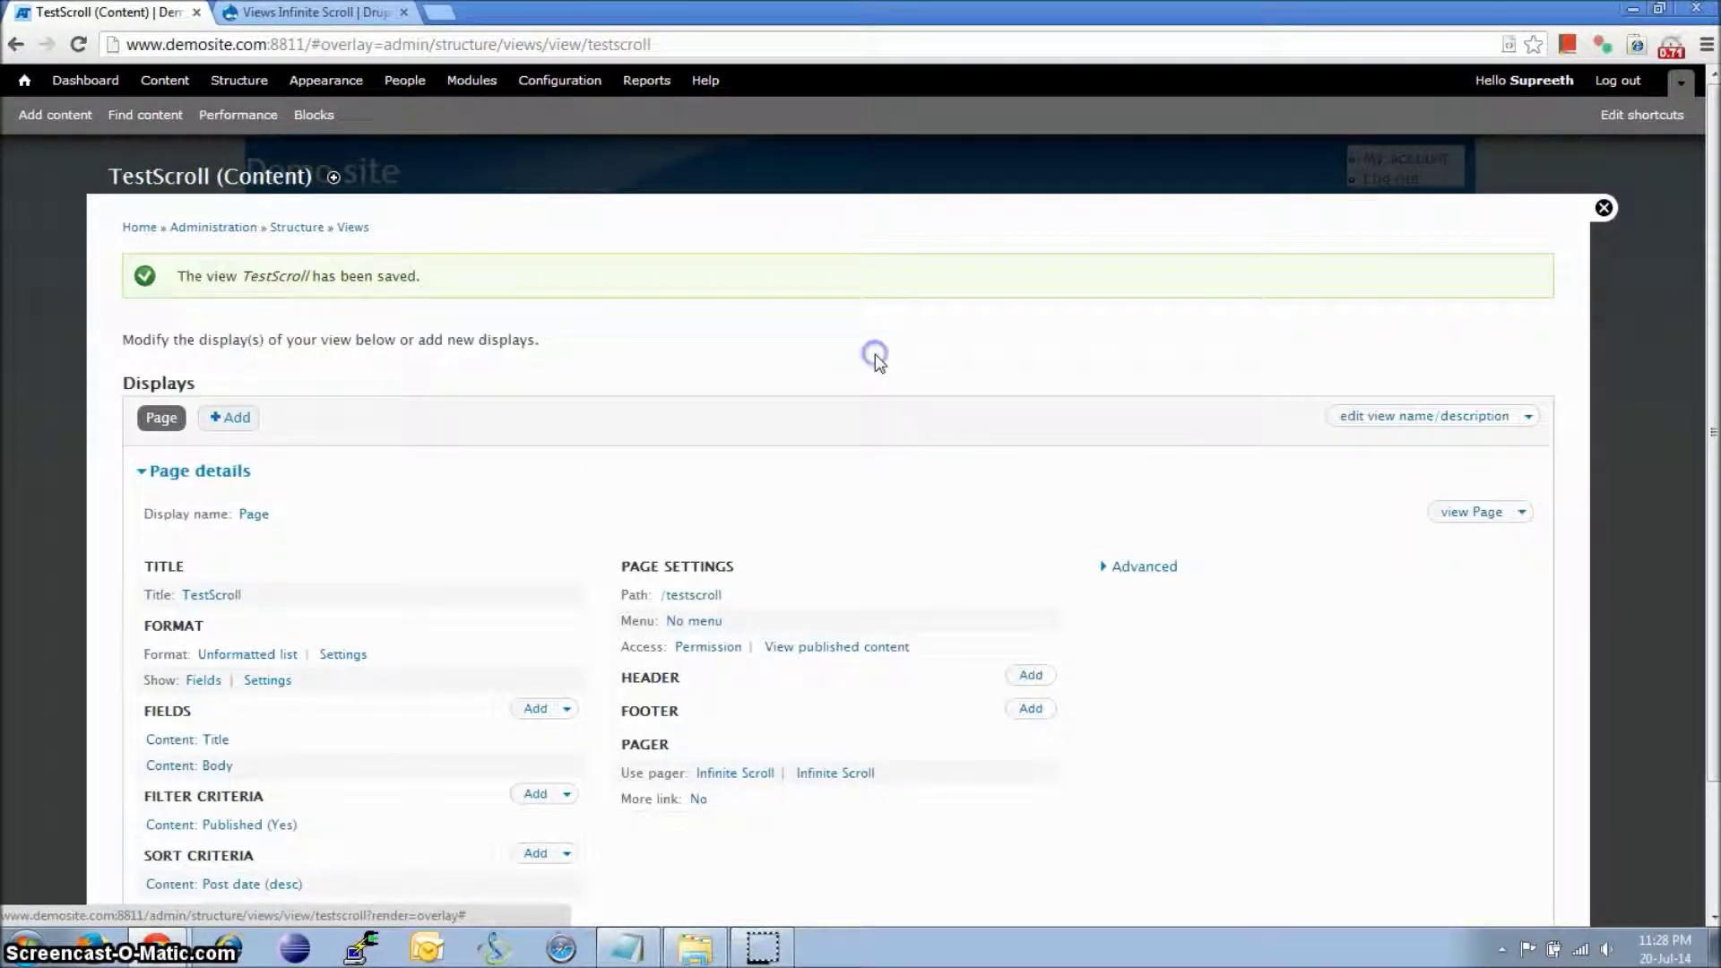
key("alt+Tab")
Step: Reload the TestScroll page and scroll down to confirm more articles load automatically, then return to the view editor
left_click(220, 529)
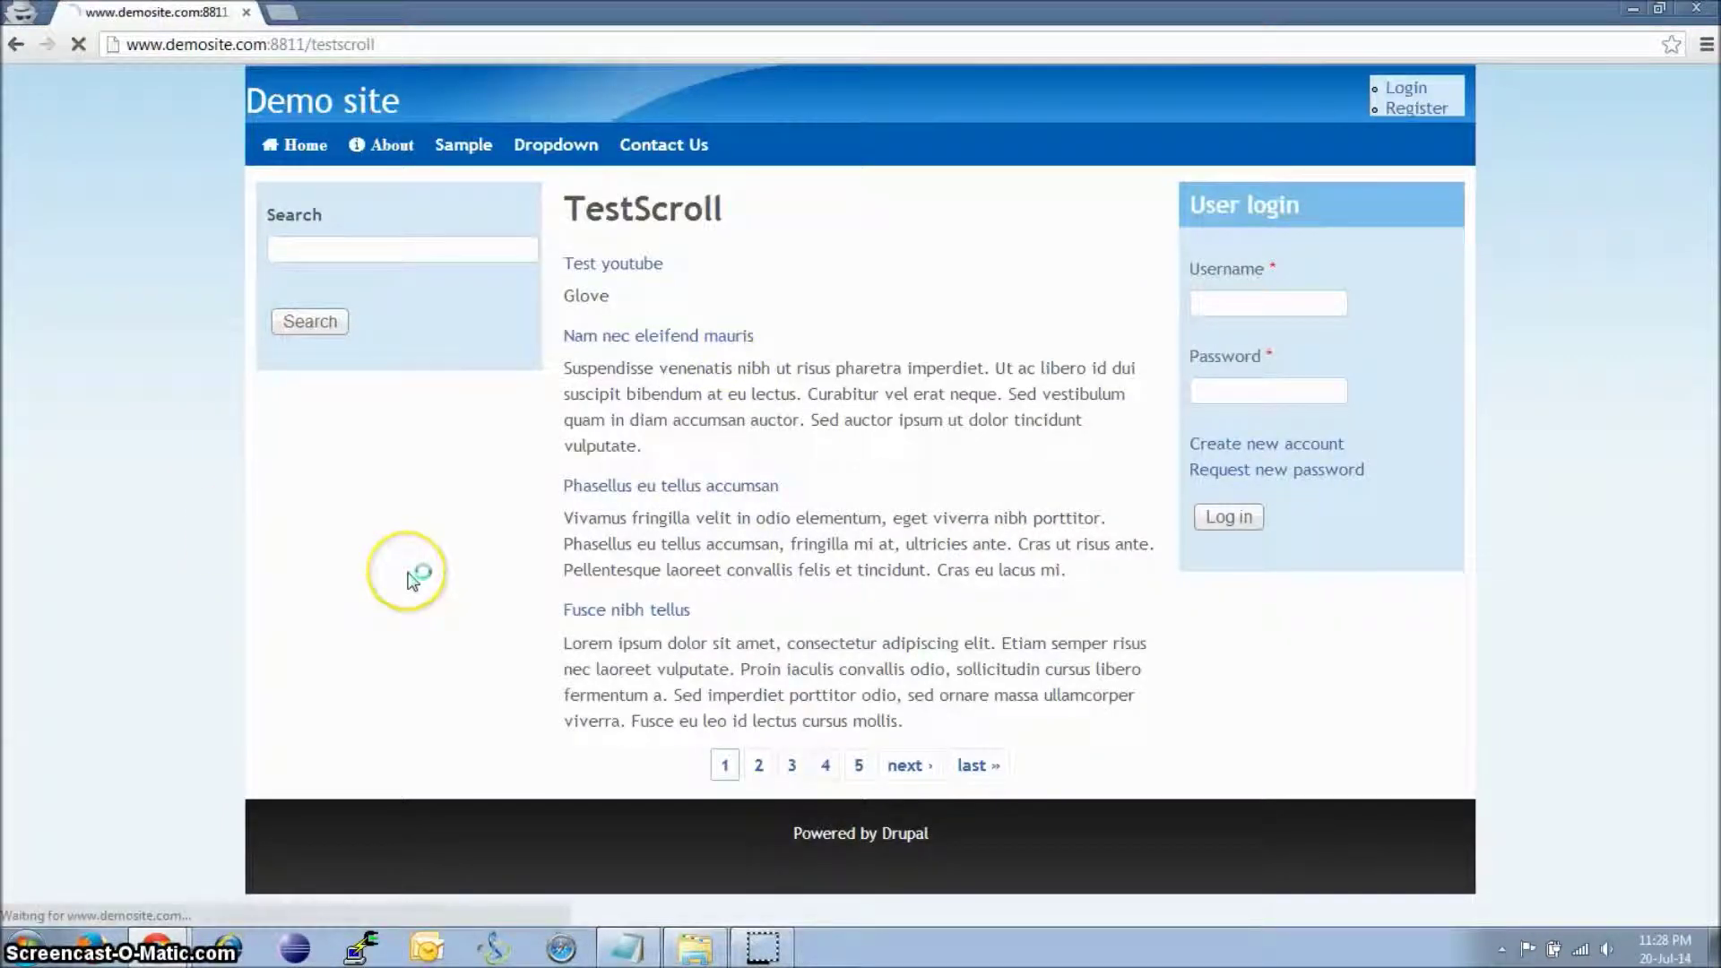
scroll(687, 582, "down", 4)
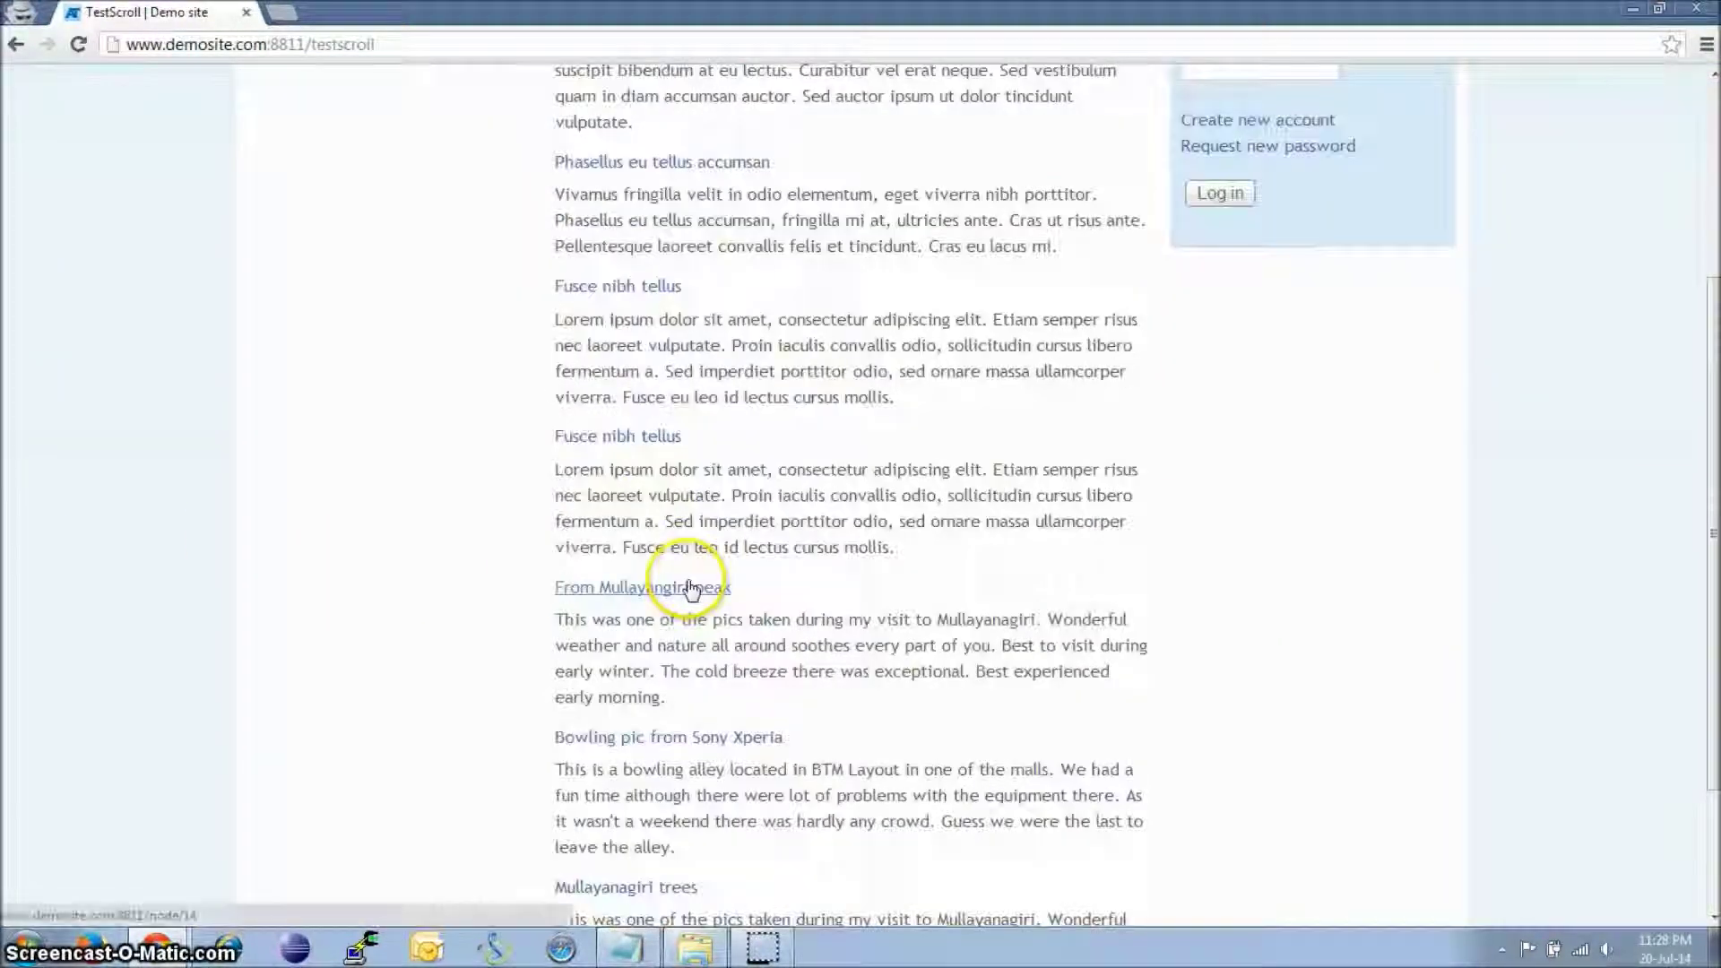
scroll(870, 818, "down", 6)
scroll(872, 814, "down", 4)
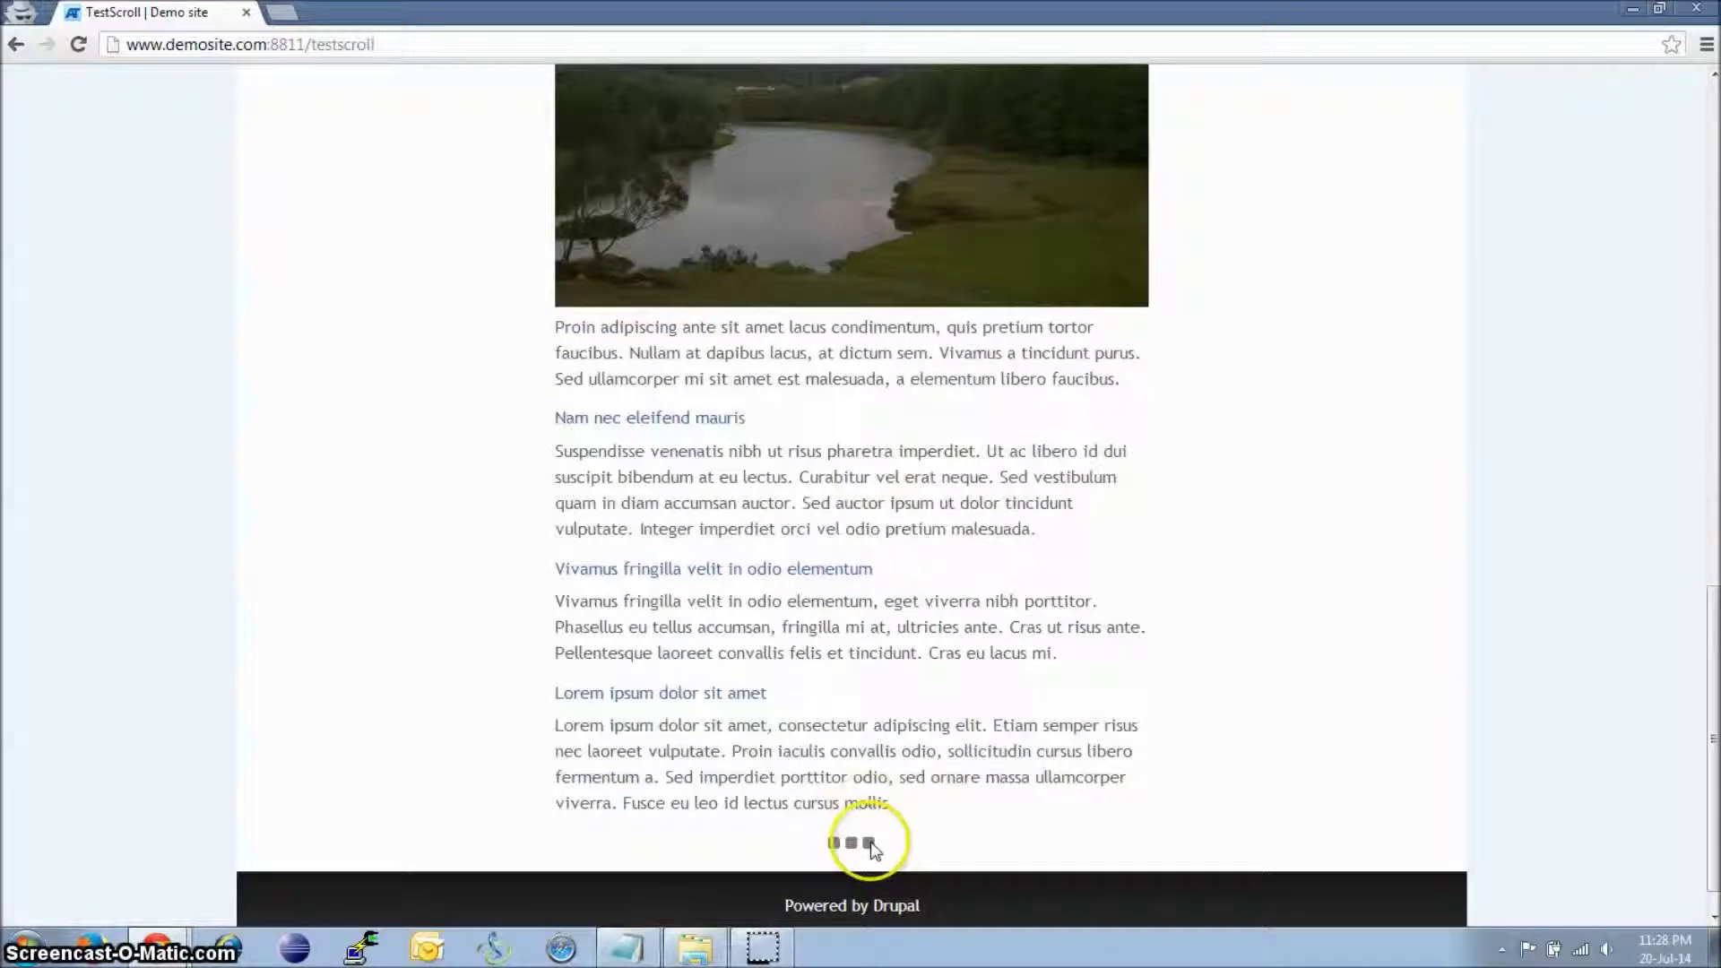
scroll(789, 807, "down", 5)
scroll(886, 843, "down", 2)
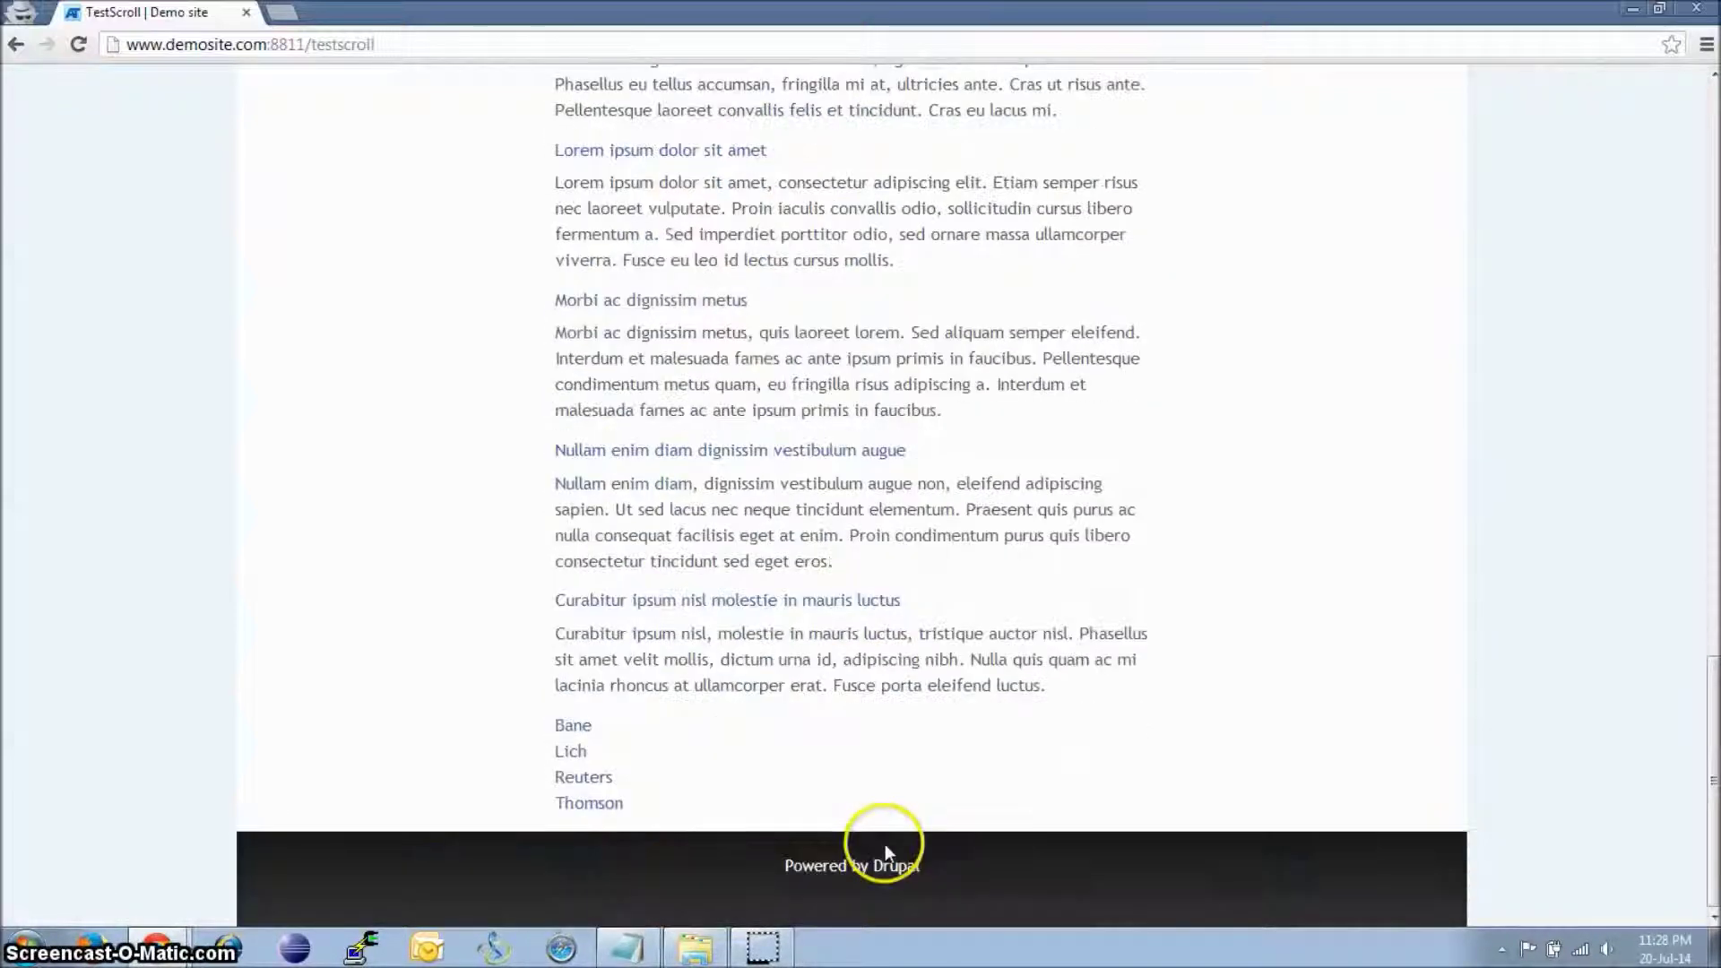
scroll(900, 819, "up", 15)
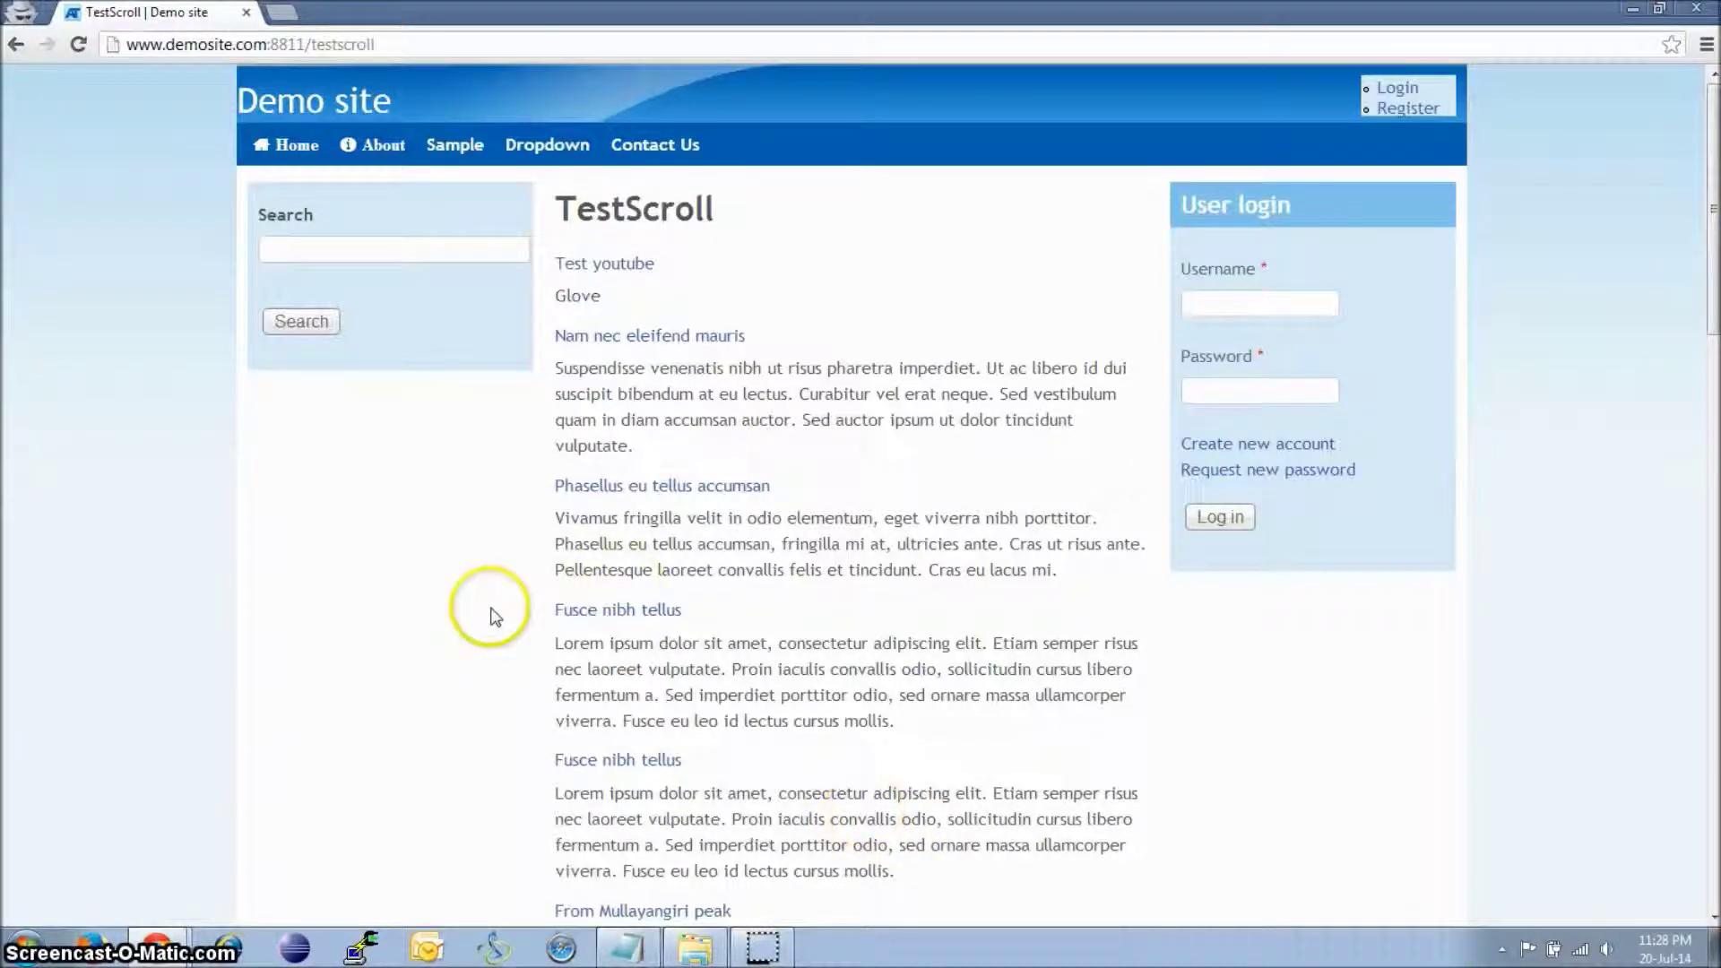
key("alt+Tab")
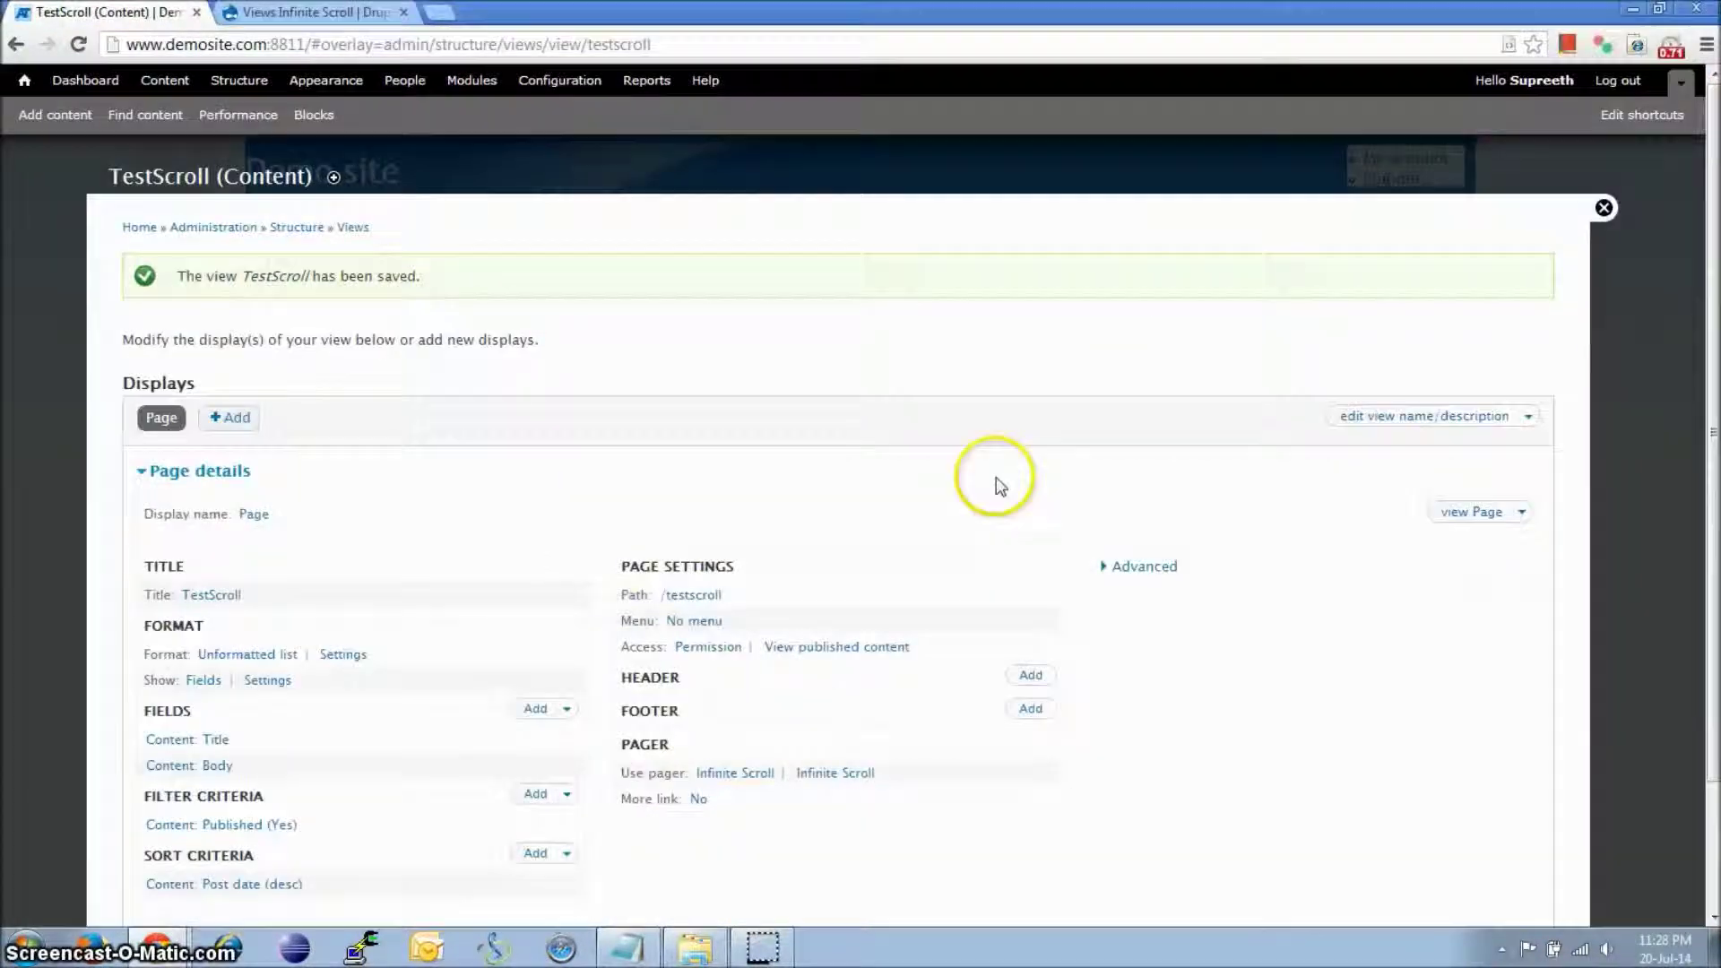
Step: Set the Infinite Scroll pager's Number of pages to 3 for all displays and save the TestScroll view
scroll(911, 503, "down", 2)
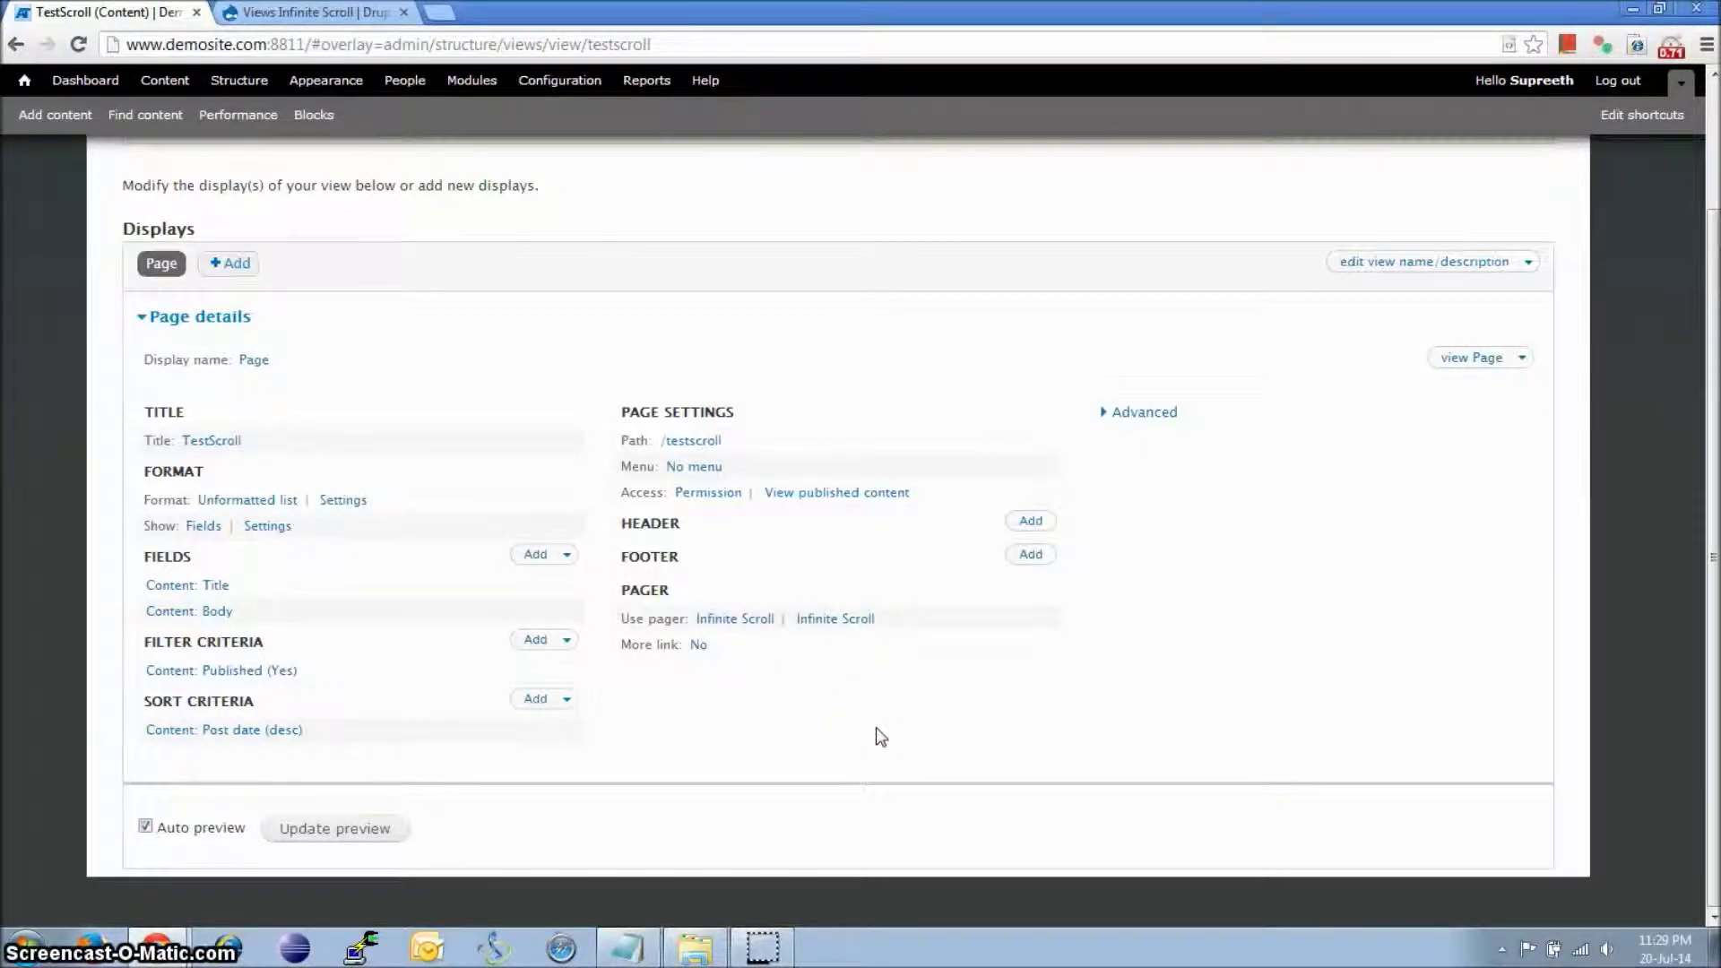
left_click_drag(882, 737, 859, 718)
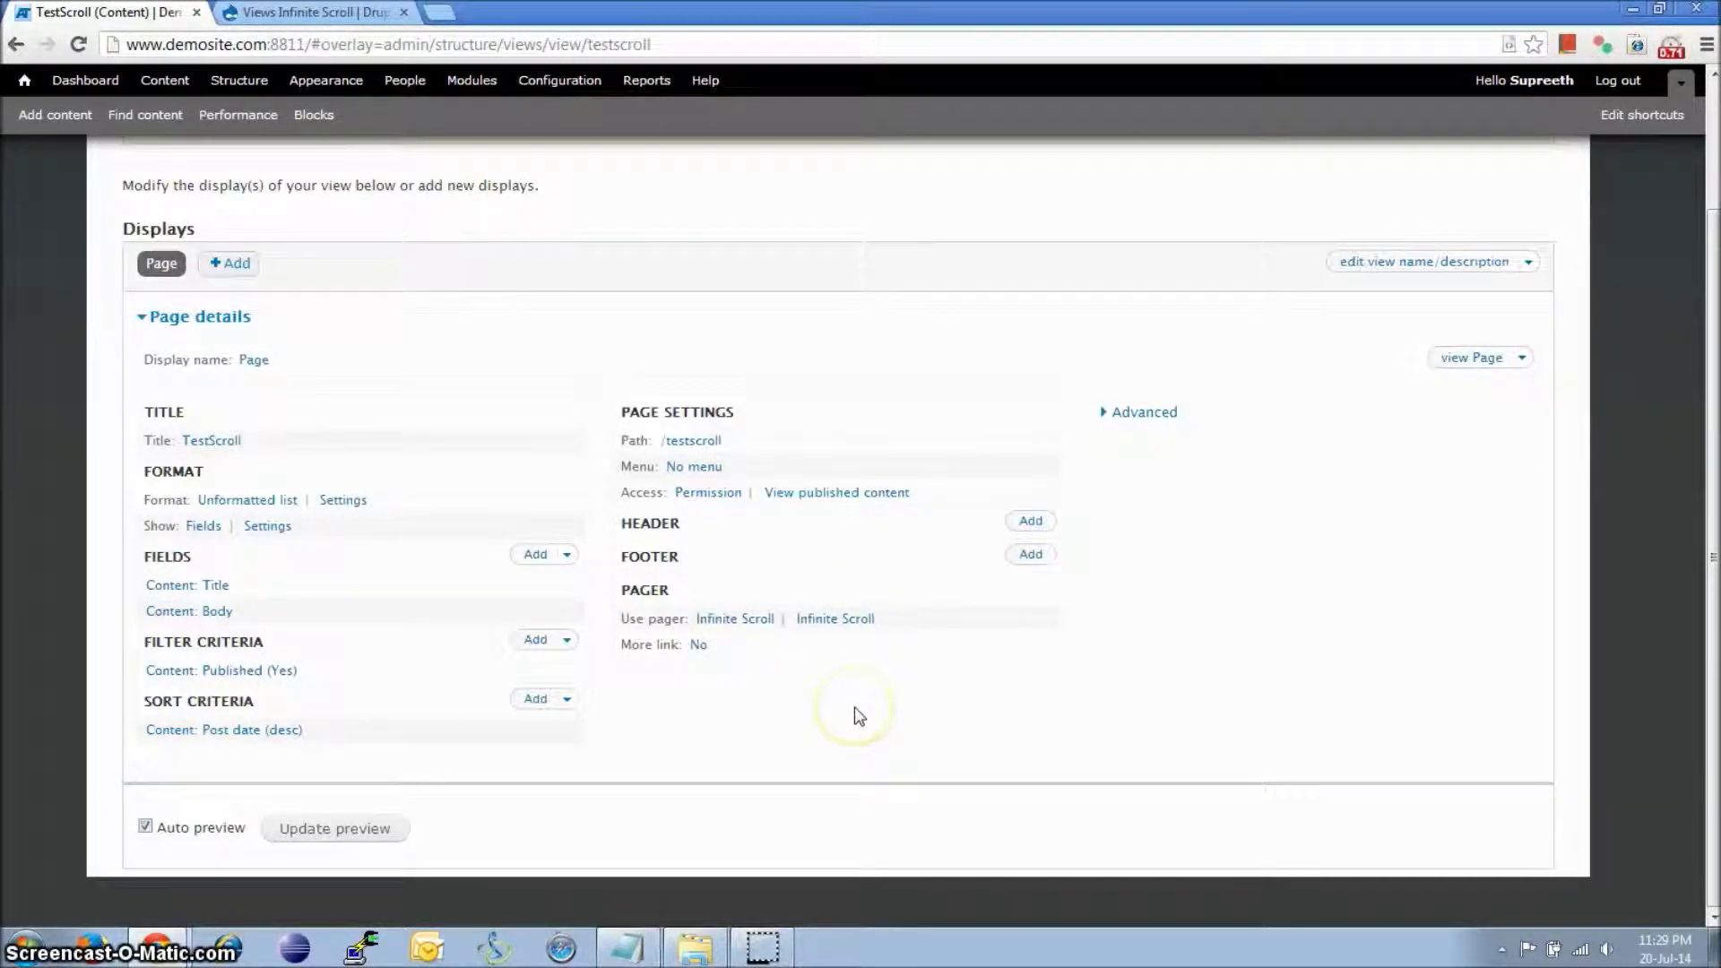
left_click(825, 619)
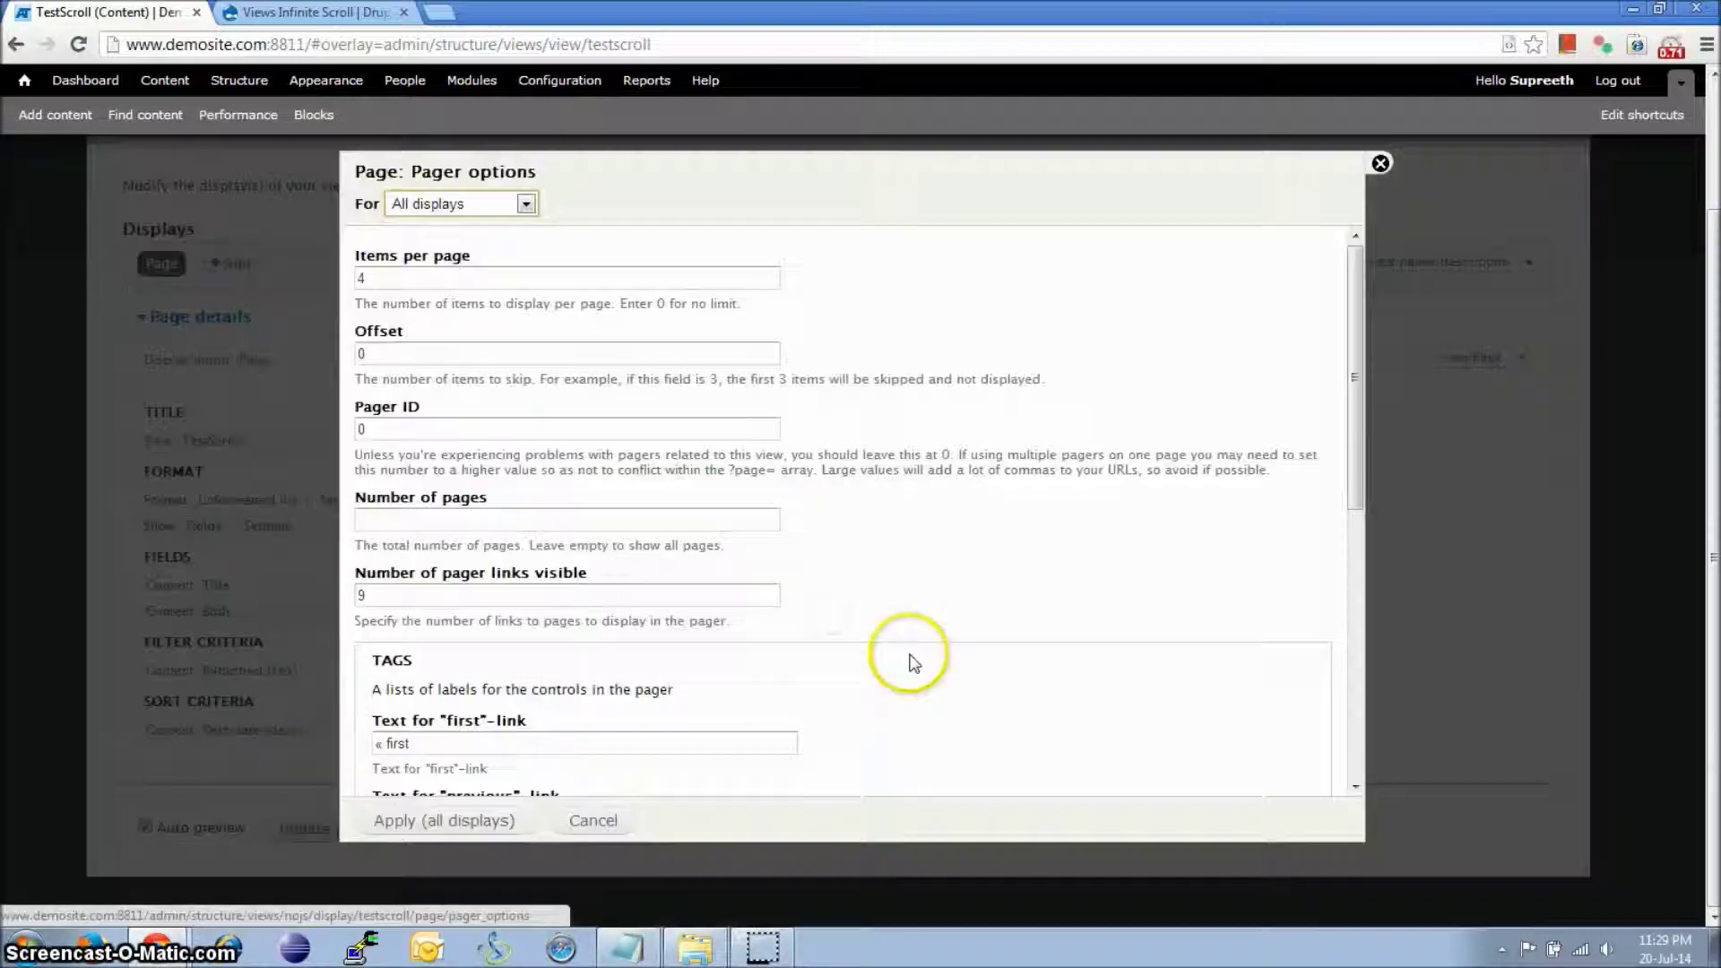
scroll(922, 604, "down", 4)
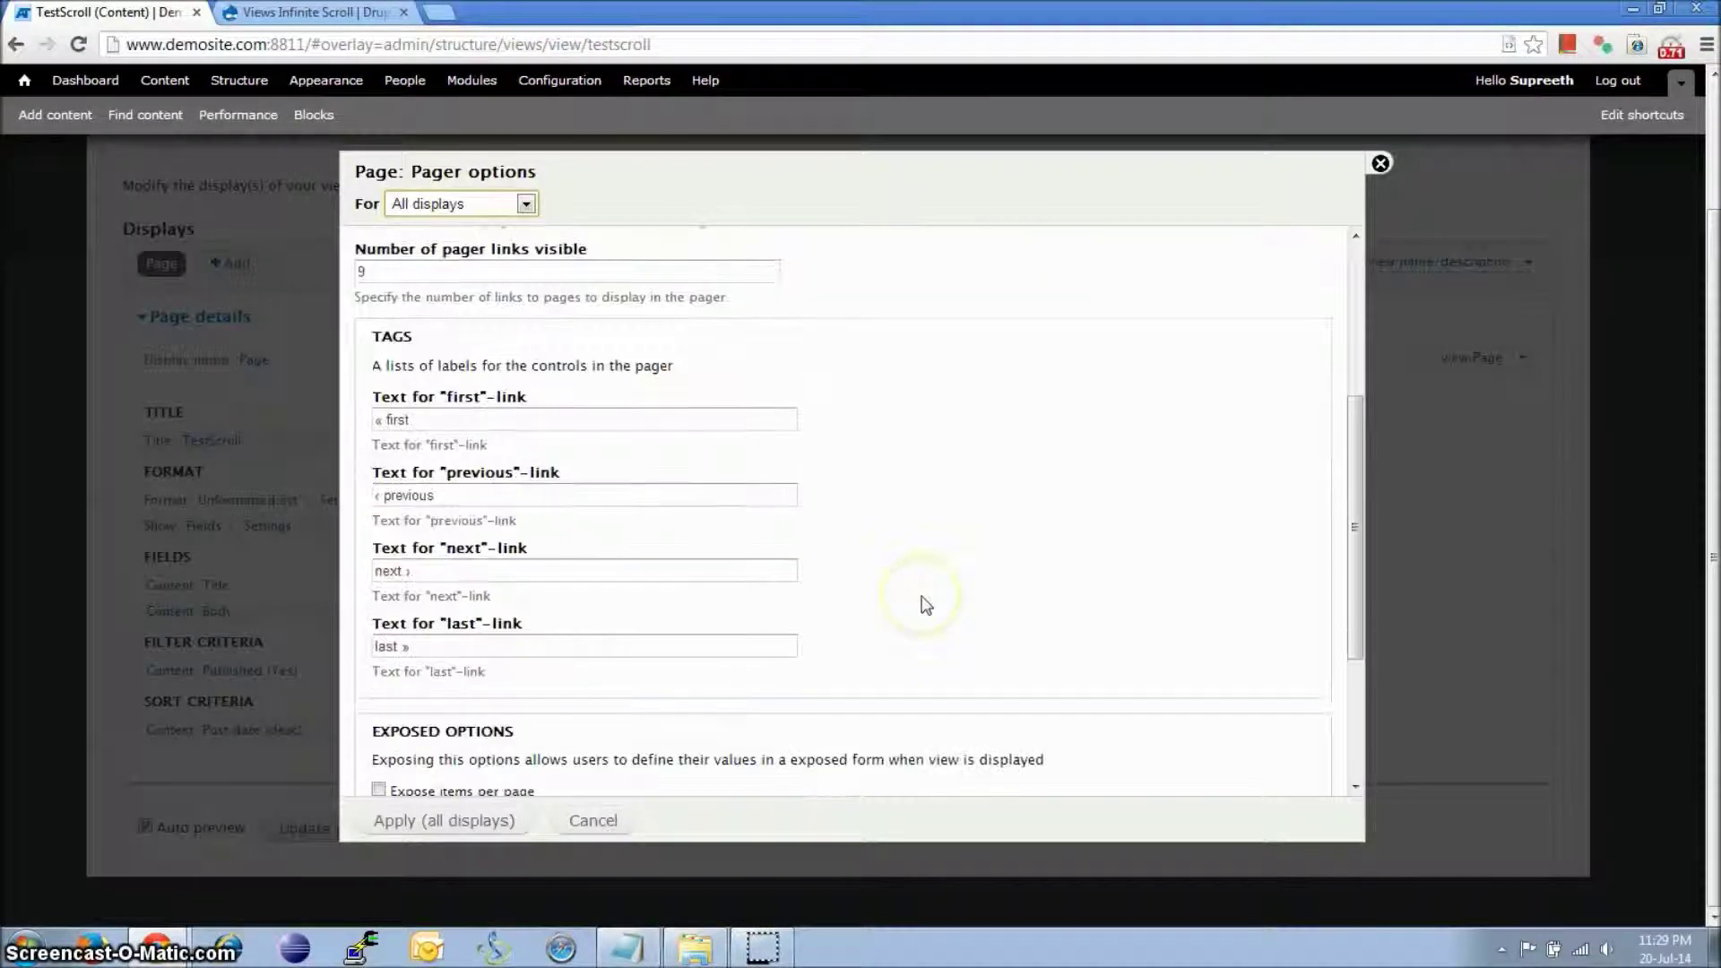
scroll(926, 600, "up", 4)
left_click(399, 521)
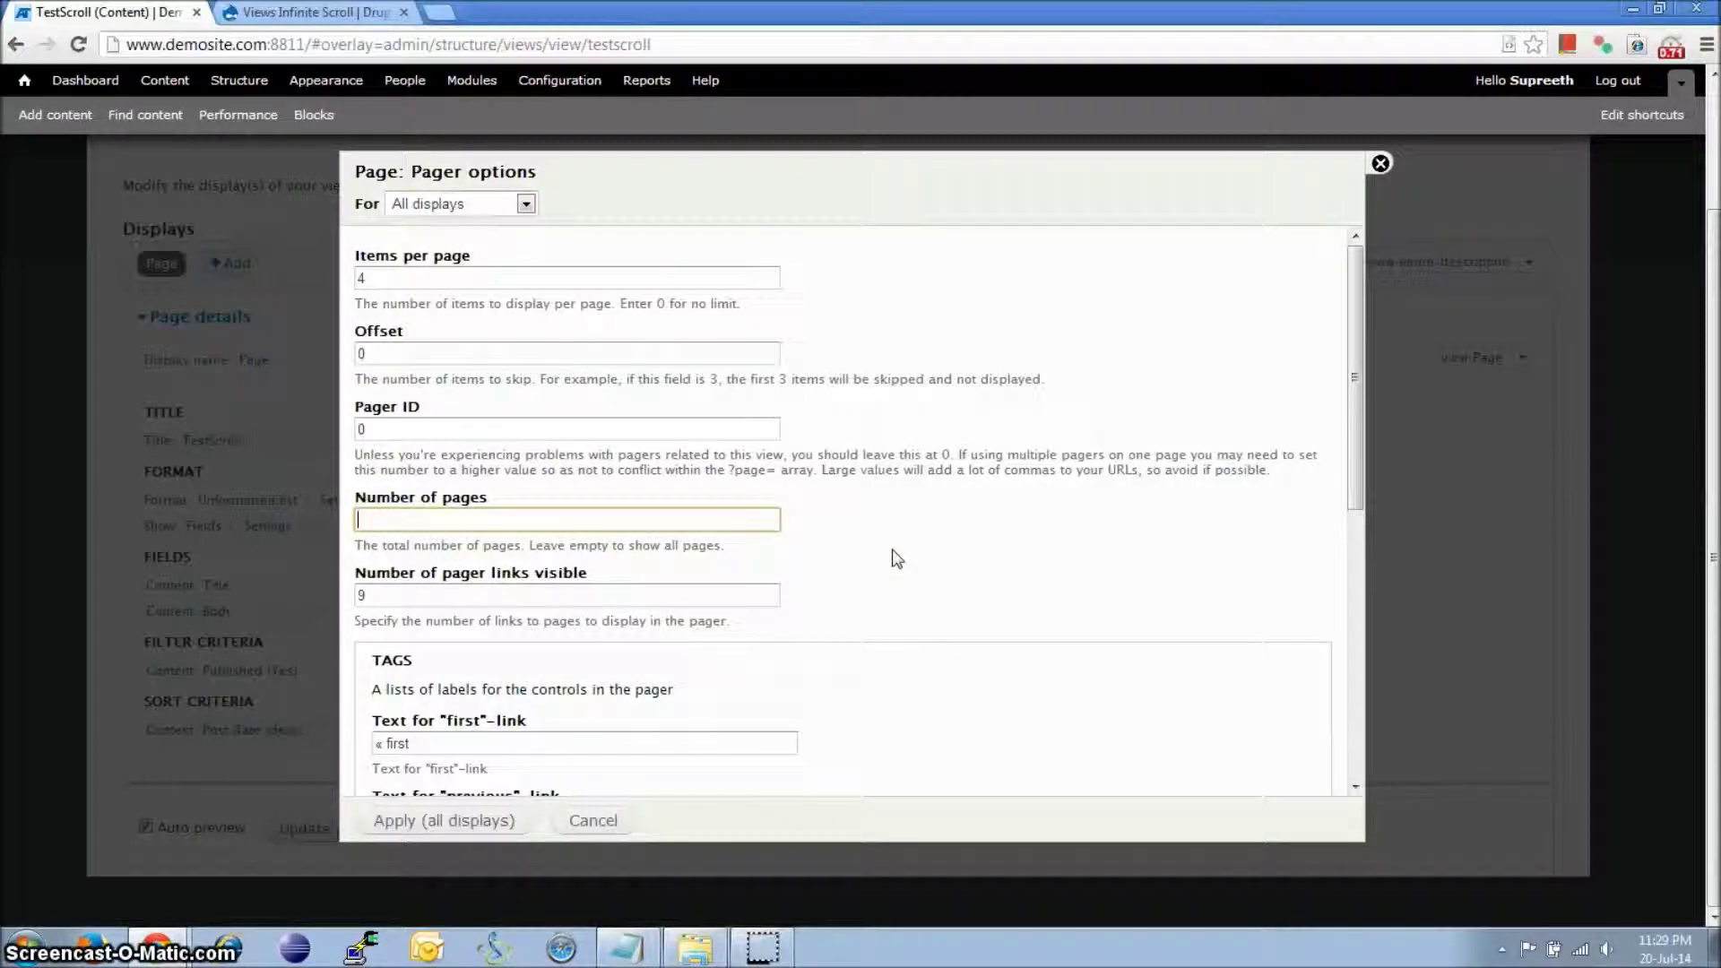
type("3")
scroll(897, 557, "down", 3)
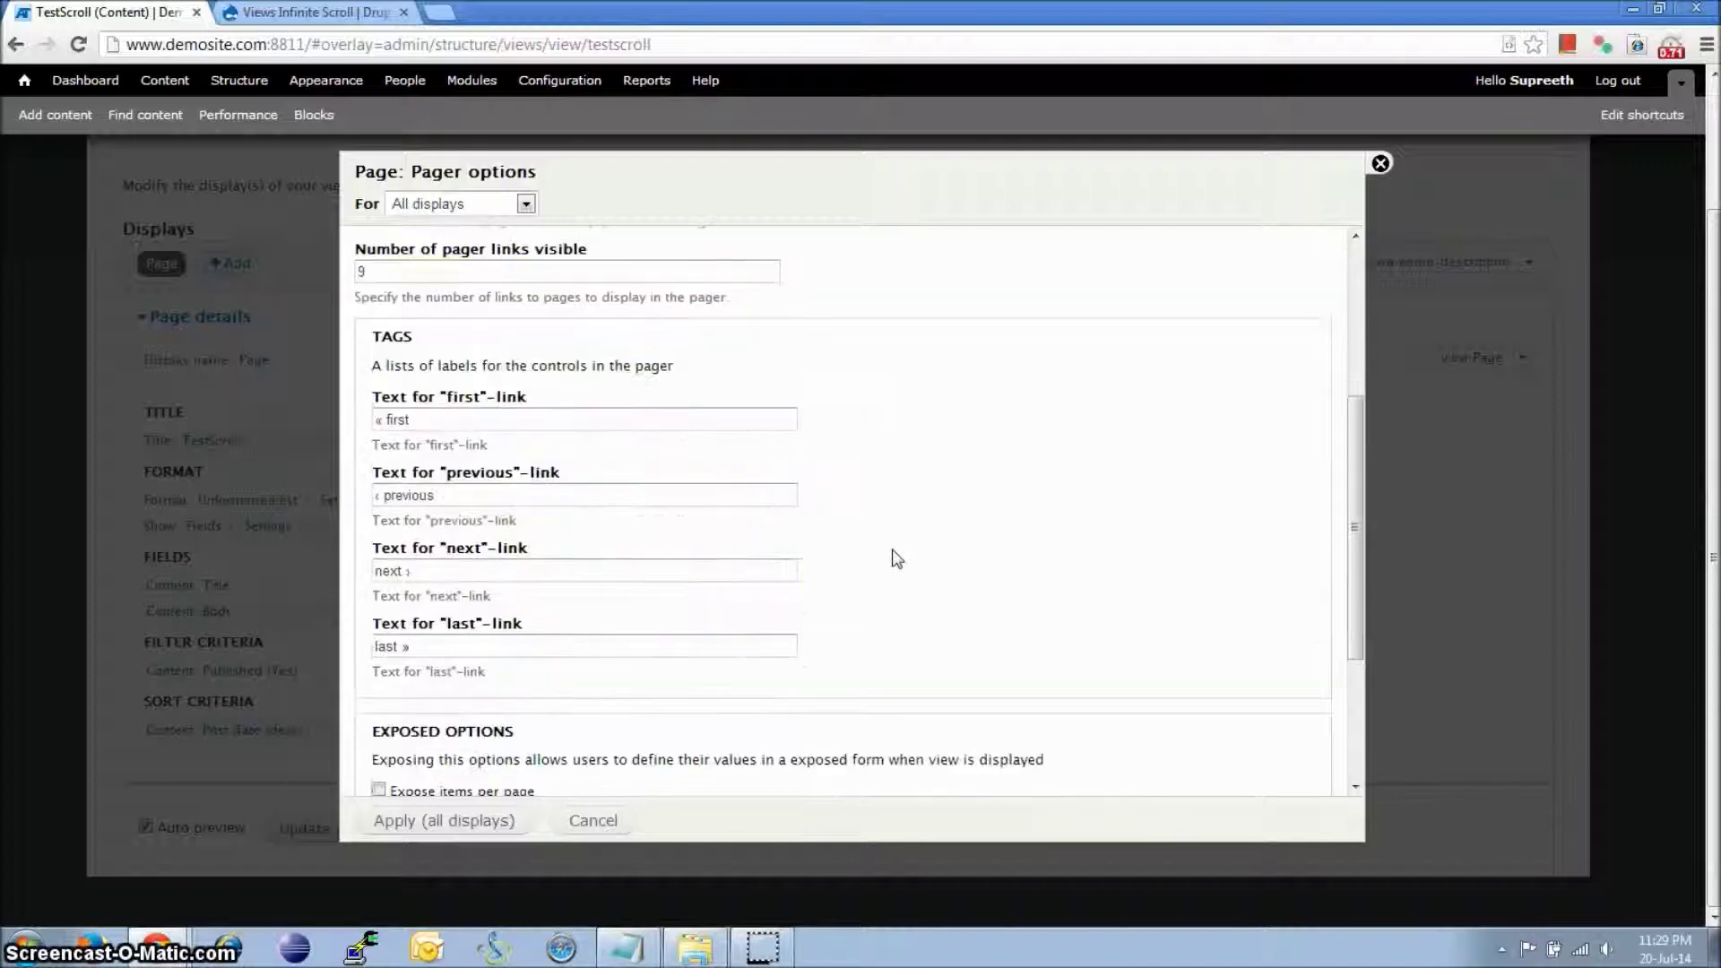
left_click(485, 838)
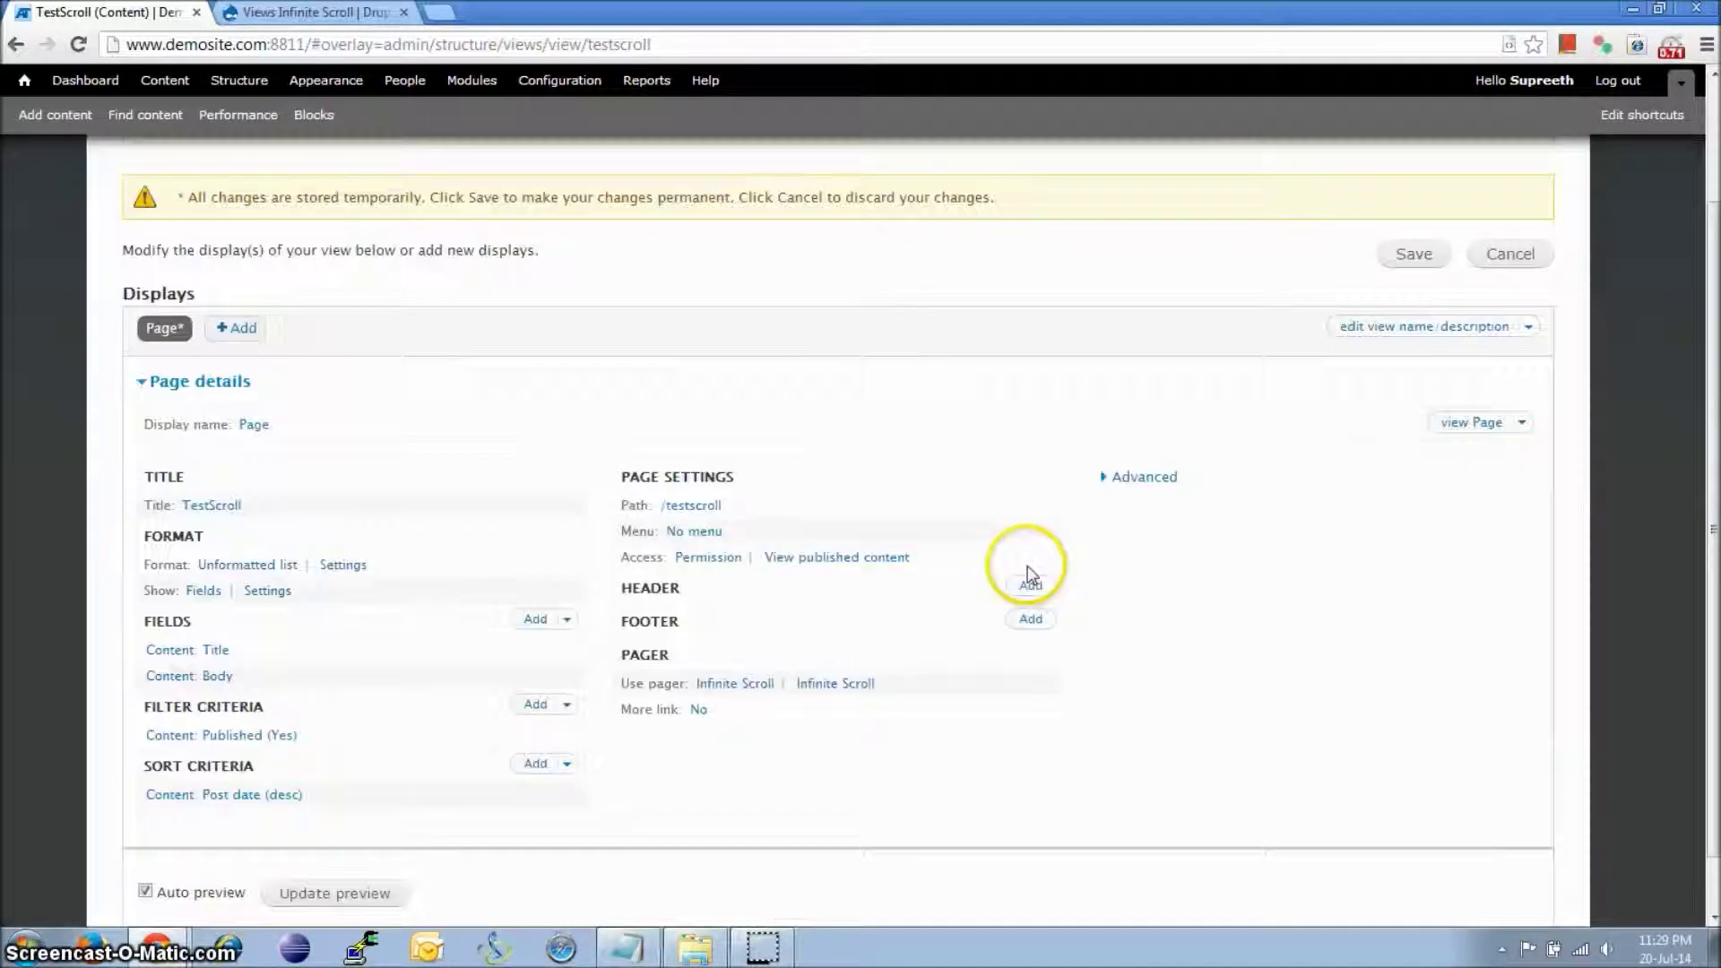
left_click(1414, 255)
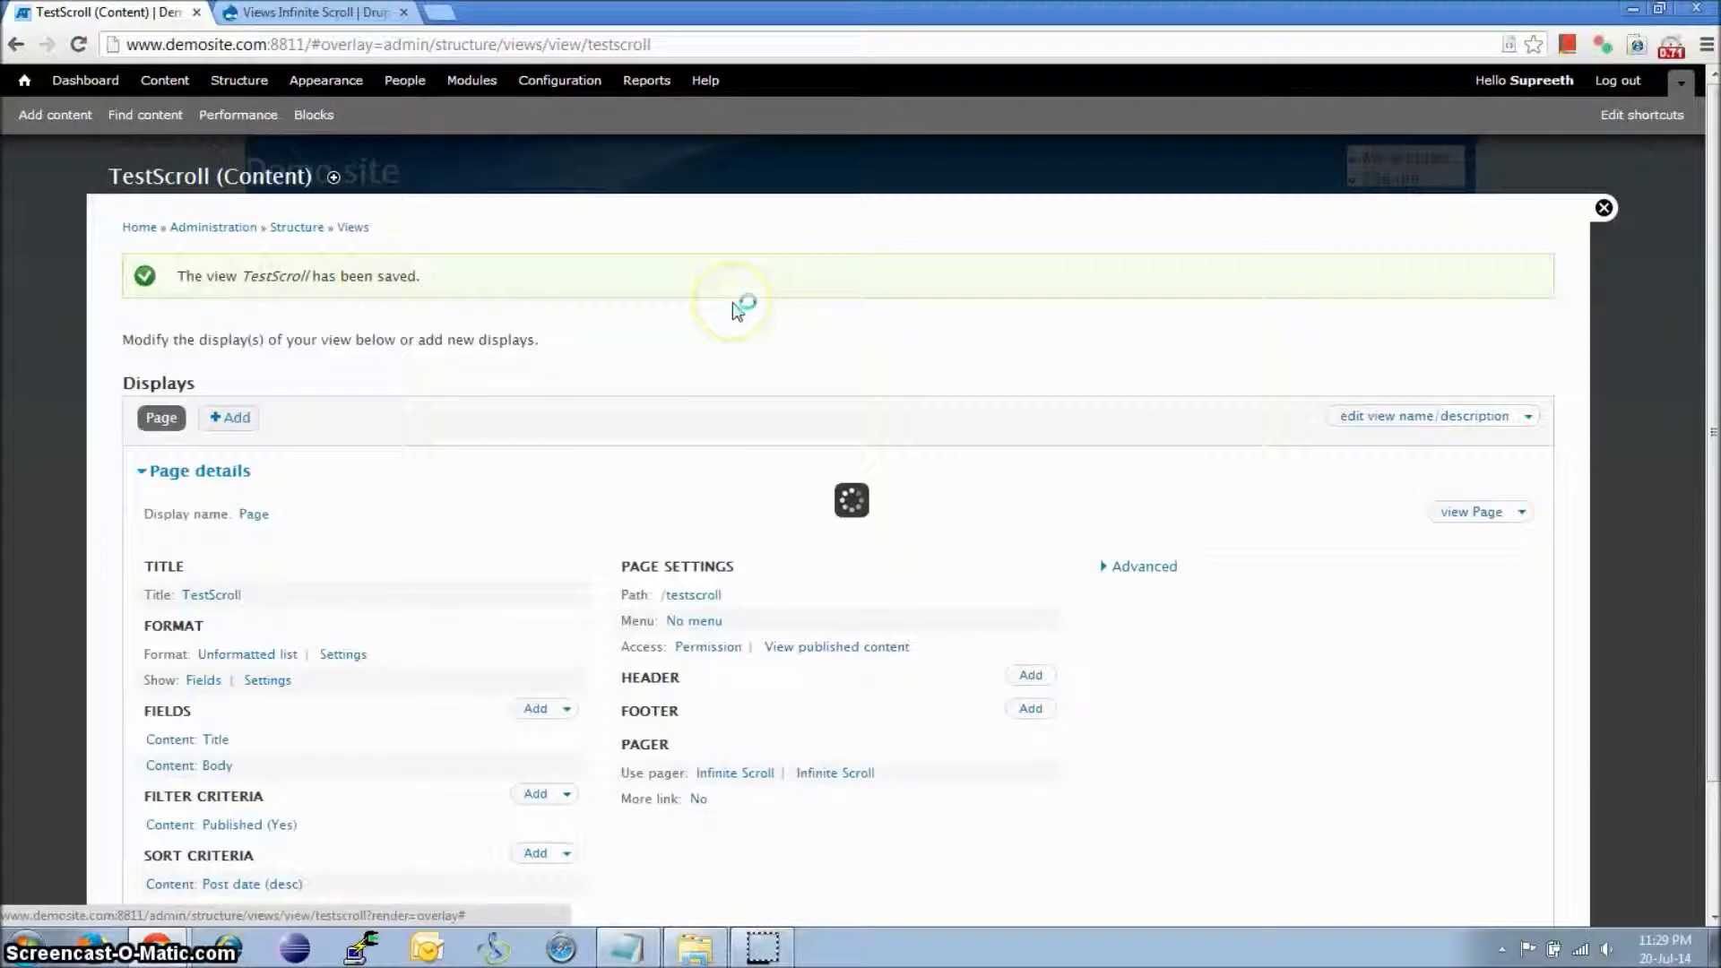
key("alt+Tab")
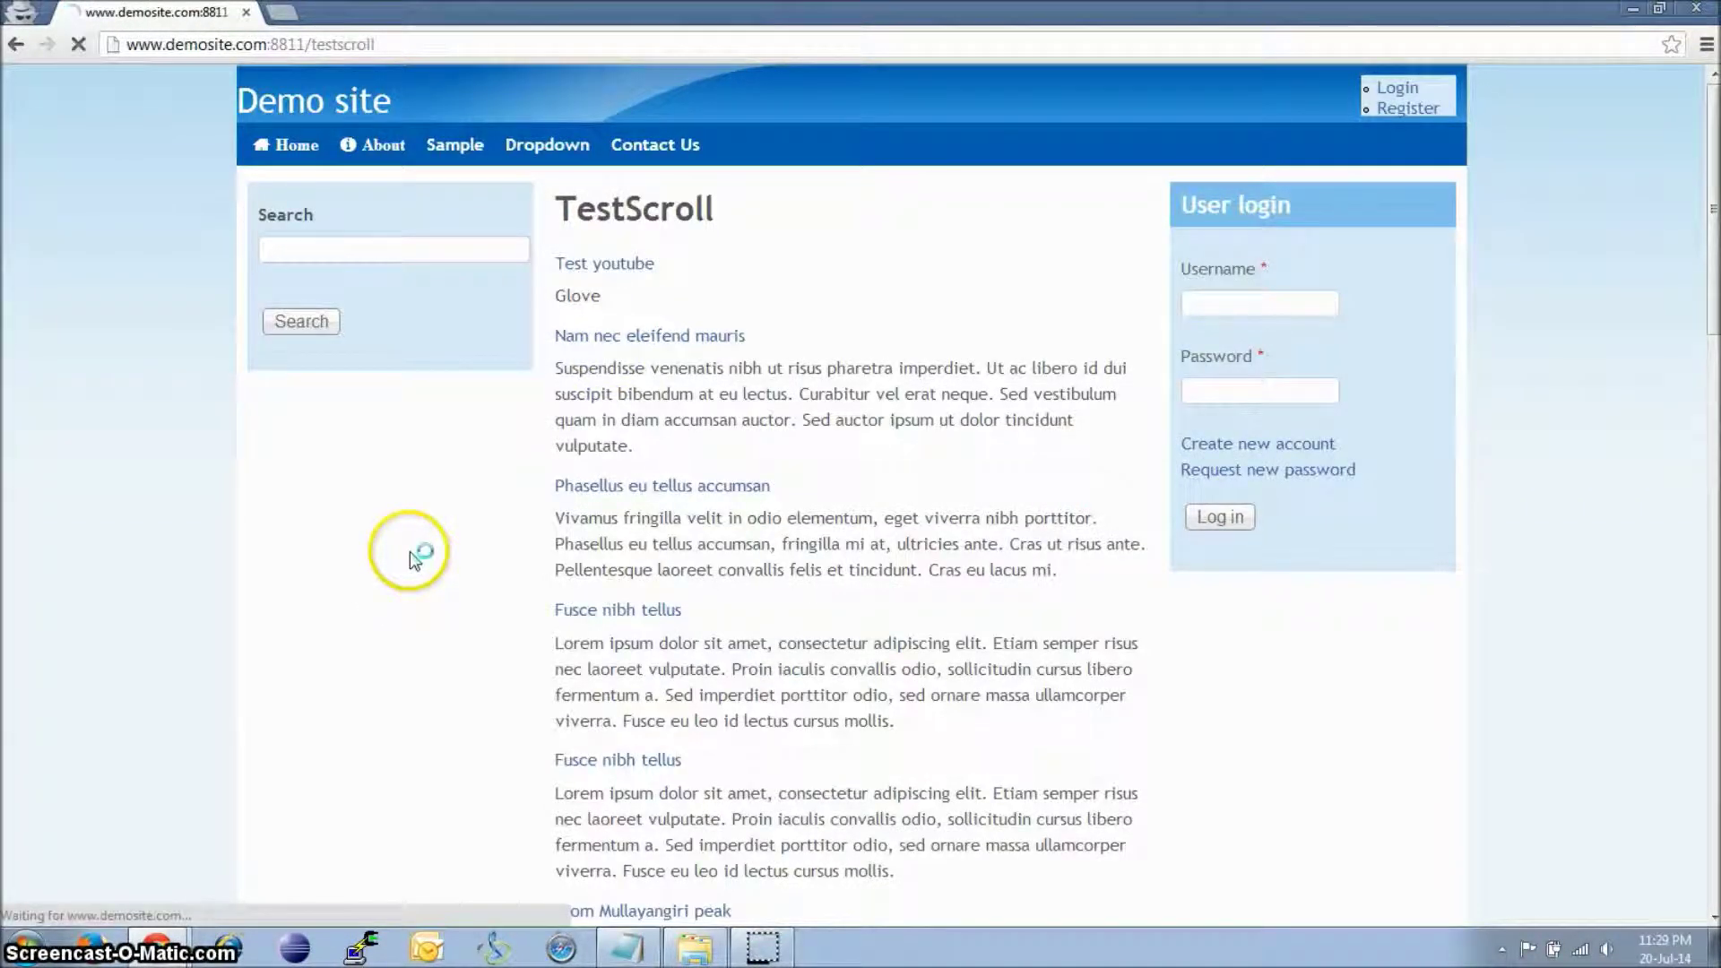
scroll(533, 592, "down", 6)
scroll(533, 594, "down", 8)
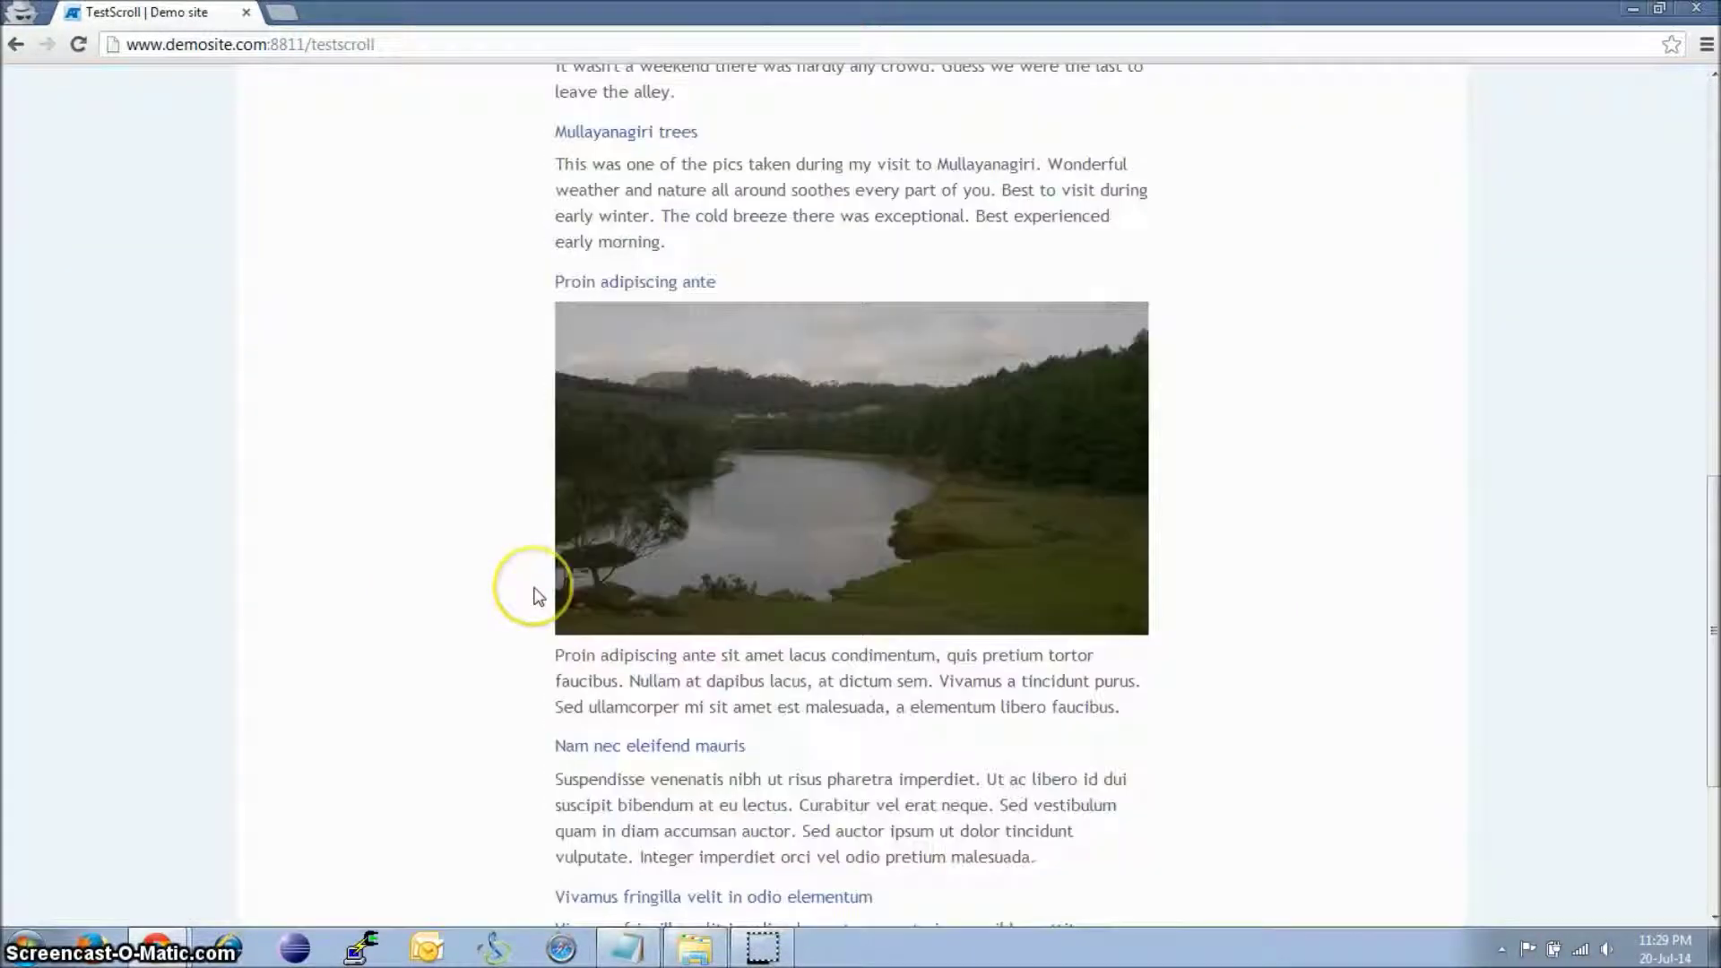
scroll(1145, 588, "down", 6)
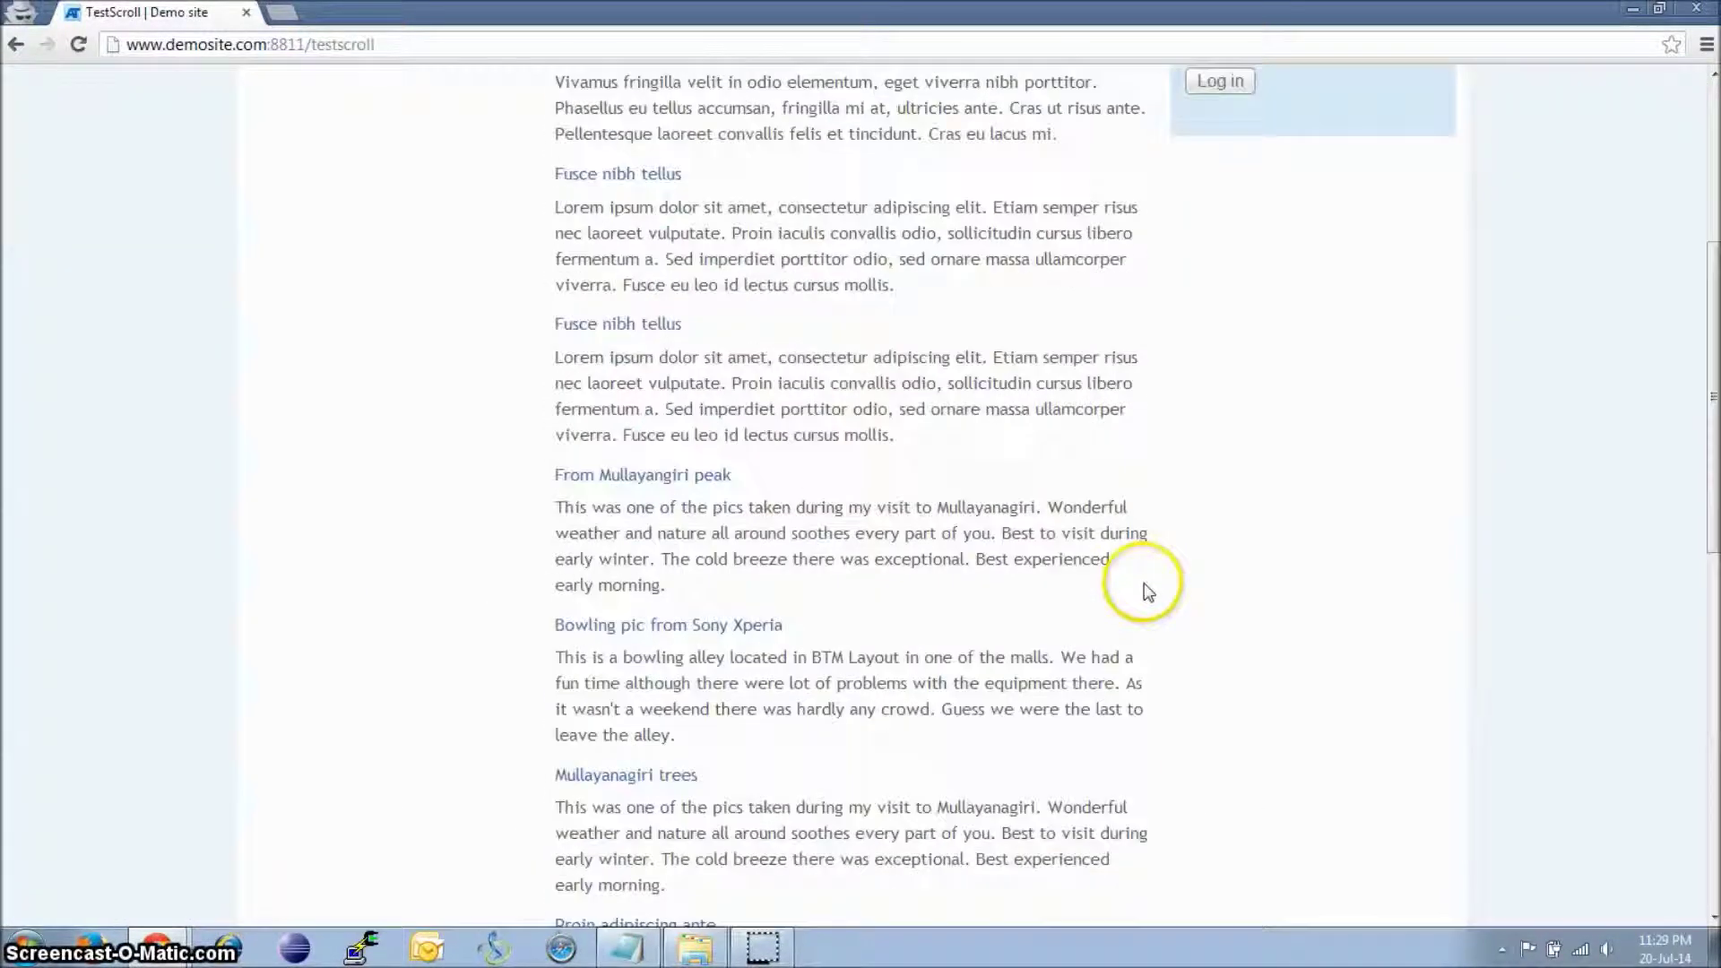
scroll(1134, 587, "down", 10)
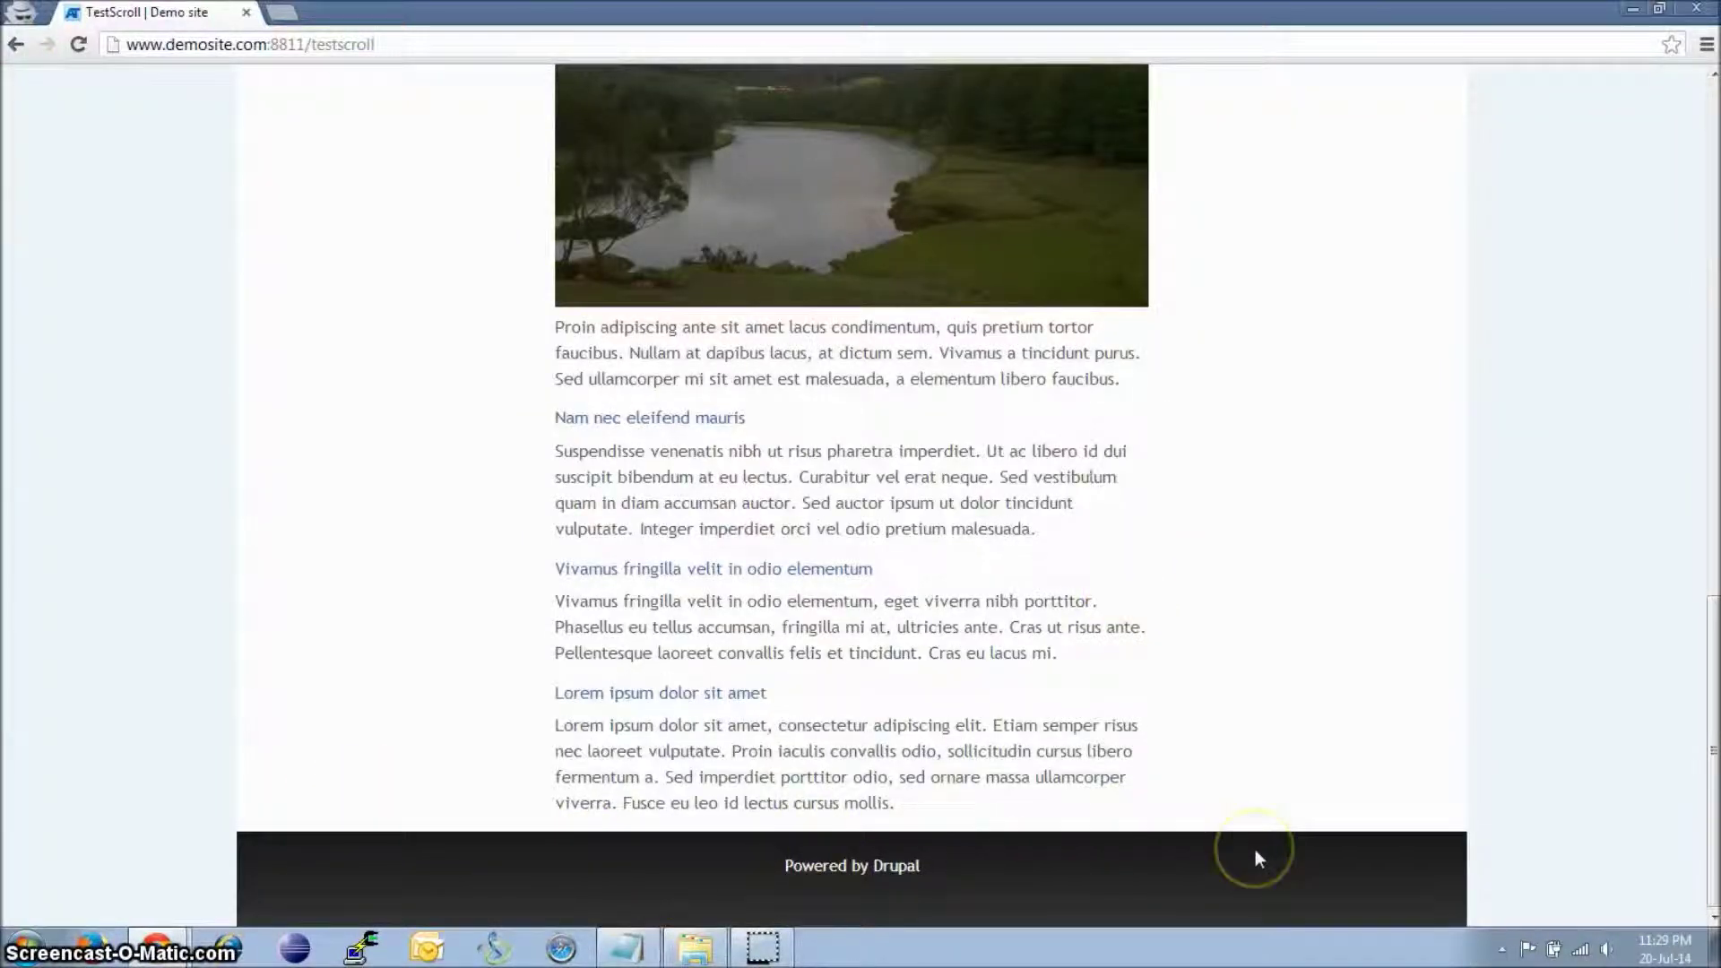
key("alt+Tab")
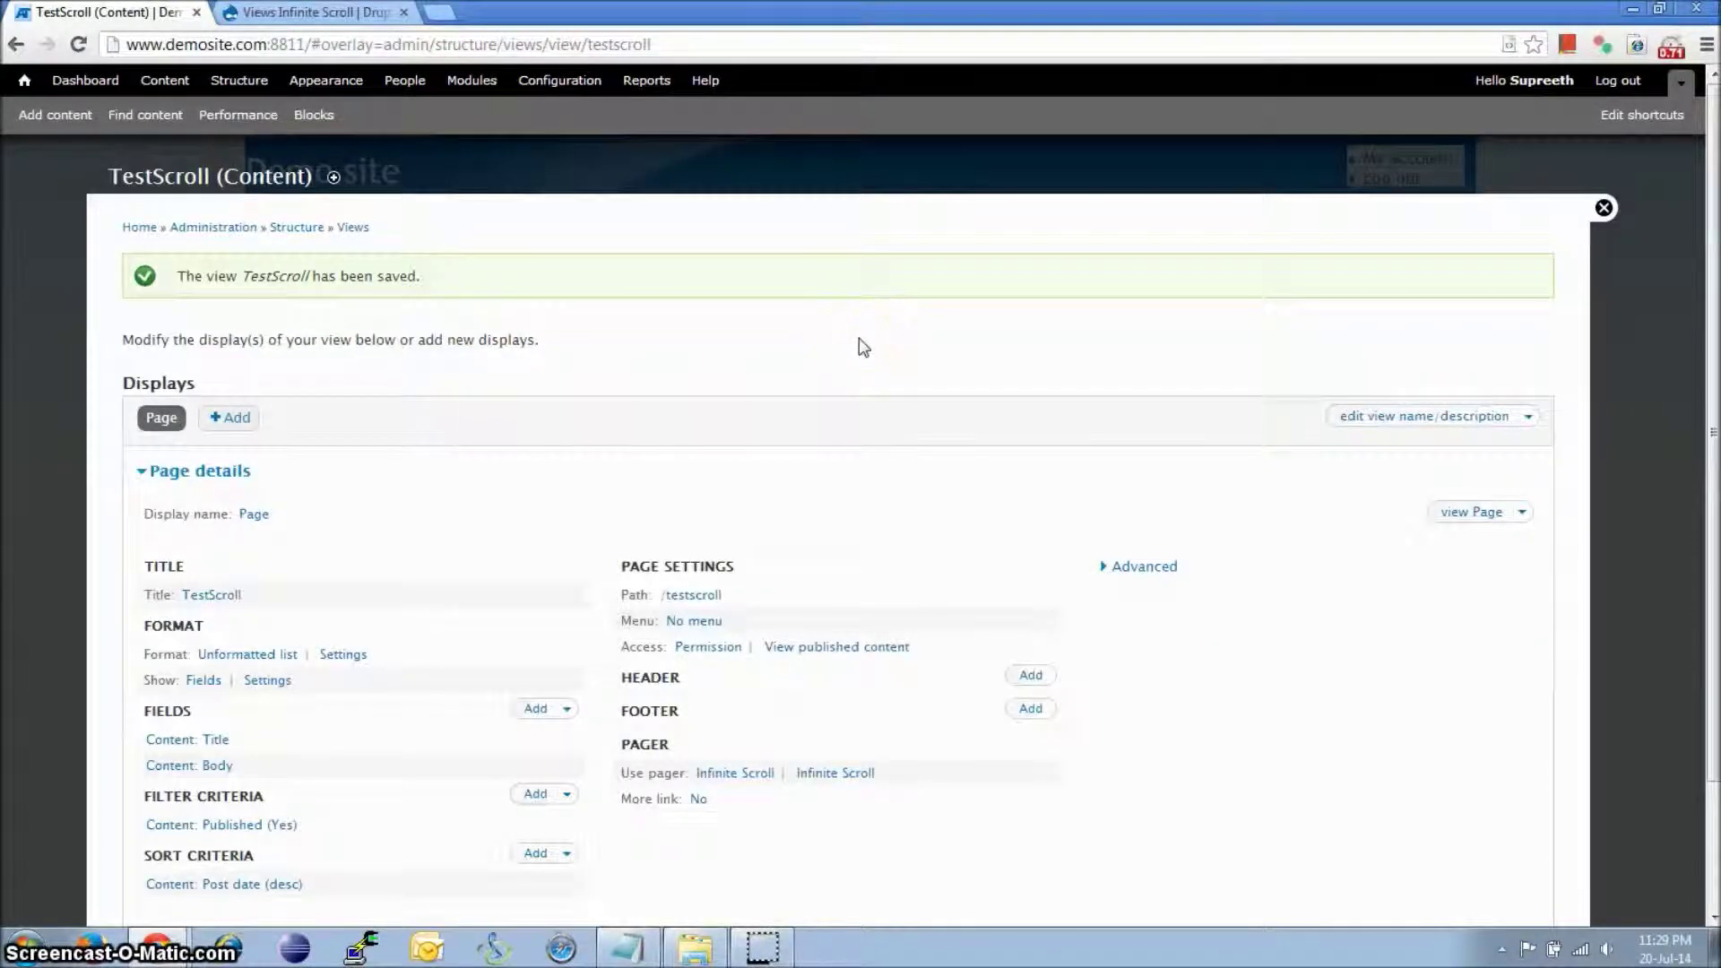
left_click(903, 294)
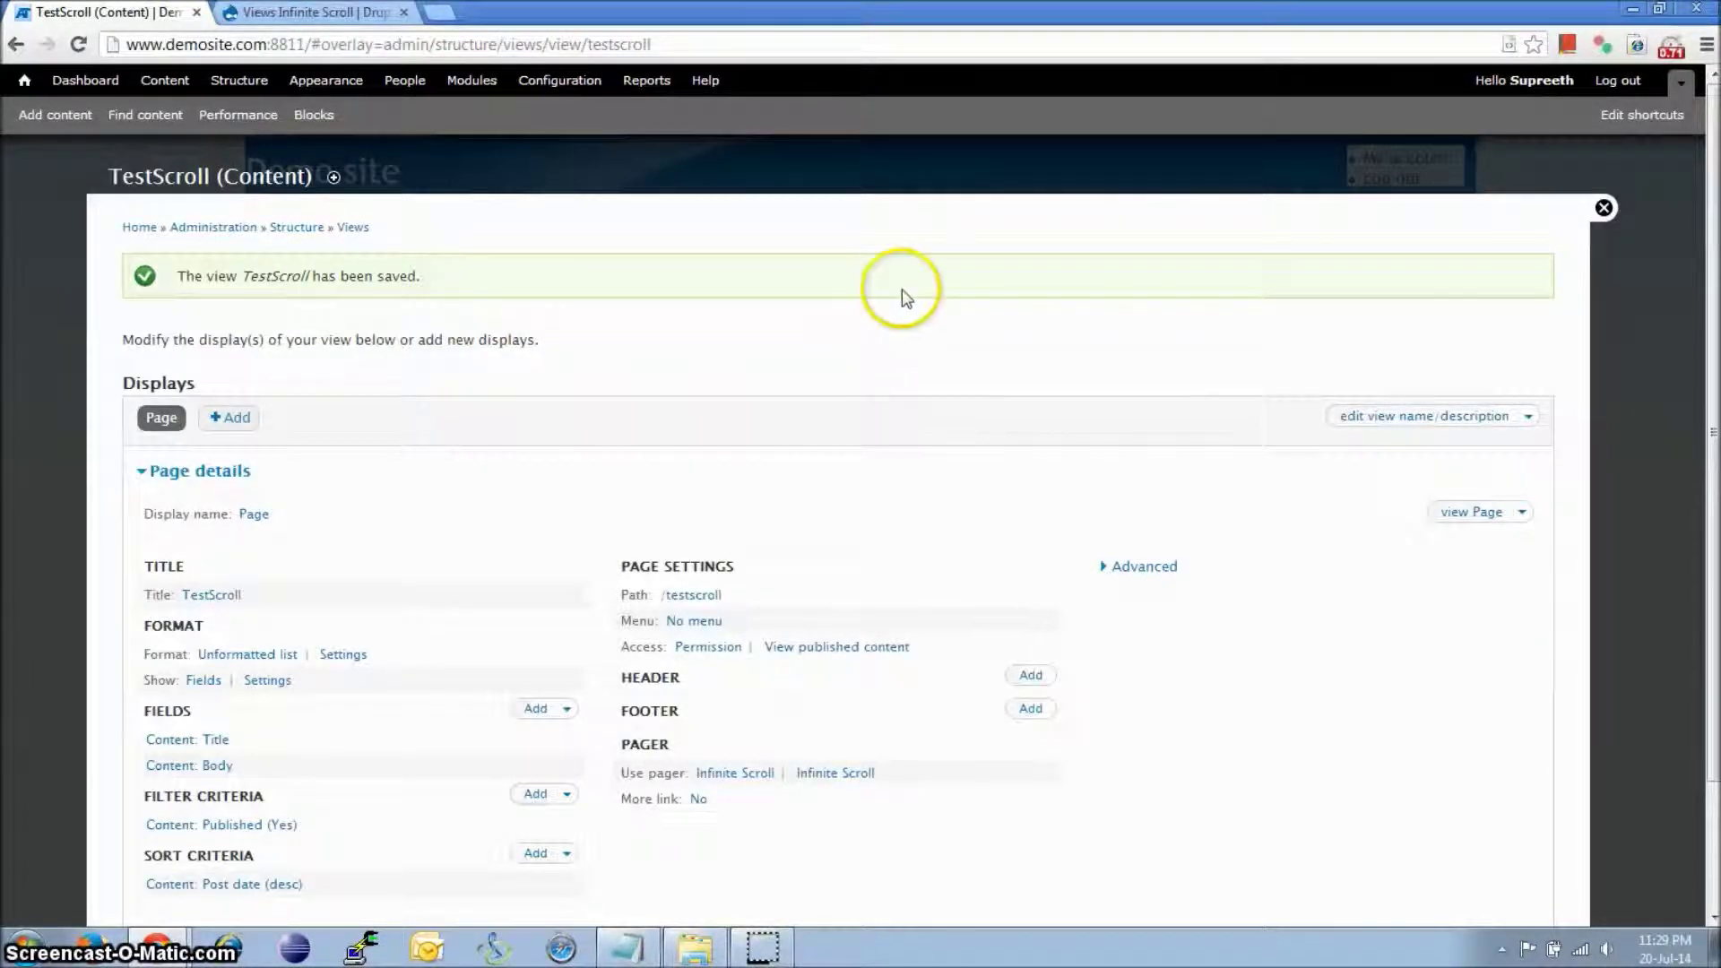